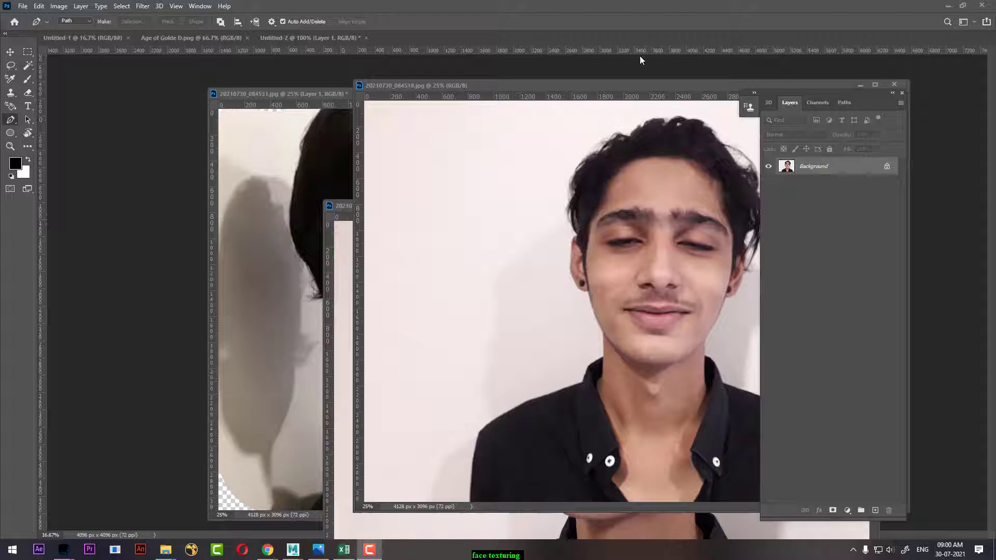
Reposition the frontal photo's window and Magic Wand-select its plain background.
drag(637, 83, 467, 180)
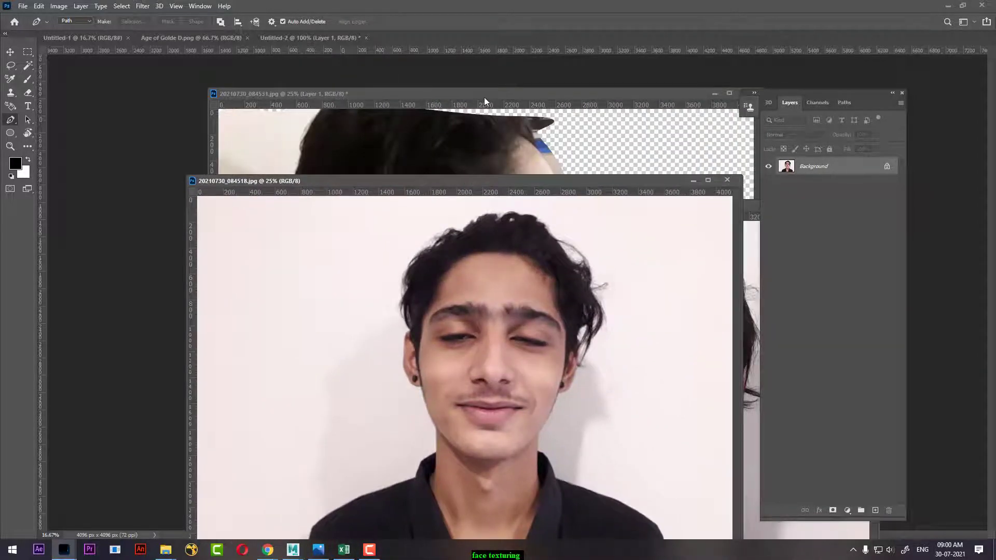
drag(483, 183, 470, 161)
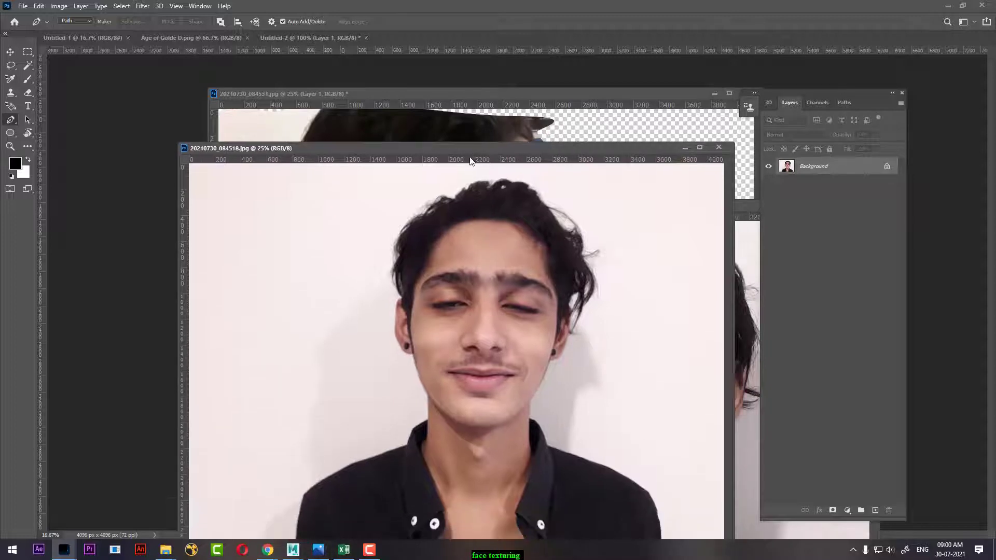
click(28, 65)
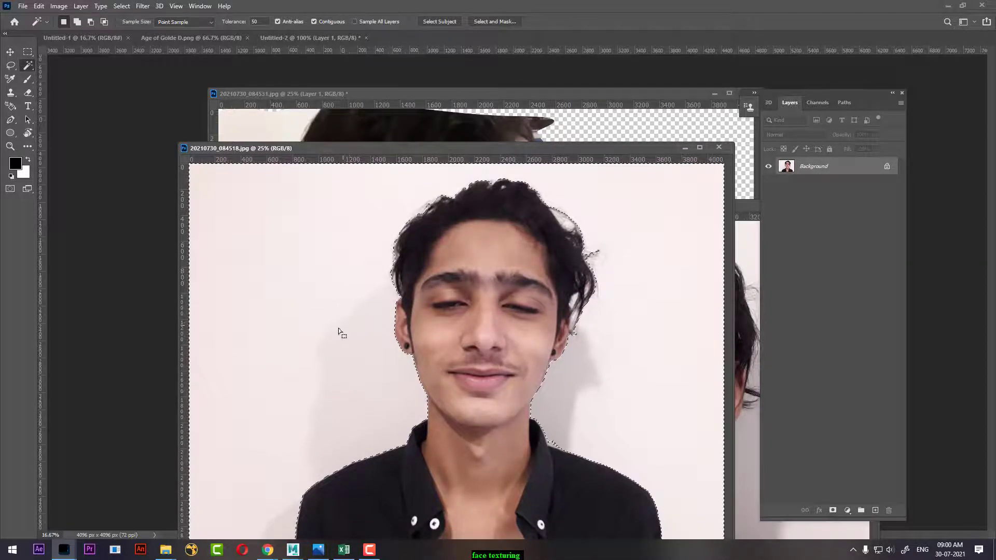
click(338, 328)
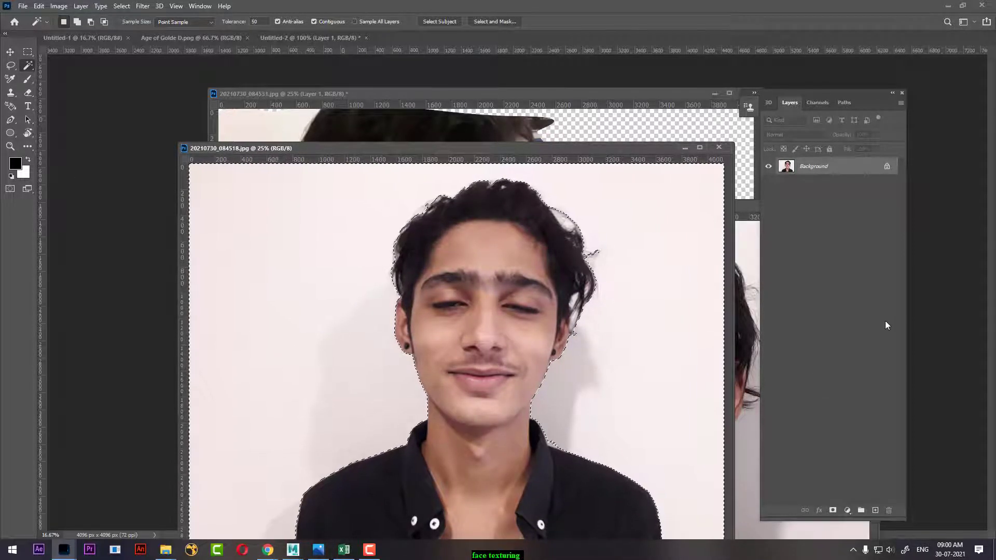
Copy the person onto Layer 1, hide Background, and bring the side-profile document forward.
key(ctrl+j)
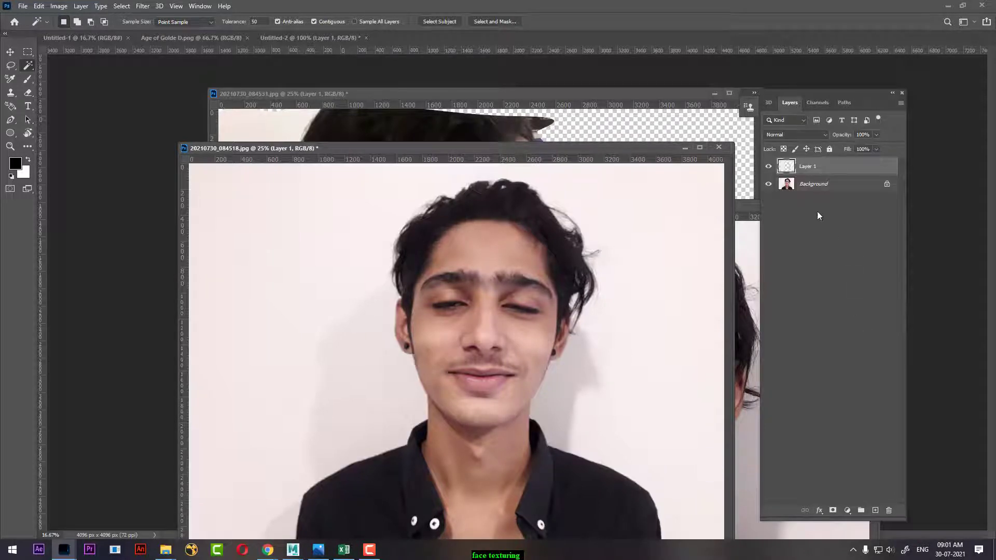
key(ctrl+z)
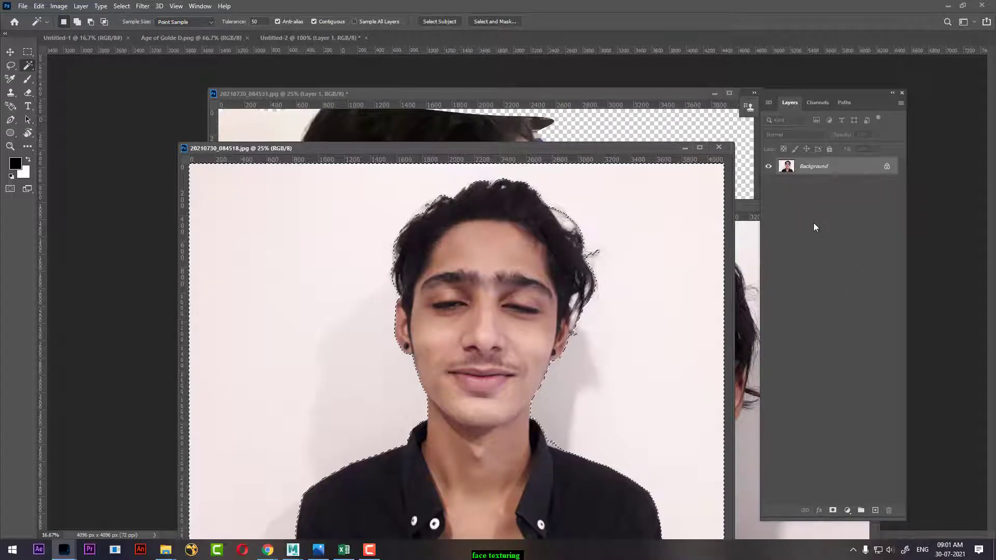
key(ctrl+j)
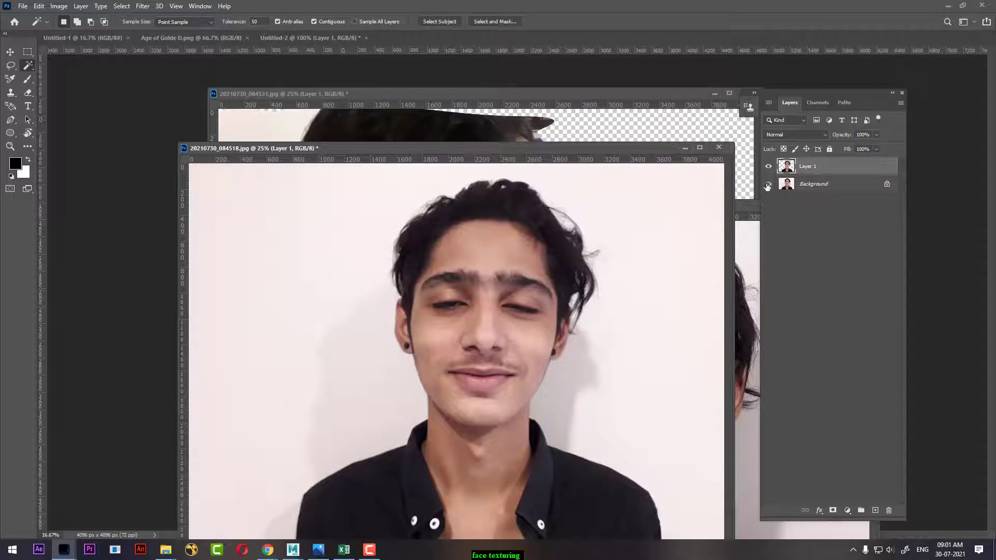
click(768, 184)
click(453, 110)
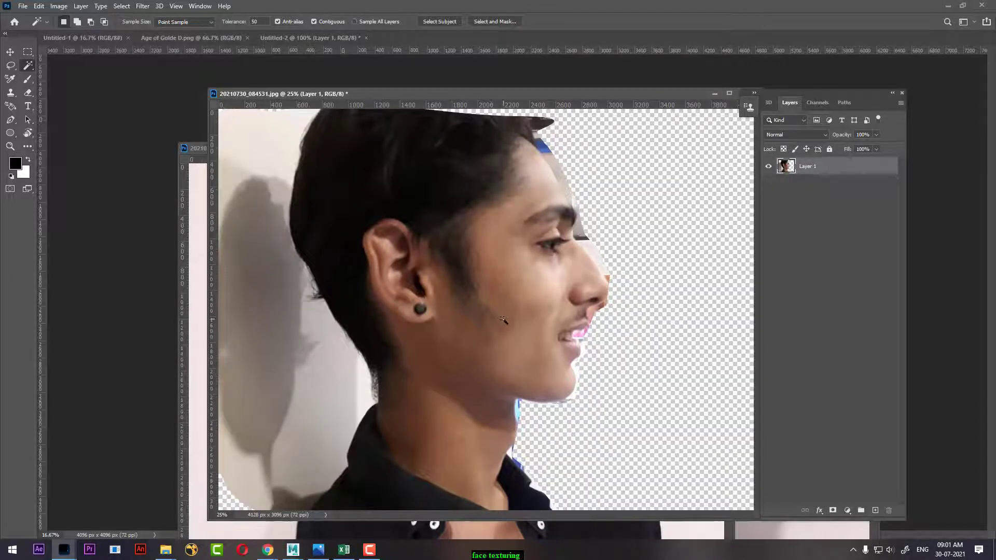
Drag the profile cut-out into the frontal photo as Layer 2, over the face, slightly shrunk.
key(v)
drag(481, 96, 625, 118)
mouse_move(374, 375)
mouse_down()
mouse_move(351, 390)
mouse_move(298, 394)
mouse_move(355, 344)
mouse_up()
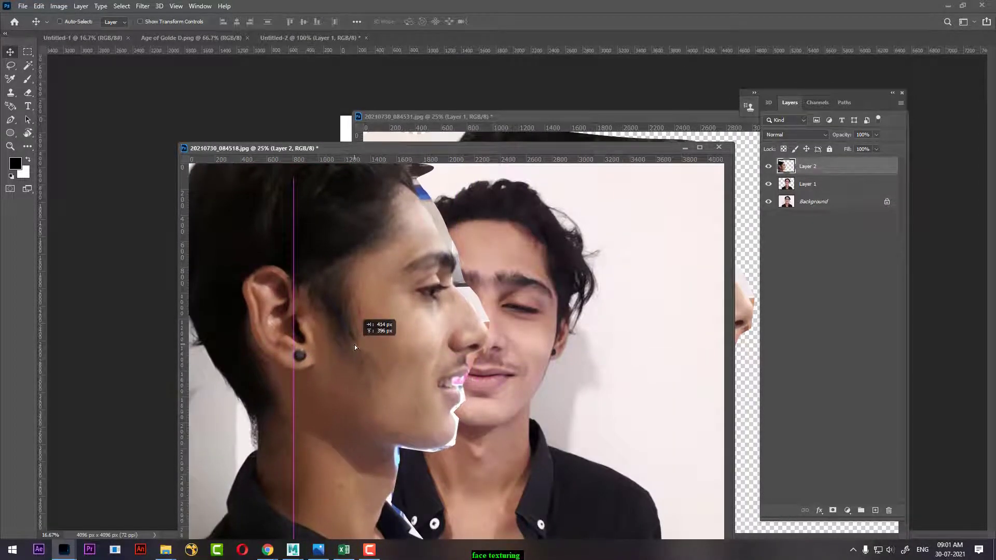
drag(356, 344, 362, 345)
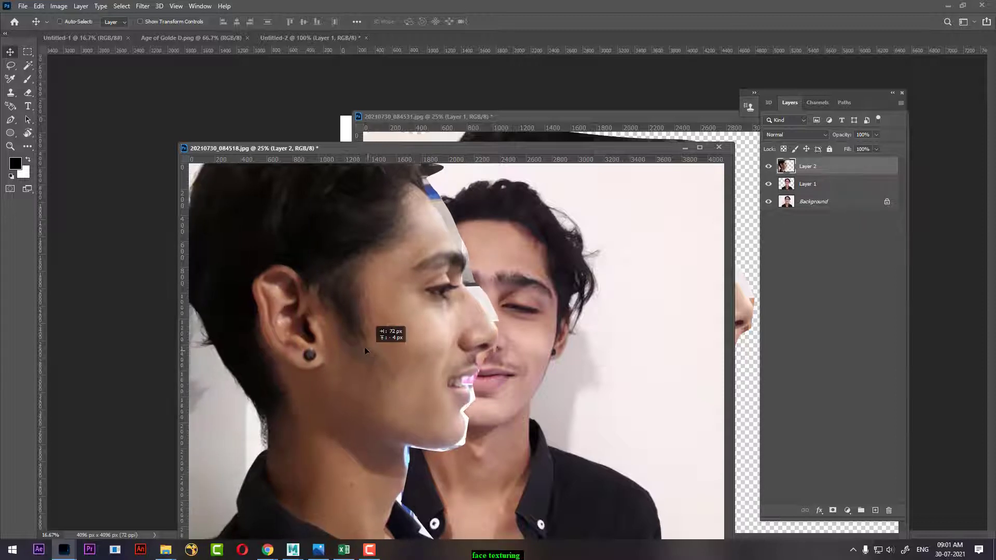
key(ctrl+minus)
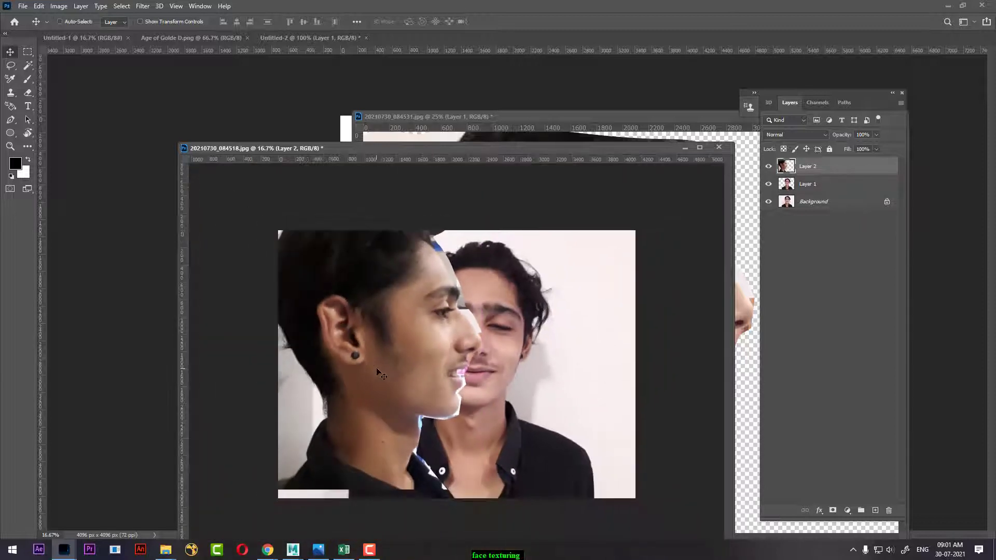
key(ctrl+t)
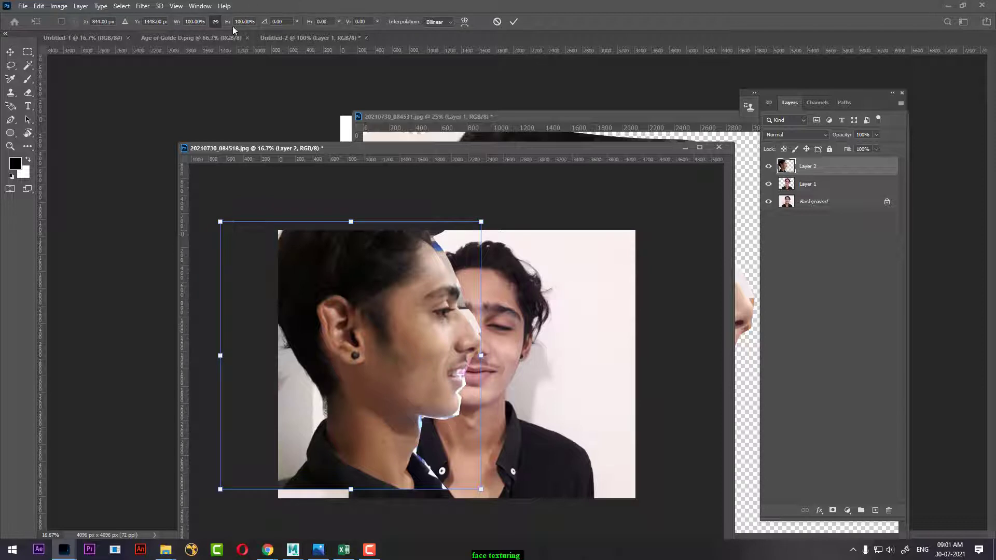
drag(227, 24, 214, 24)
key(Return)
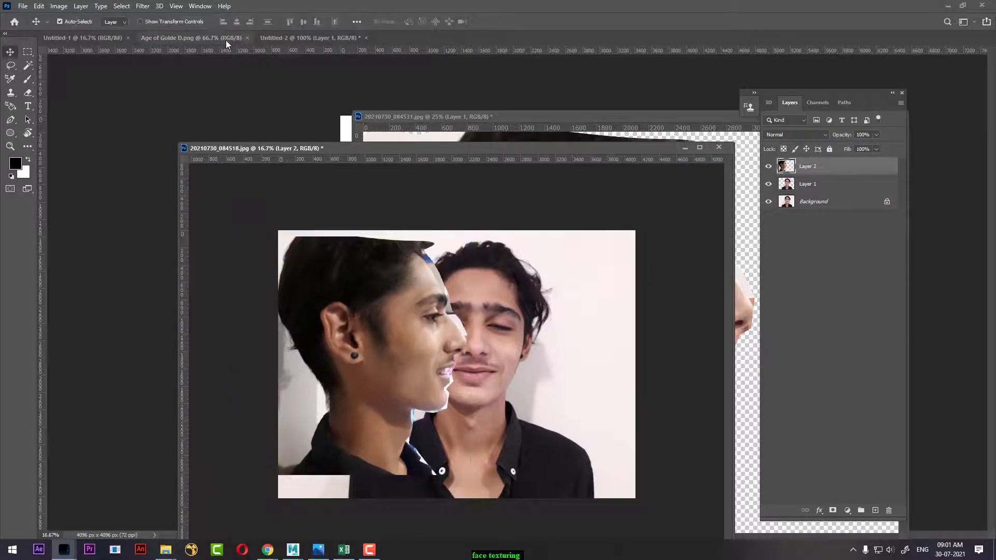
key(ctrl+plus)
Add six horizontal guides at chin, mouth, nose base, eye line, eyebrows and hairline.
drag(390, 163, 434, 426)
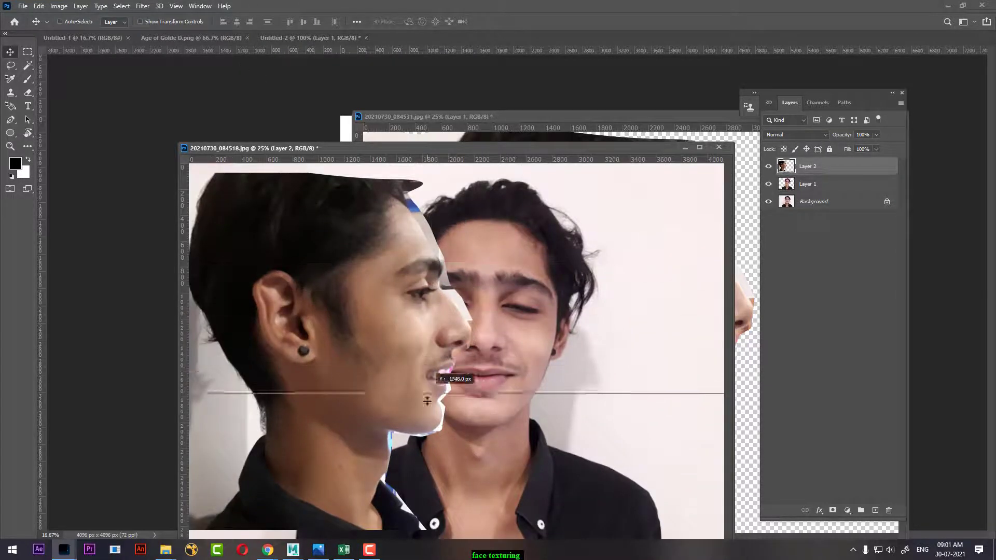
drag(461, 160, 515, 376)
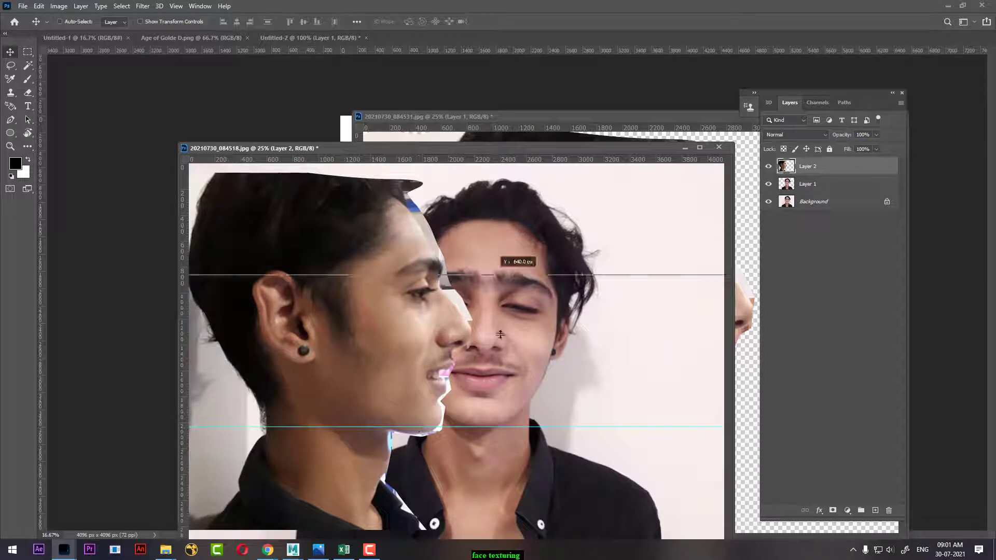
drag(483, 160, 510, 338)
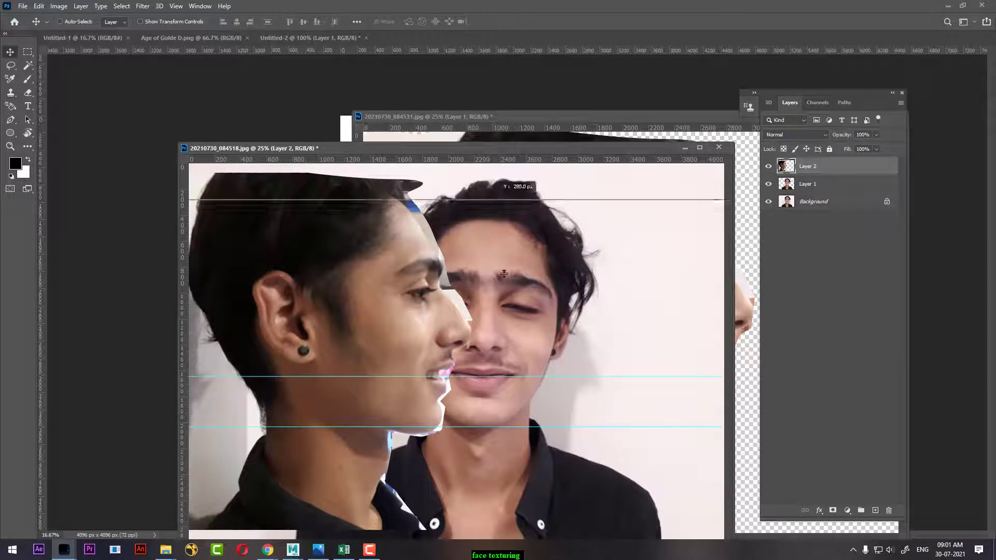
drag(499, 159, 518, 296)
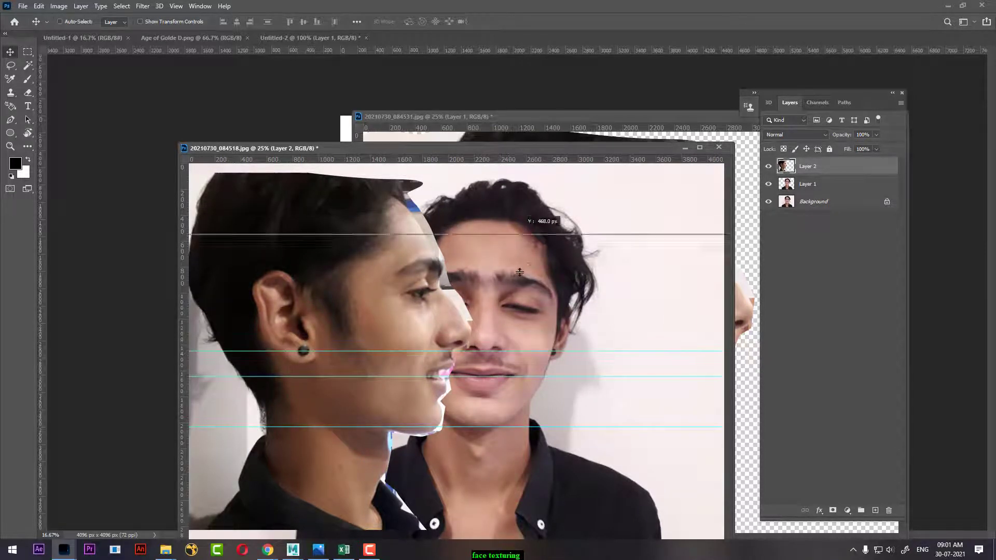
drag(512, 161, 541, 269)
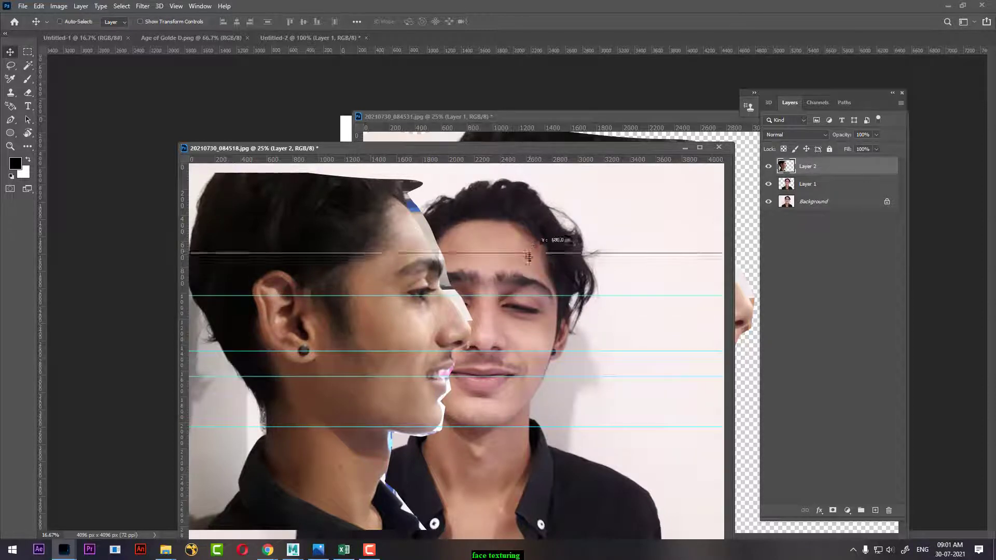
drag(514, 163, 513, 216)
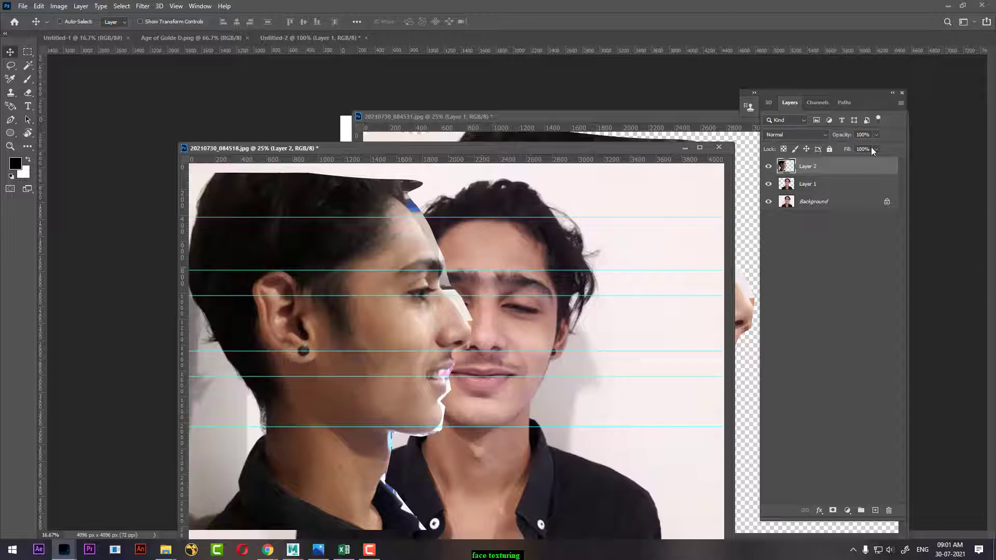
Scale Layer 2 to 86% and shift it right until its nose meets the face centre.
key(ctrl+t)
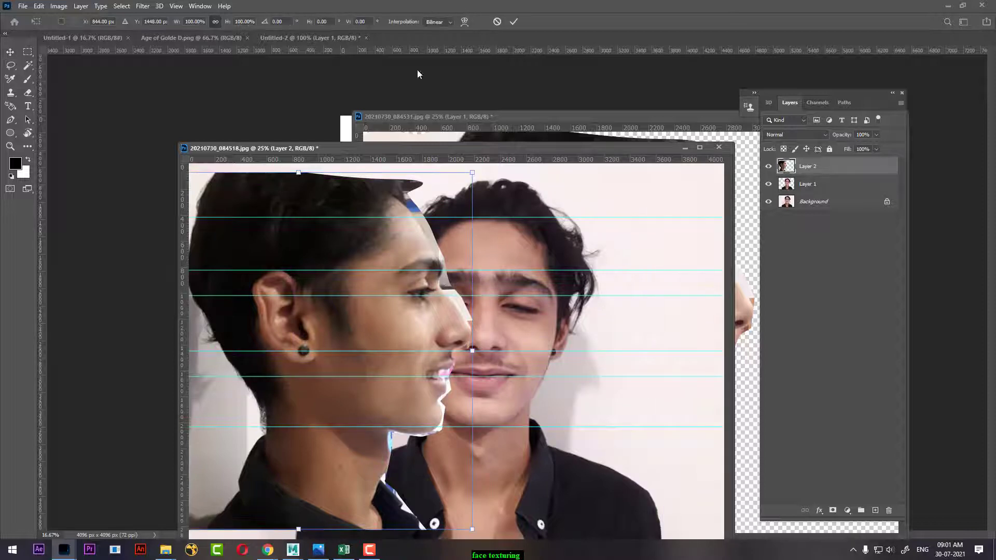
drag(229, 24, 222, 25)
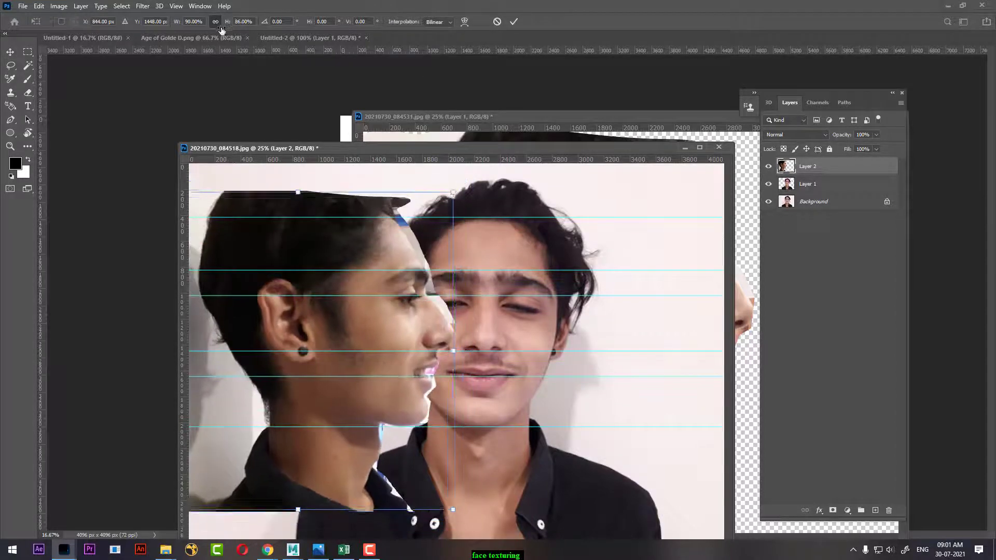
mouse_move(328, 359)
mouse_down()
mouse_move(358, 359)
mouse_move(373, 338)
mouse_move(405, 368)
mouse_up()
key(ctrl+plus)
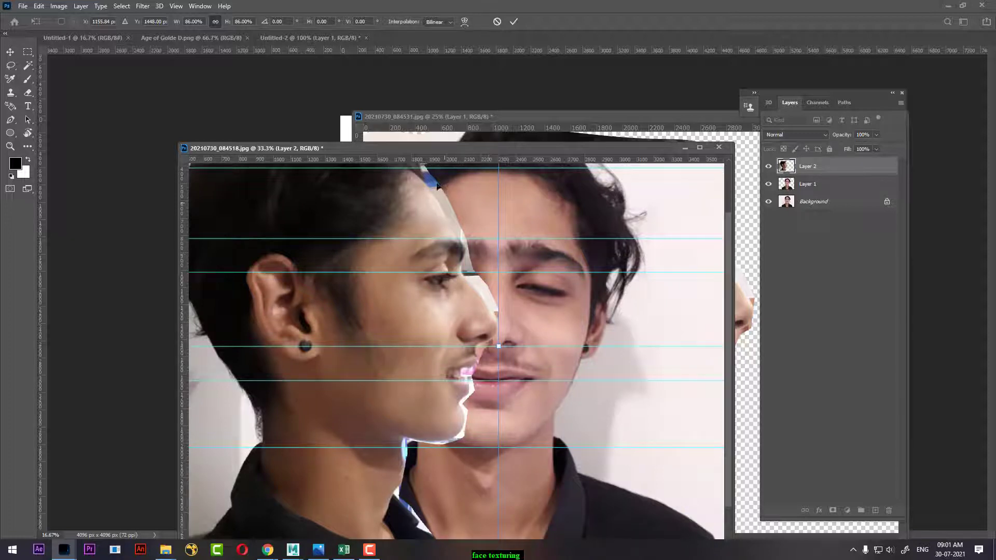
key(ctrl+minus)
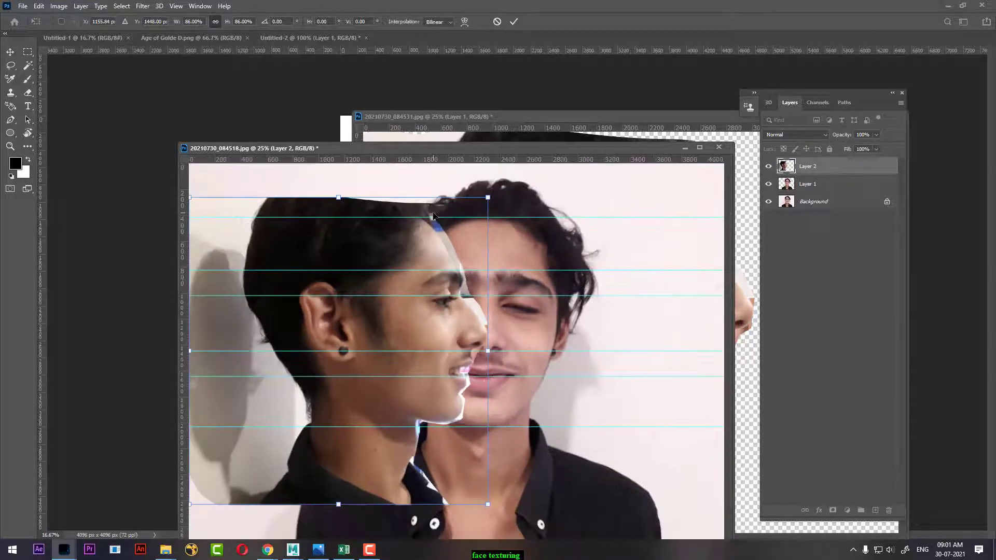
key(Return)
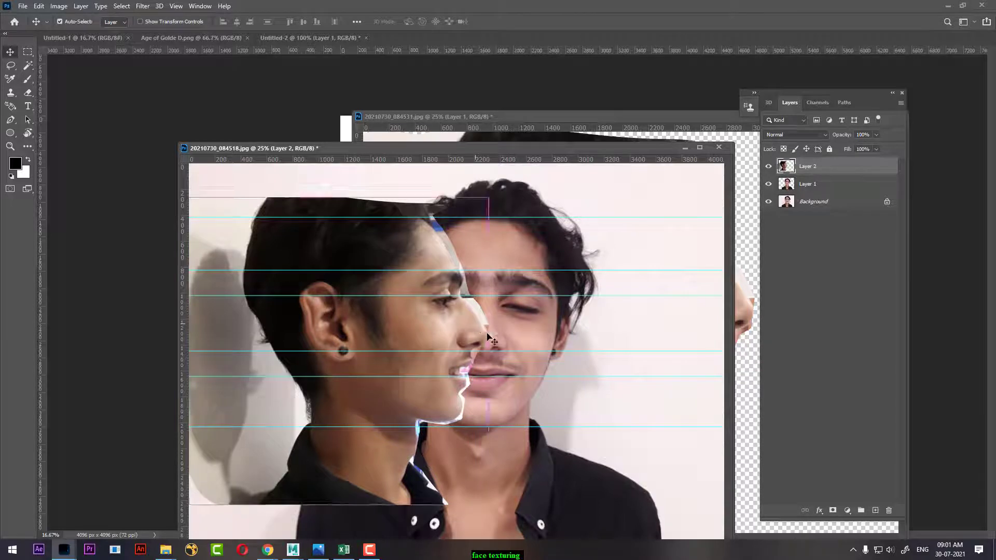
key(ctrl+plus)
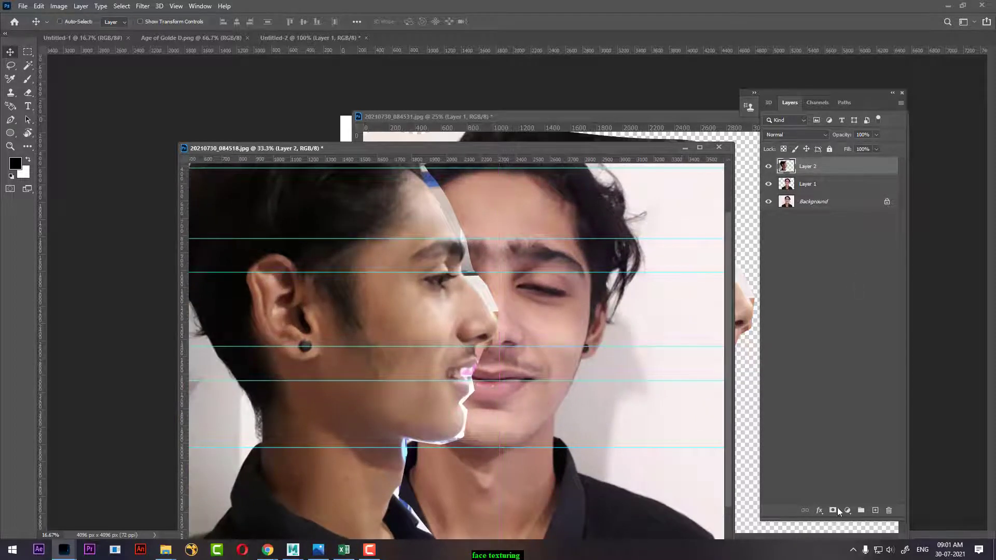
Mask Layer 2 and paint over forehead edge, eye, hairline, nose, upper lip and inner eye corner.
click(832, 511)
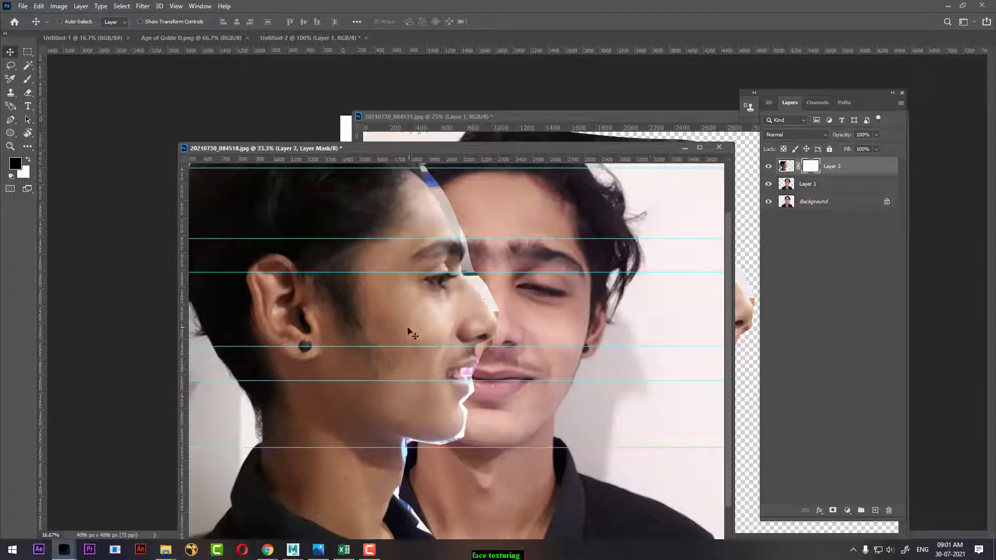
key(b)
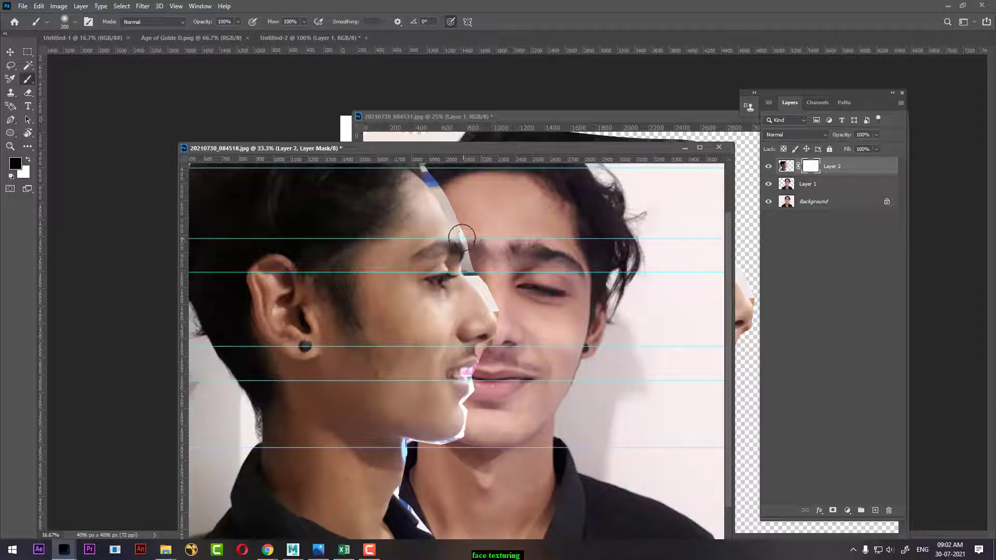
mouse_move(442, 186)
mouse_down()
mouse_move(494, 309)
mouse_move(476, 394)
mouse_move(469, 385)
mouse_move(418, 460)
mouse_up()
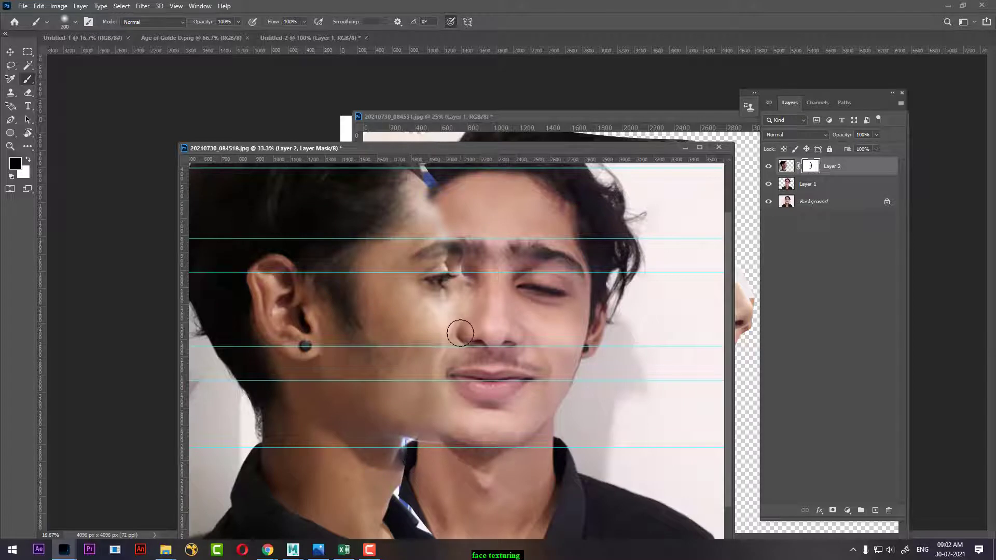
mouse_move(471, 274)
mouse_down()
mouse_move(447, 271)
mouse_move(456, 267)
mouse_up()
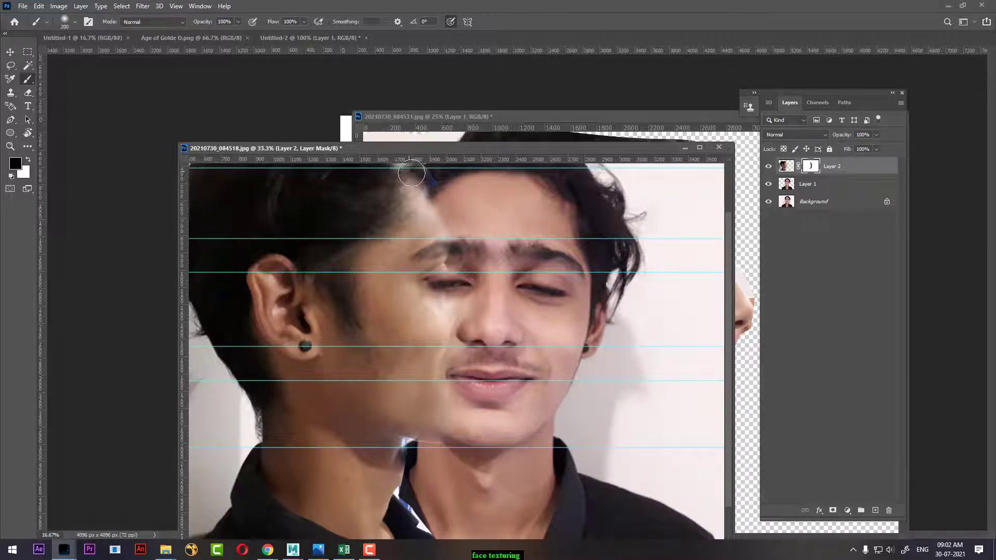
drag(412, 167, 439, 185)
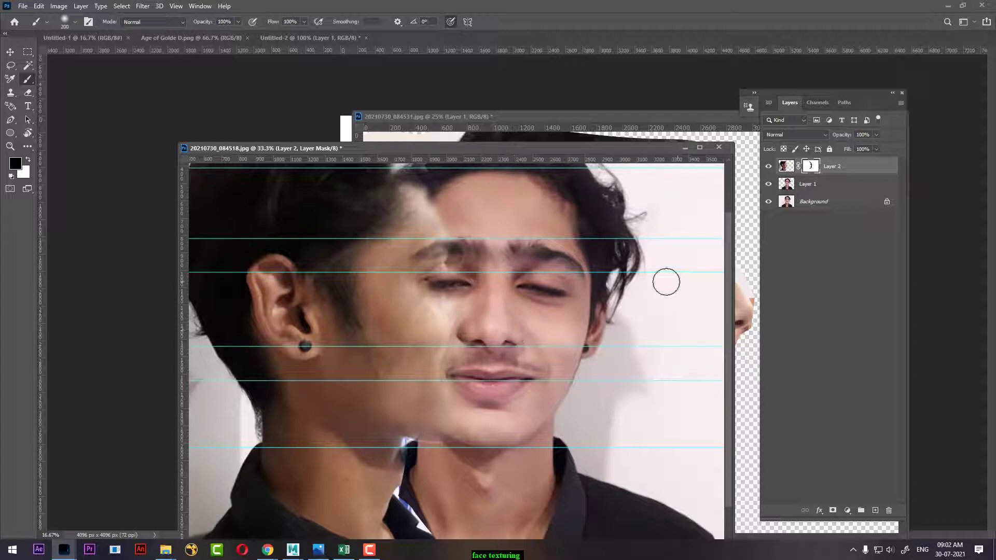
drag(477, 318, 457, 359)
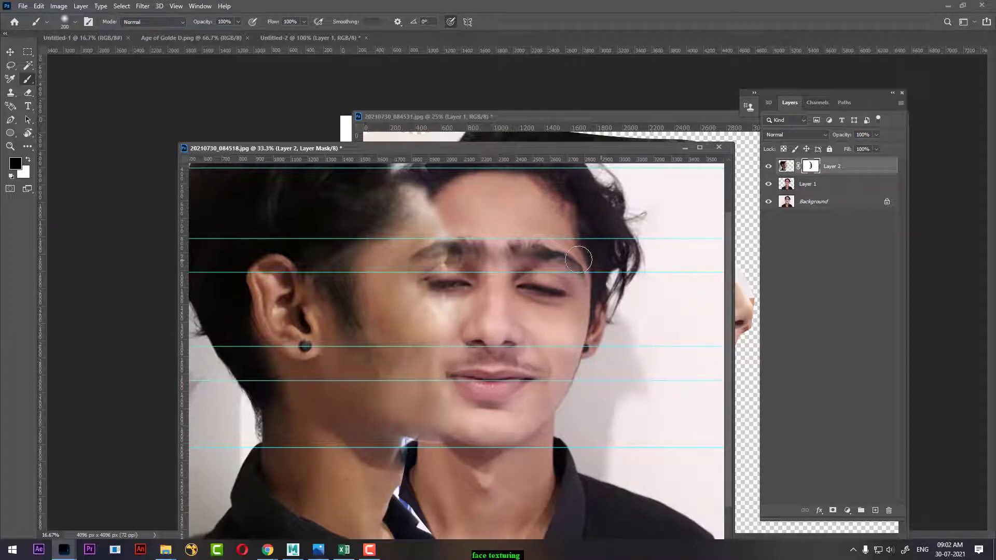
mouse_move(446, 275)
mouse_down()
mouse_move(459, 269)
mouse_move(451, 229)
mouse_move(423, 189)
mouse_up()
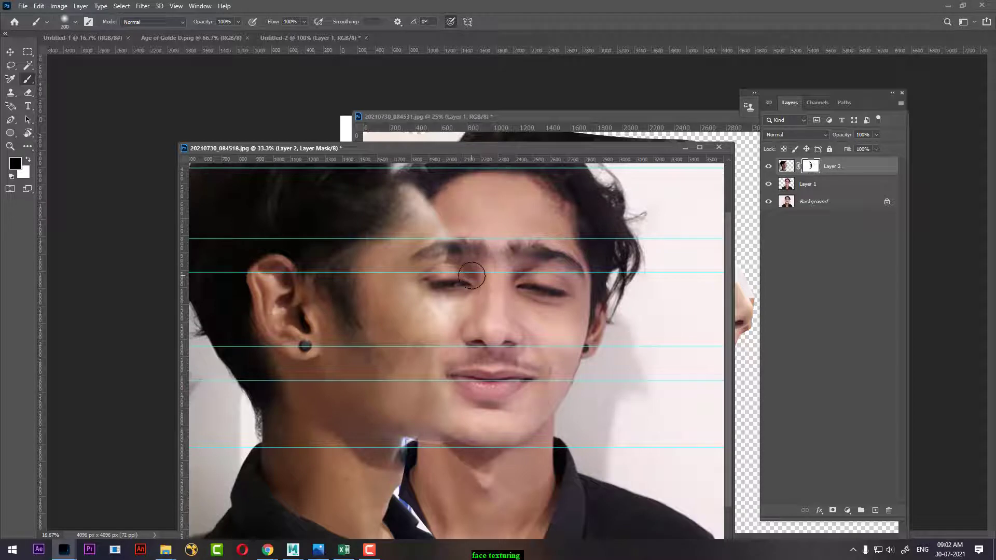
Nudge Layer 2 slightly right, toggle the grid, and bring the 084531 document forward.
key(v)
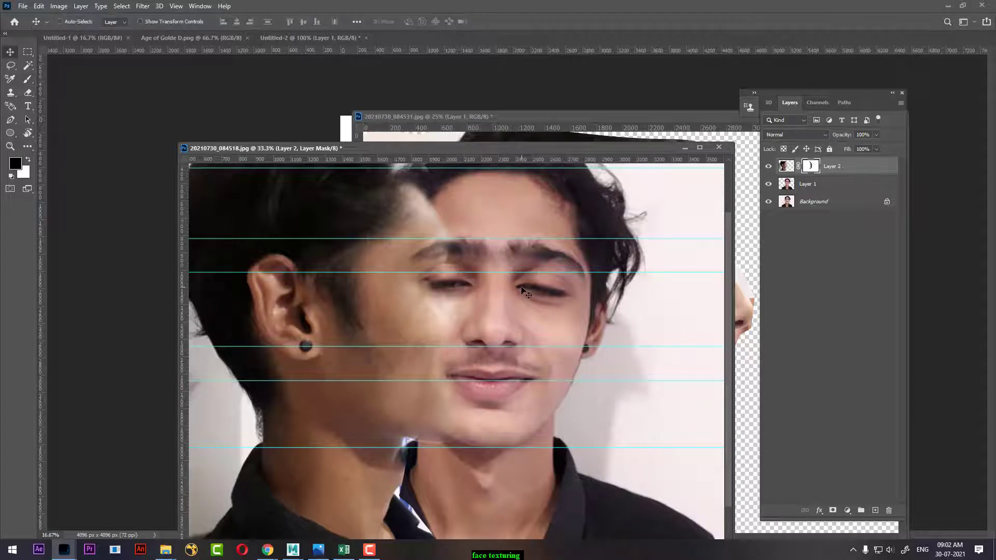
key(Right)
key(Right)
key(Right)
key(Right)
key(Right)
key(Right)
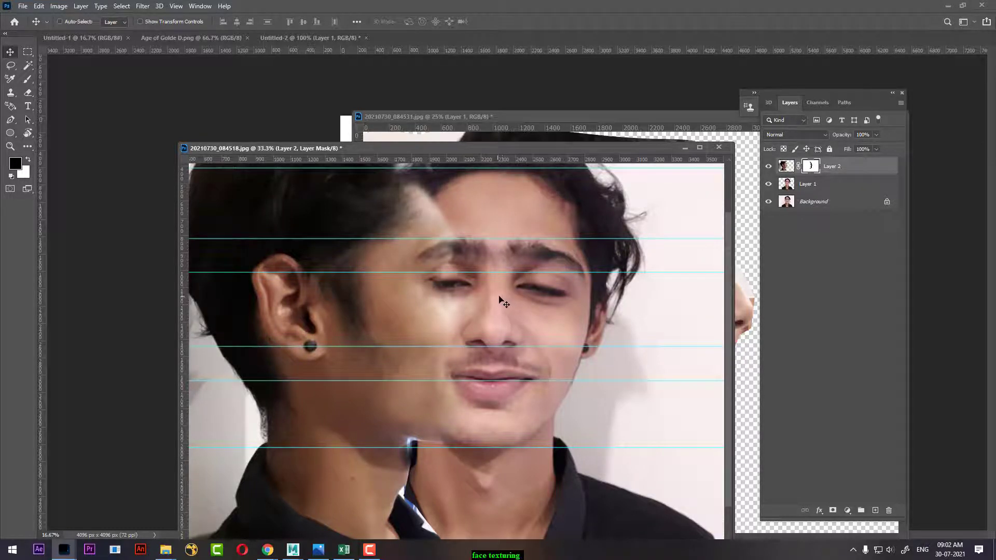
key(ctrl+apostrophe)
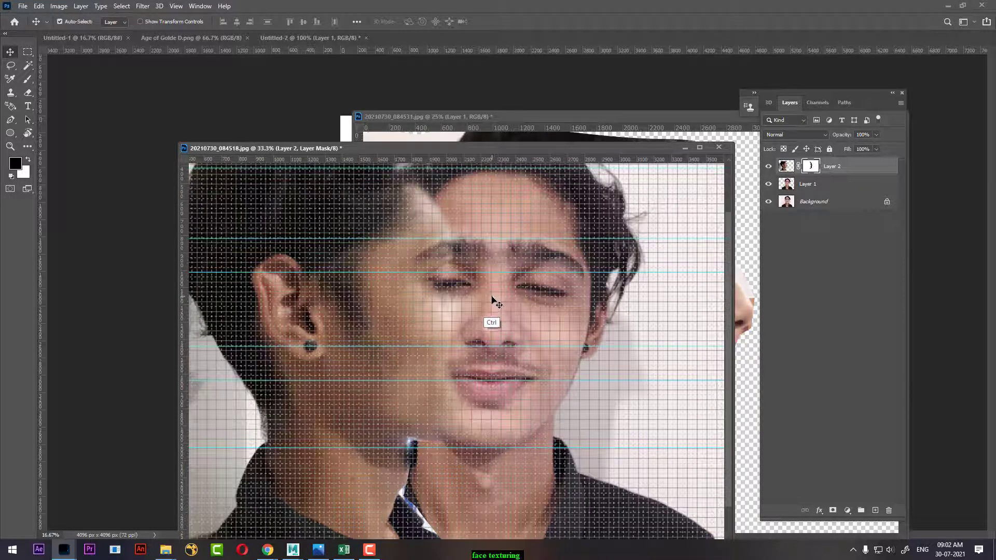
key(ctrl+apostrophe)
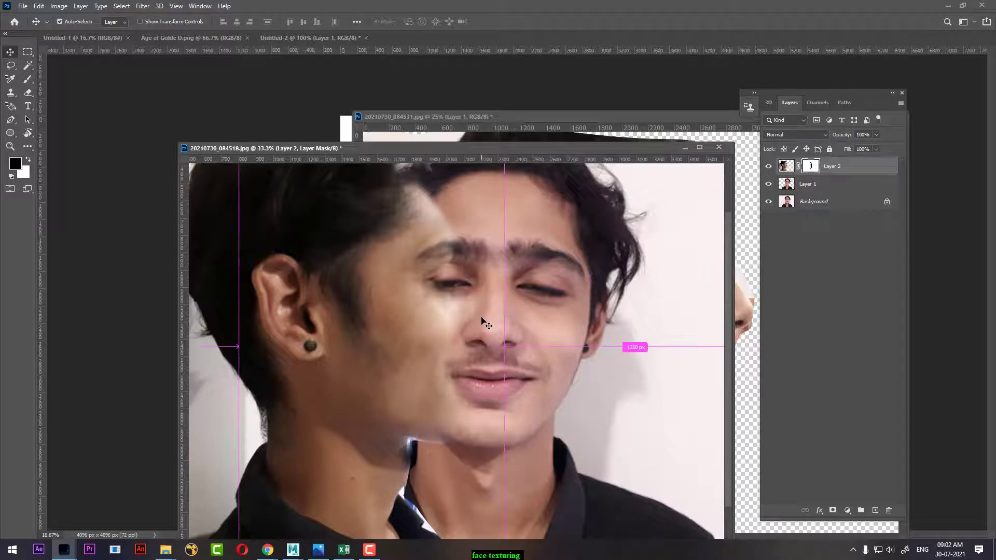
key(ctrl+minus)
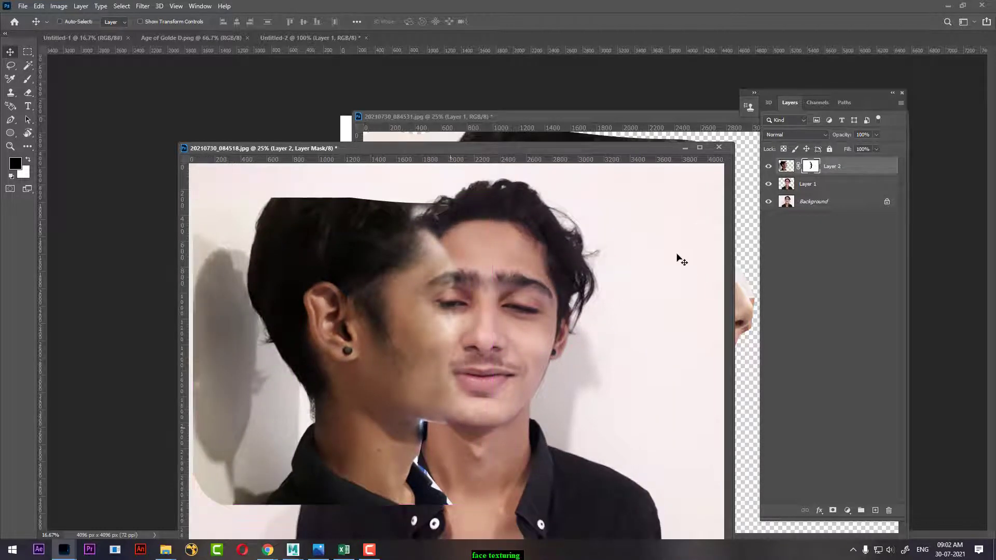
drag(608, 118, 572, 118)
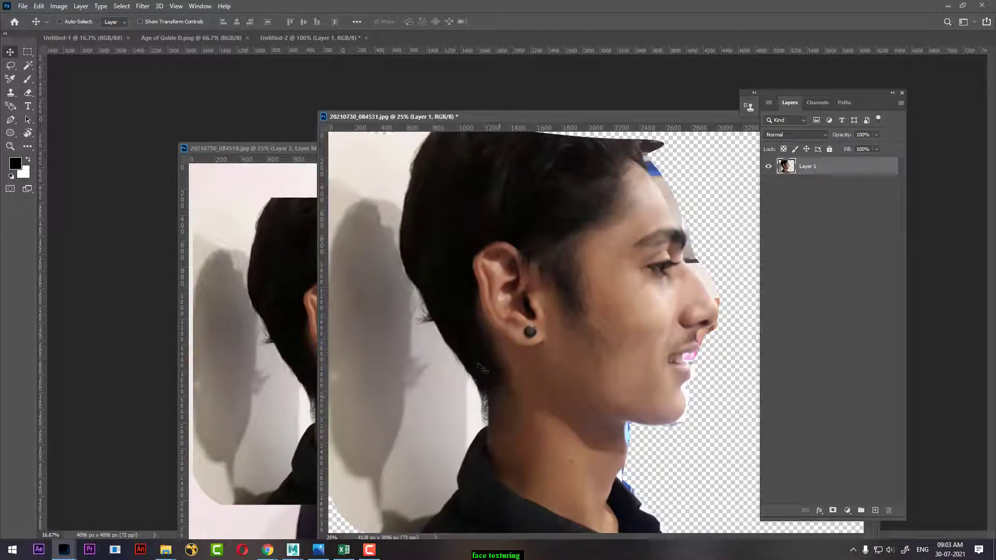
Make 20210730_084524.jpg the active front document, ready for colour-based selection.
click(370, 555)
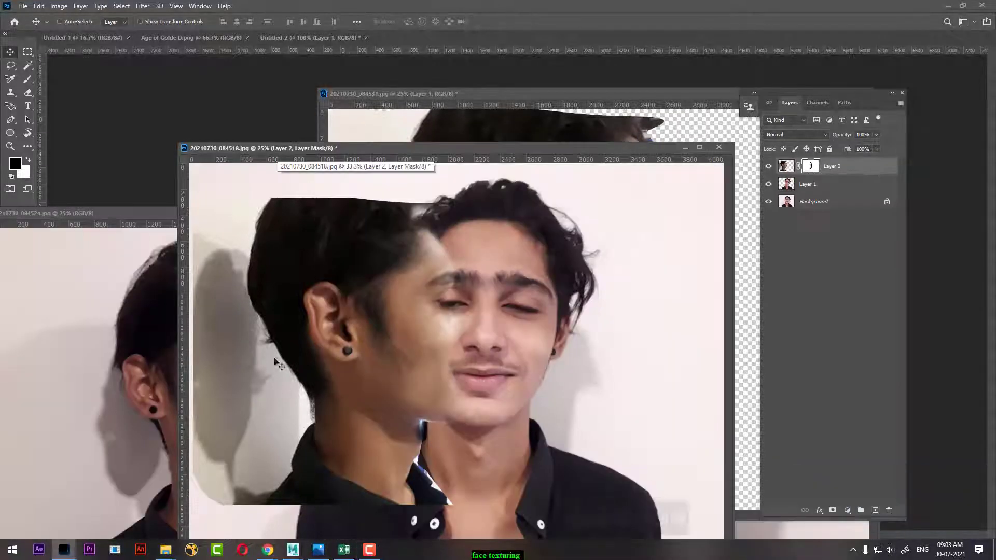
drag(115, 221, 367, 151)
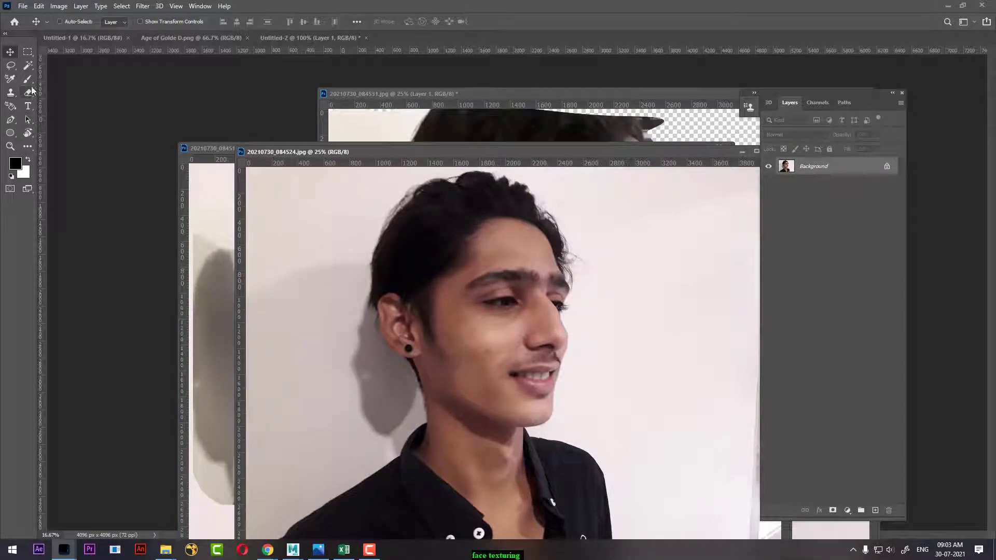
key(w)
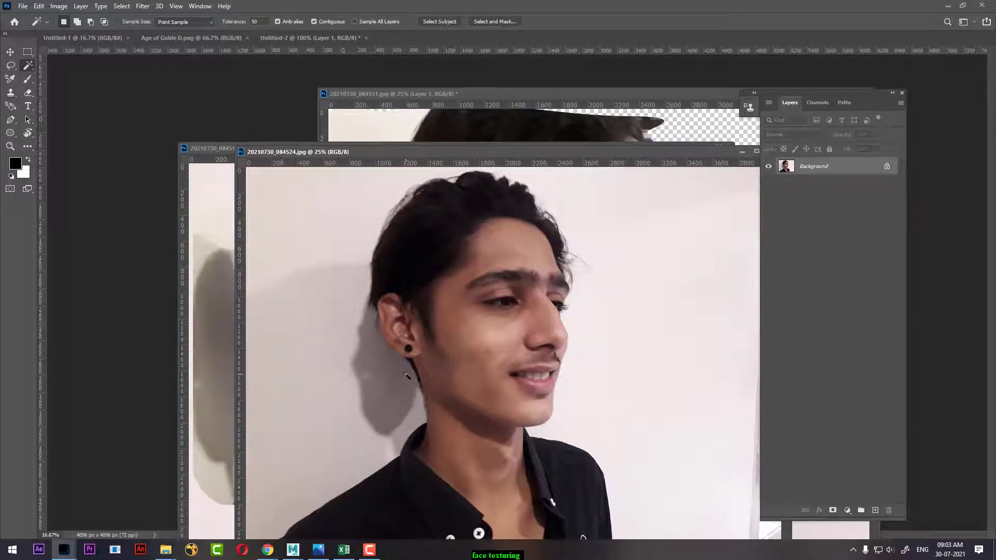
Lasso the mouth and chin in 084524 and drag them into the composite as Layer 3.
key(l)
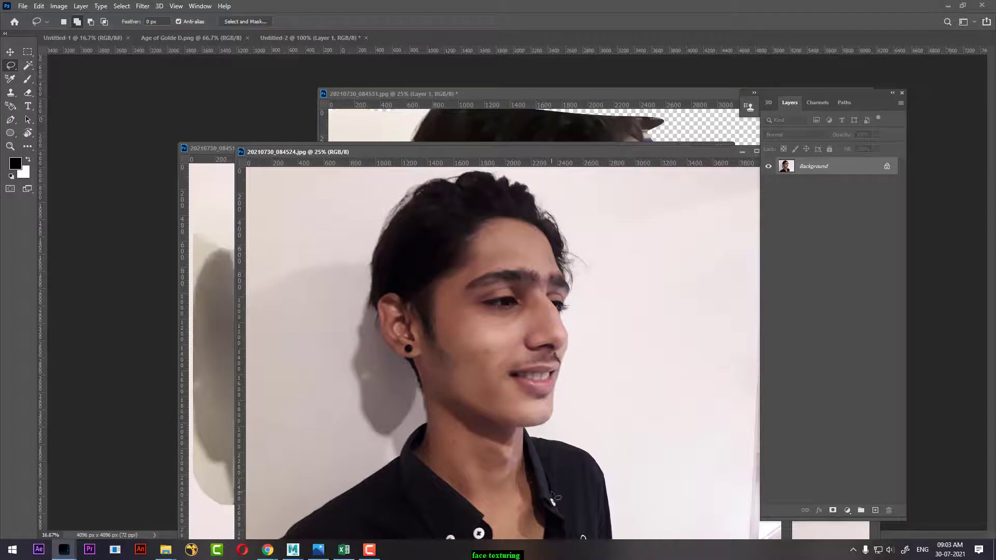
mouse_move(570, 481)
mouse_down()
mouse_move(516, 539)
mouse_move(569, 530)
mouse_up()
key(v)
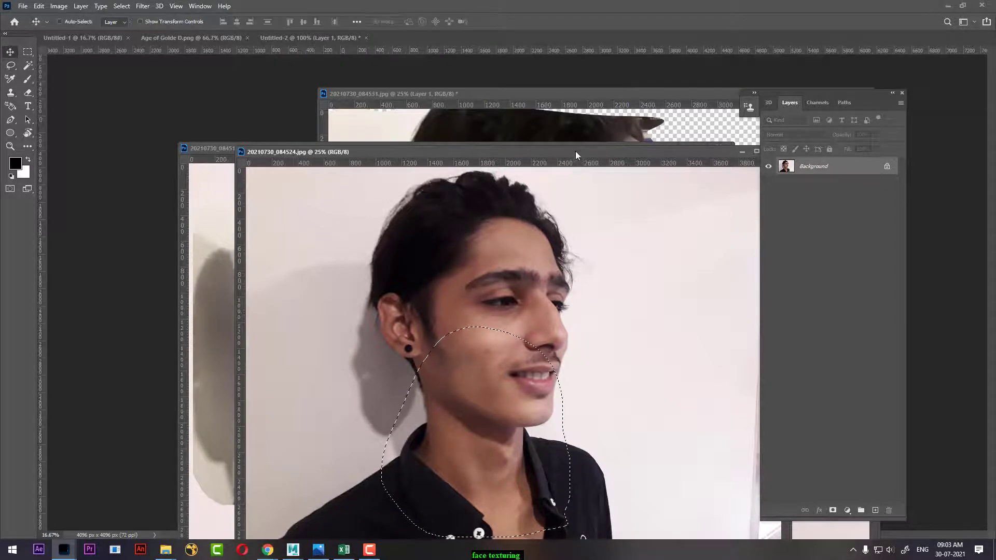
mouse_move(476, 149)
mouse_down()
mouse_move(218, 169)
mouse_move(121, 159)
mouse_up()
mouse_move(110, 468)
mouse_down()
mouse_move(455, 479)
mouse_move(494, 467)
mouse_up()
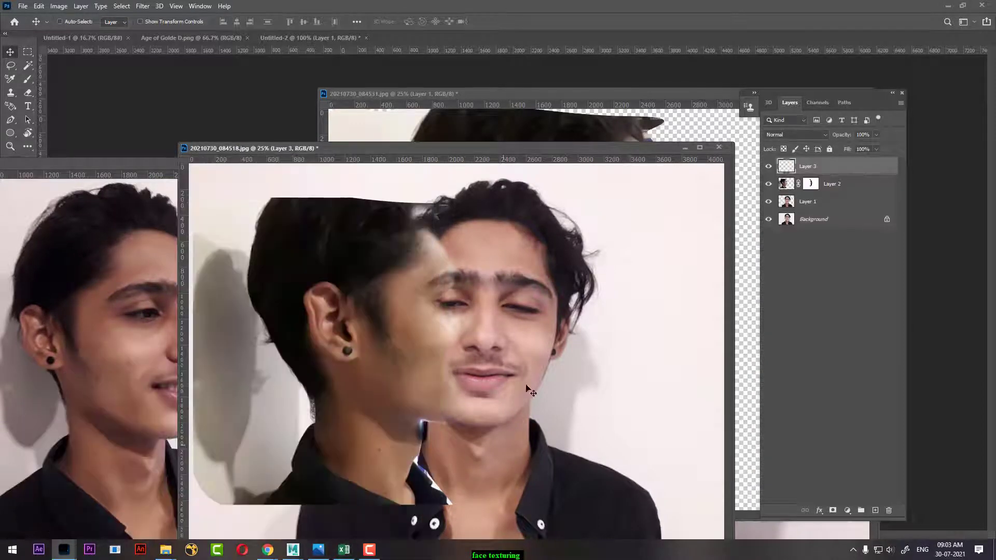
Maximize the composite and align the Layer 3 mouth patch at 75% fill, then restore 100%.
double_click(516, 149)
drag(544, 370, 498, 383)
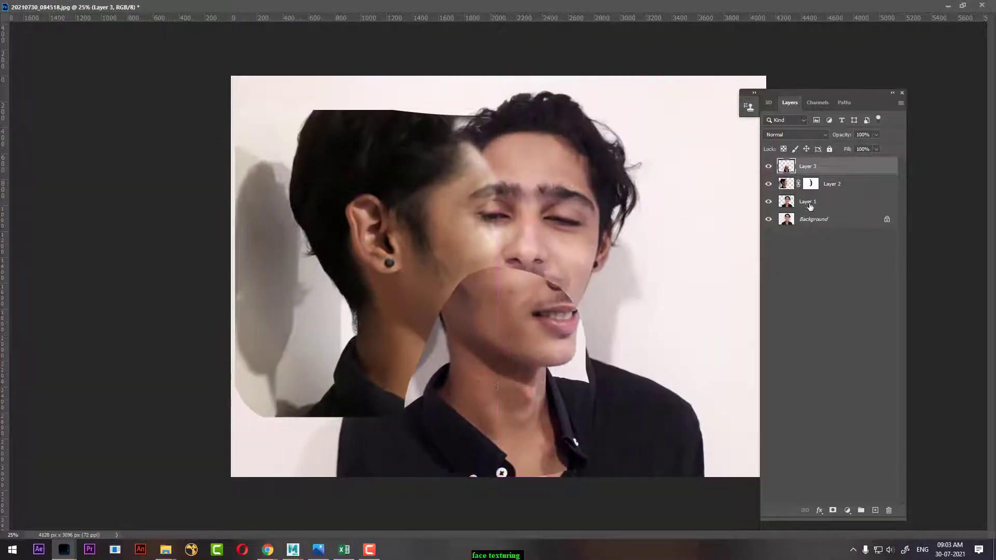
drag(846, 150, 833, 151)
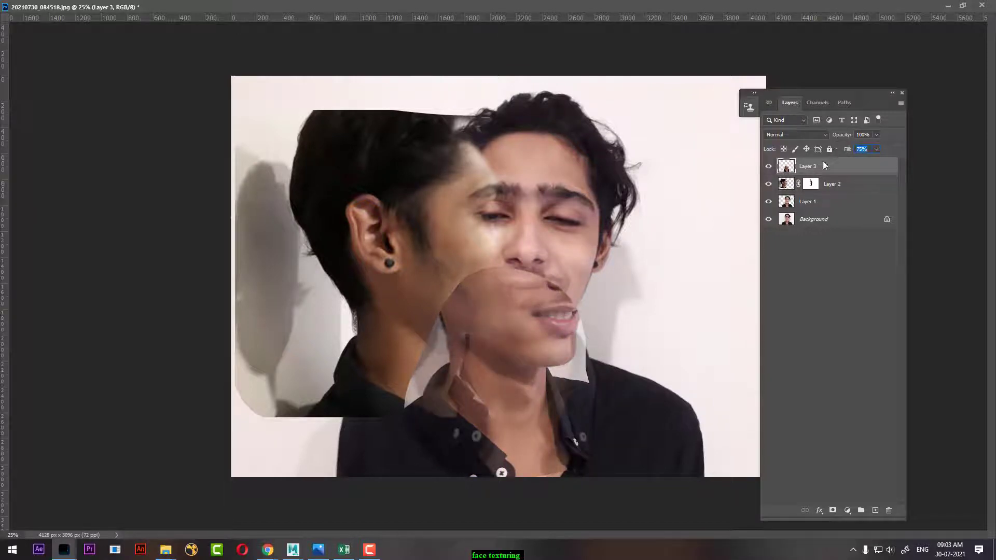
drag(518, 382, 502, 381)
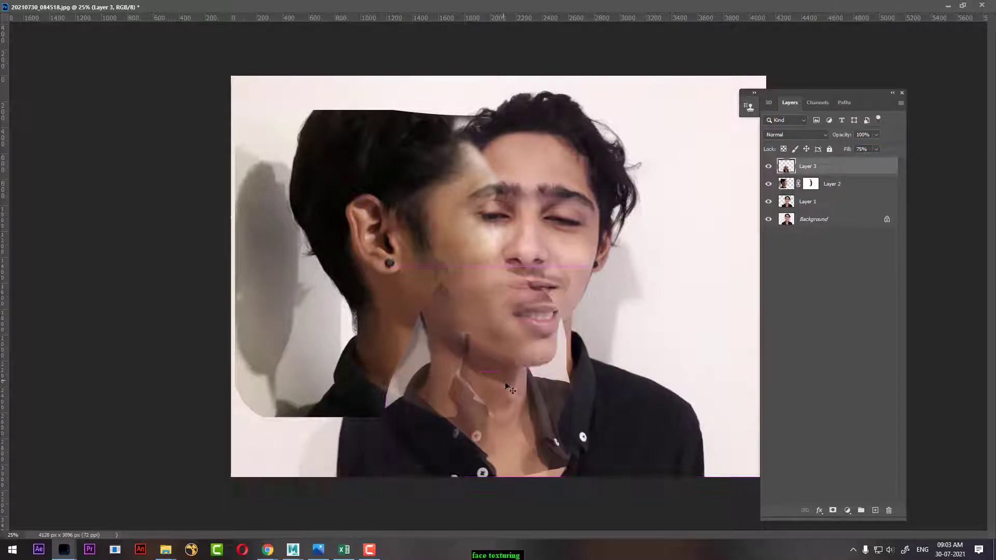
text(100)
key(Return)
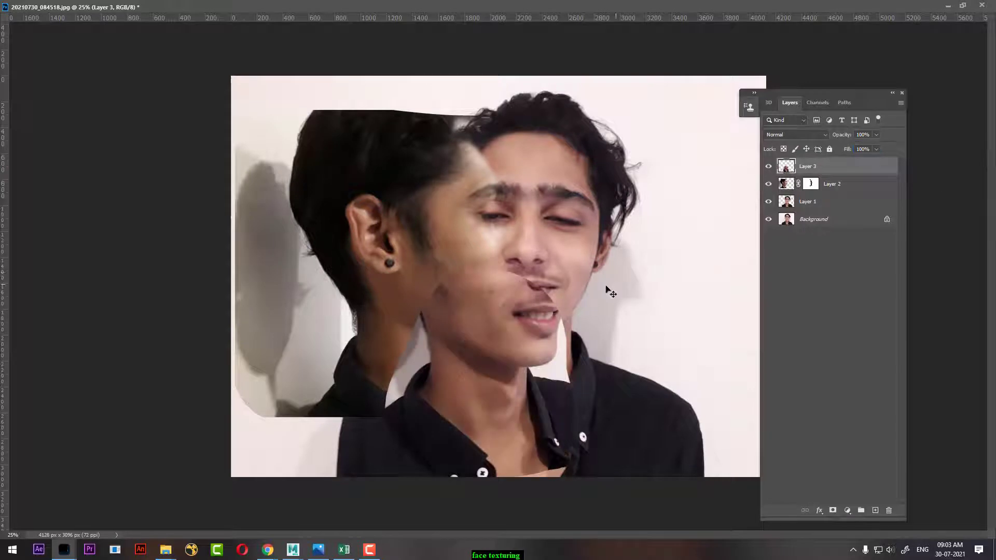
Mask Layer 3 and paint out its cheek, jaw and neck seams with a larger brush.
click(834, 511)
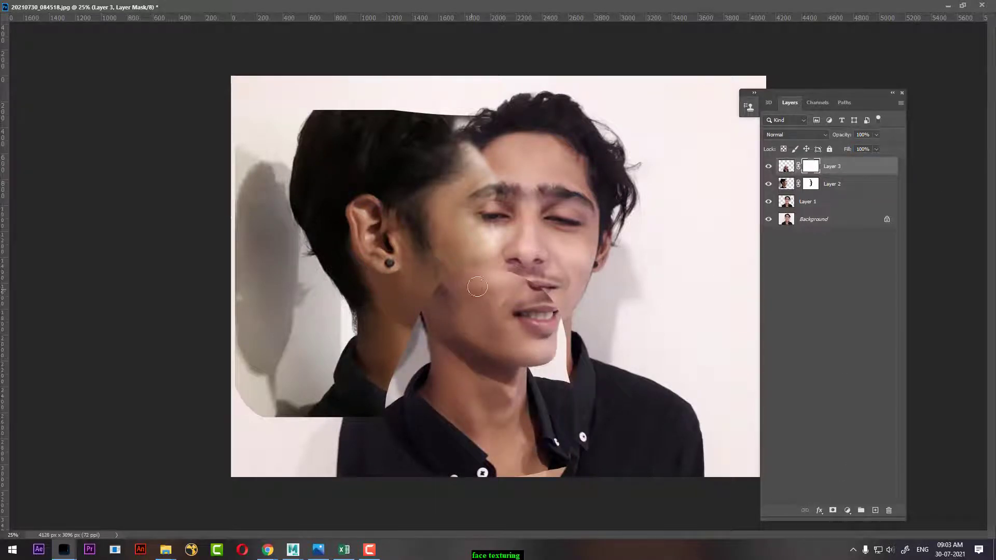
key(bracketright)
key(bracketright)
key(bracketright)
mouse_move(451, 289)
mouse_down()
mouse_move(403, 366)
mouse_move(395, 449)
mouse_move(522, 500)
mouse_move(557, 373)
mouse_move(551, 328)
mouse_move(555, 363)
mouse_move(522, 300)
mouse_up()
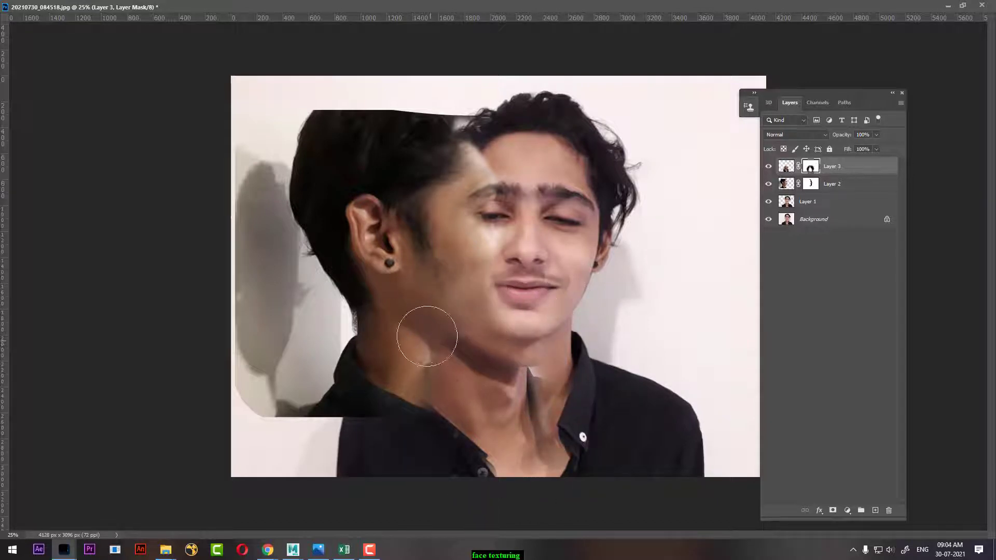
mouse_move(426, 336)
mouse_down()
mouse_move(391, 391)
mouse_move(409, 340)
mouse_move(414, 406)
mouse_up()
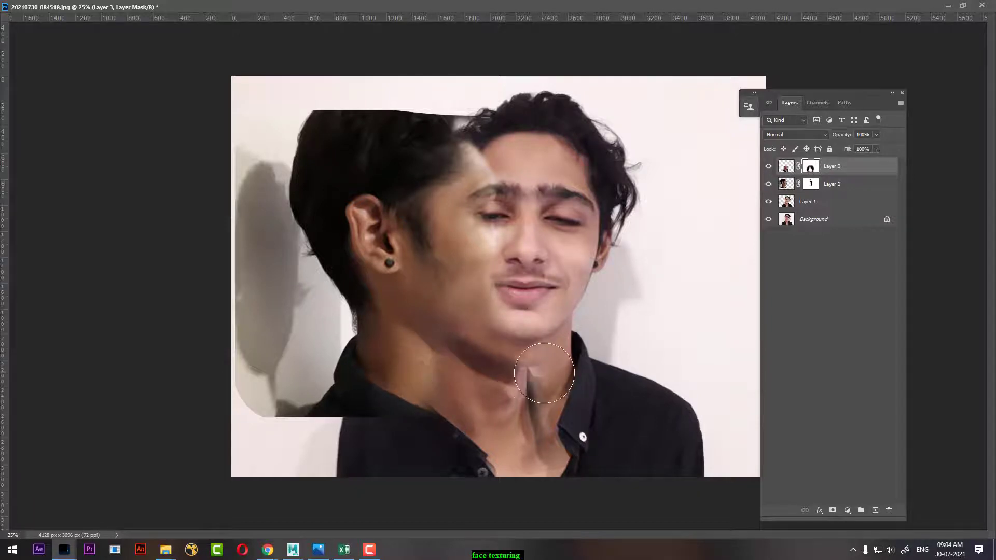
mouse_move(544, 372)
mouse_down()
mouse_move(537, 456)
mouse_move(434, 485)
mouse_up()
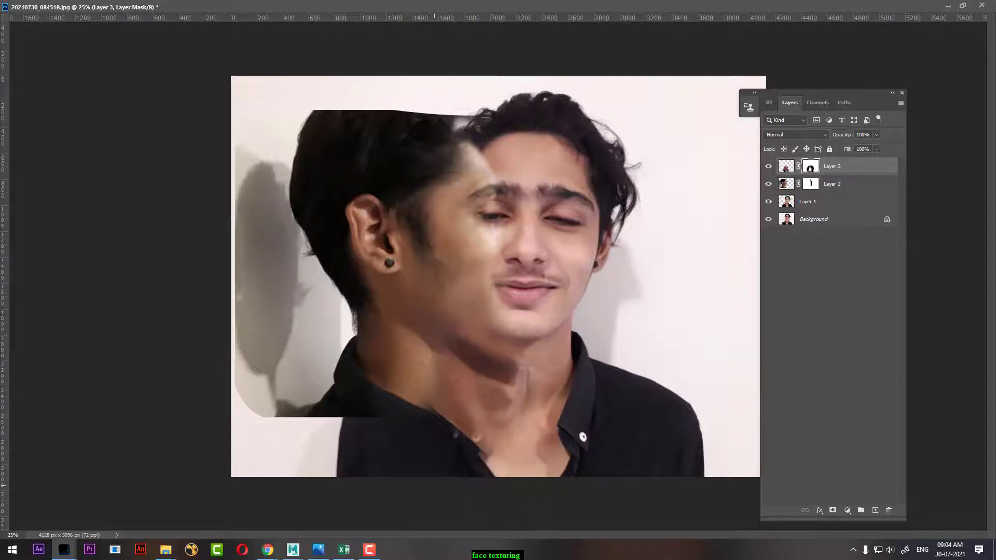
Shift the Layer 3 patch up to realign the neck, toggling its visibility to compare.
drag(493, 401, 498, 384)
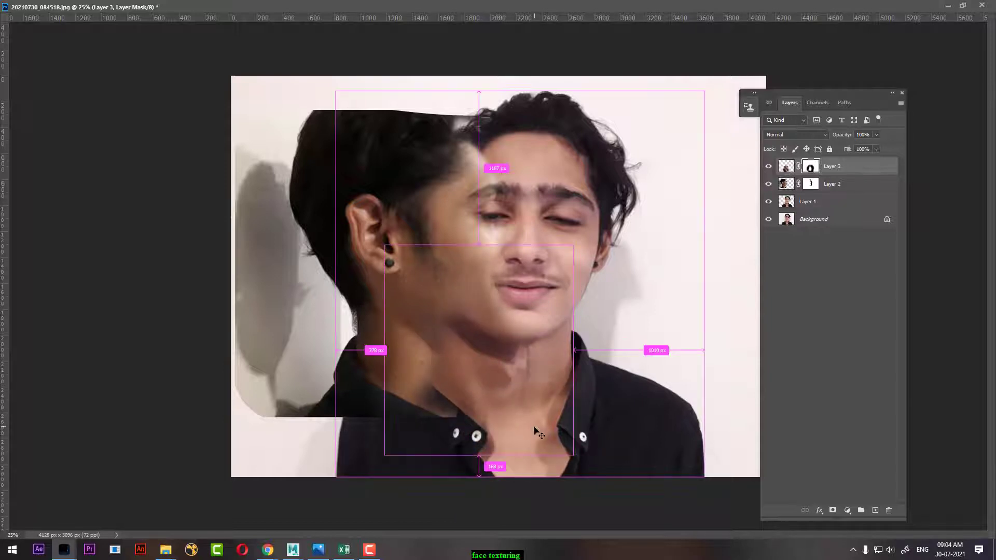
key(ctrl+plus)
drag(507, 412, 522, 407)
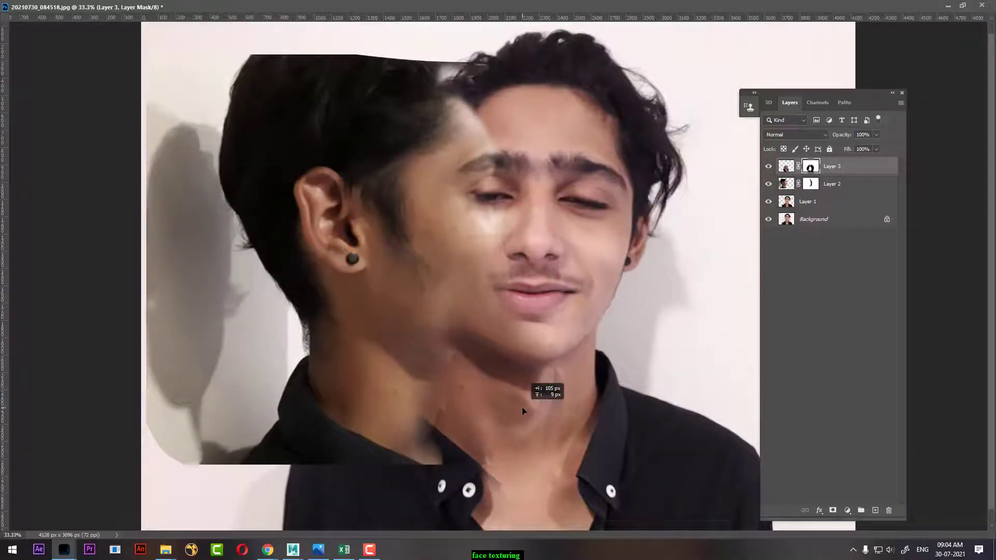
click(769, 166)
click(767, 166)
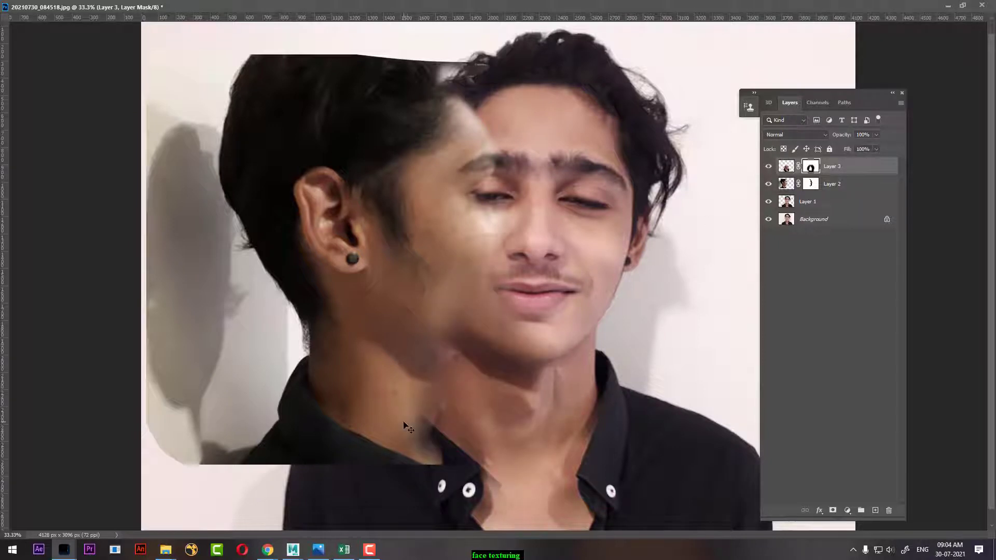
key(ctrl+plus)
Paint Layer 3's mask to soften the neck crease, jaw shadow and left hairline, comparing visibility.
drag(476, 451, 476, 303)
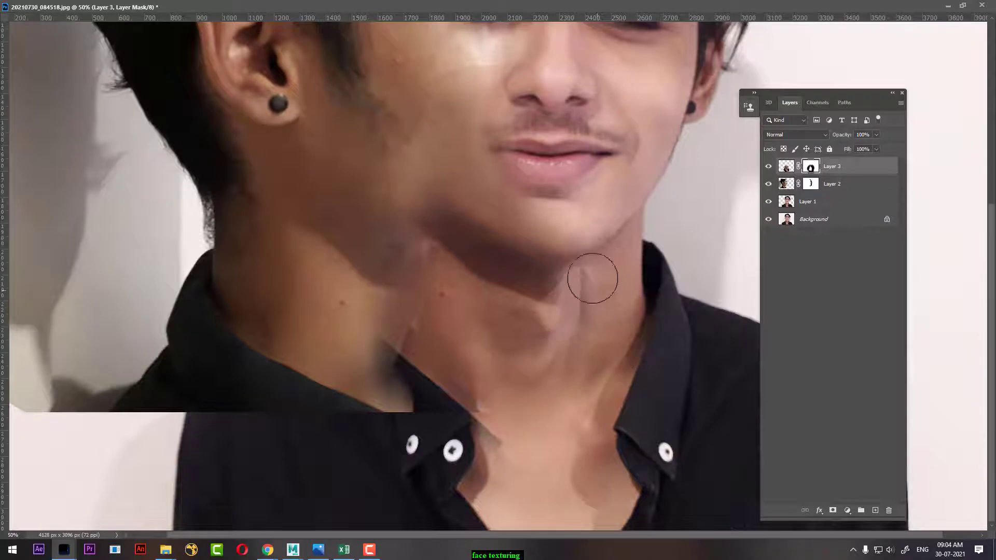
mouse_move(592, 279)
mouse_down()
mouse_move(564, 491)
mouse_move(583, 433)
mouse_up()
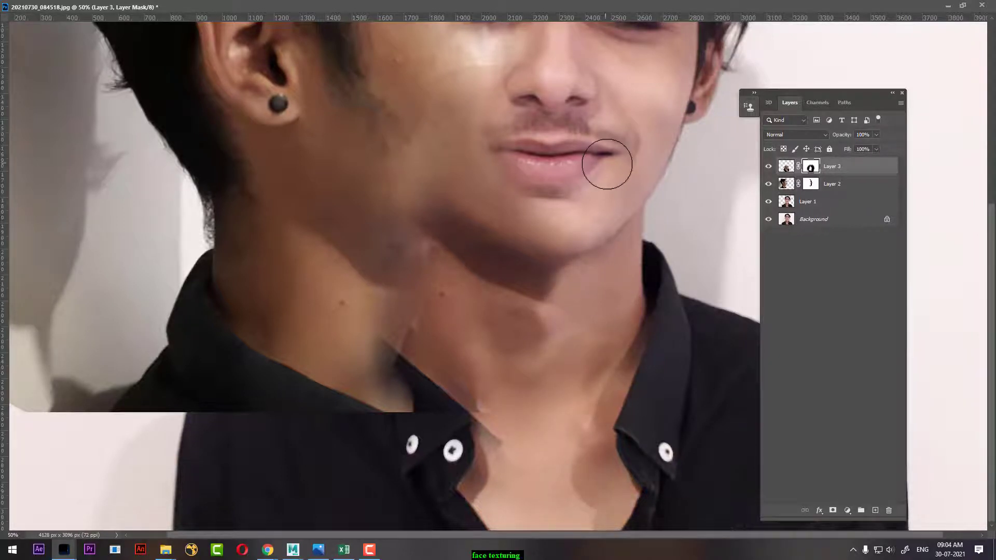
click(768, 168)
mouse_move(454, 247)
mouse_down()
mouse_move(437, 245)
mouse_move(428, 336)
mouse_move(442, 359)
mouse_move(479, 382)
mouse_move(493, 344)
mouse_move(493, 269)
mouse_move(506, 280)
mouse_move(399, 449)
mouse_up()
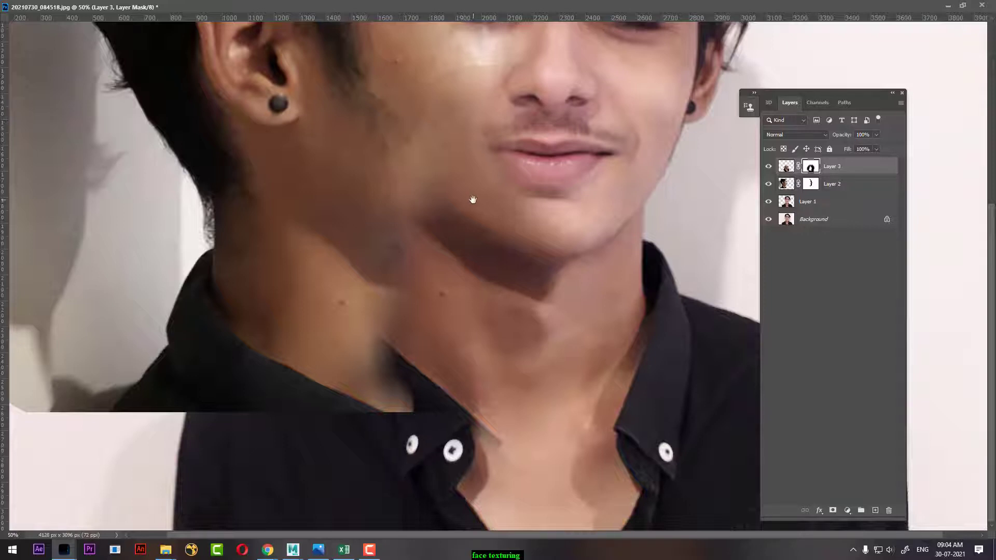
mouse_move(472, 200)
mouse_down()
mouse_move(482, 399)
mouse_move(473, 394)
mouse_up()
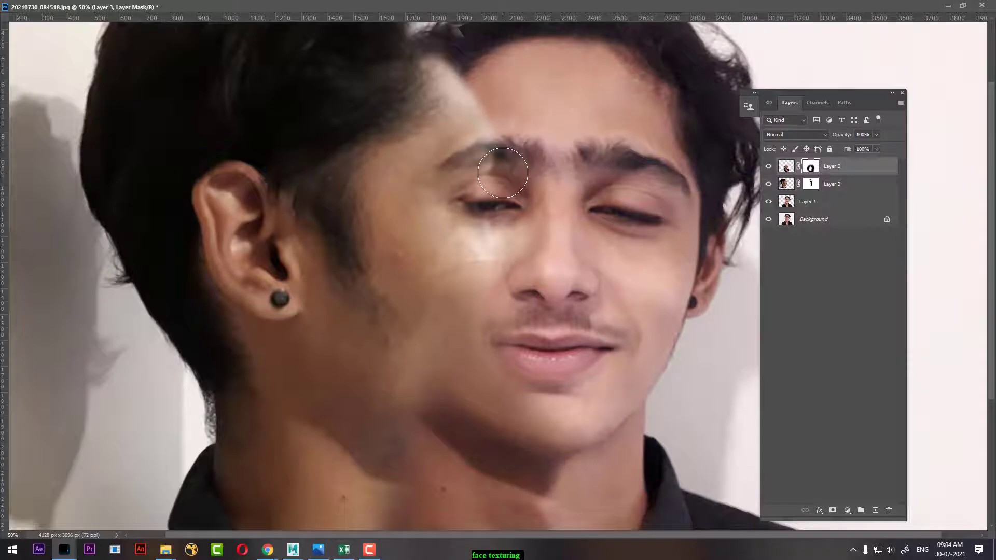
mouse_move(484, 123)
mouse_down()
mouse_move(446, 98)
mouse_move(400, 89)
mouse_up()
click(769, 184)
Hide Layers 2 and 3, then try two left-cheek strokes and undo both.
click(769, 184)
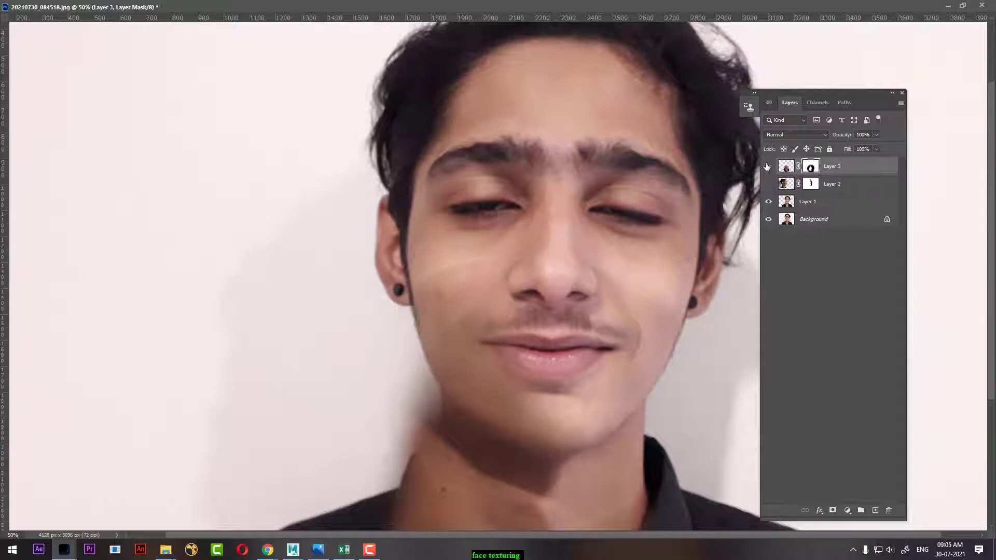
click(768, 166)
drag(488, 278, 413, 281)
key(ctrl+z)
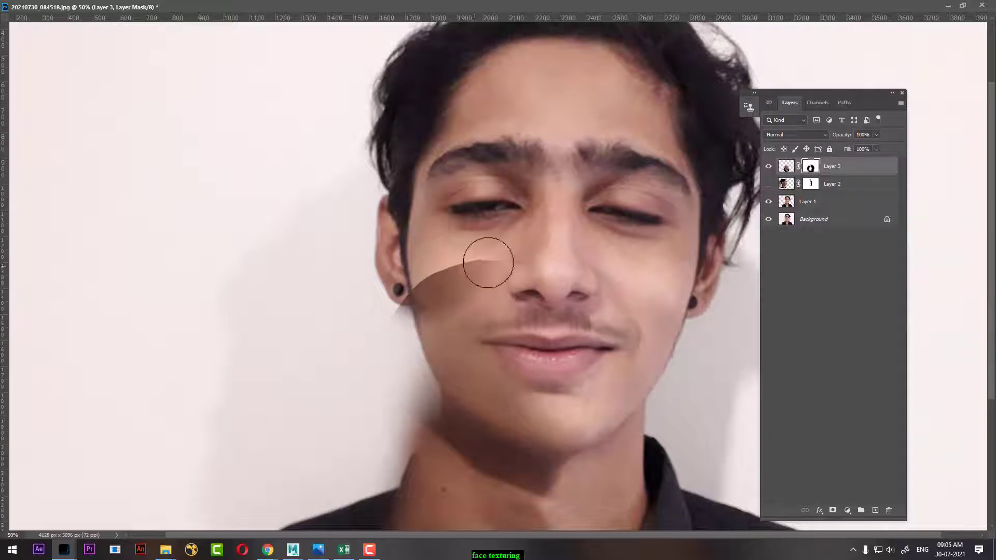
drag(487, 260, 398, 293)
key(ctrl+z)
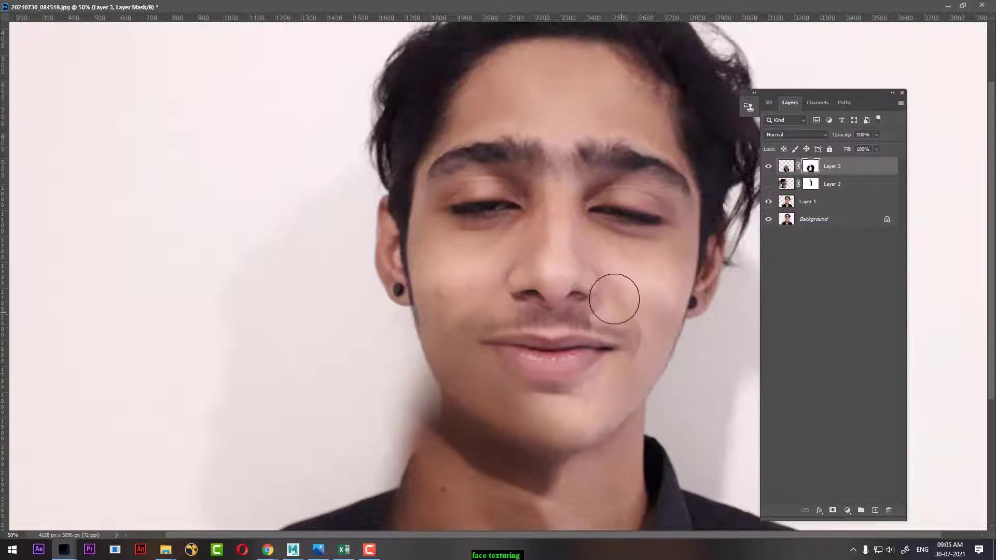
Show Layer 2 again, make it the active layer, and float the document window.
click(768, 184)
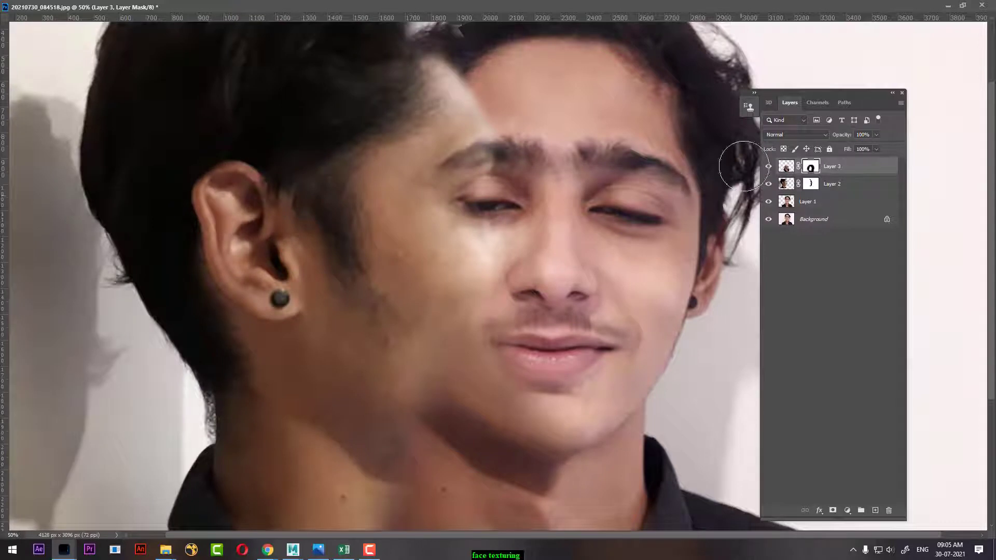
click(768, 184)
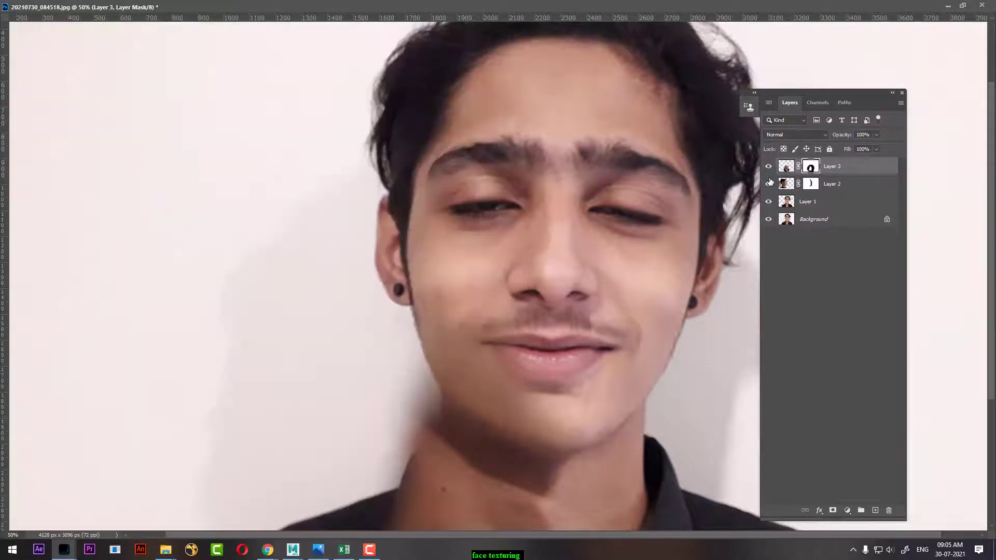
click(829, 190)
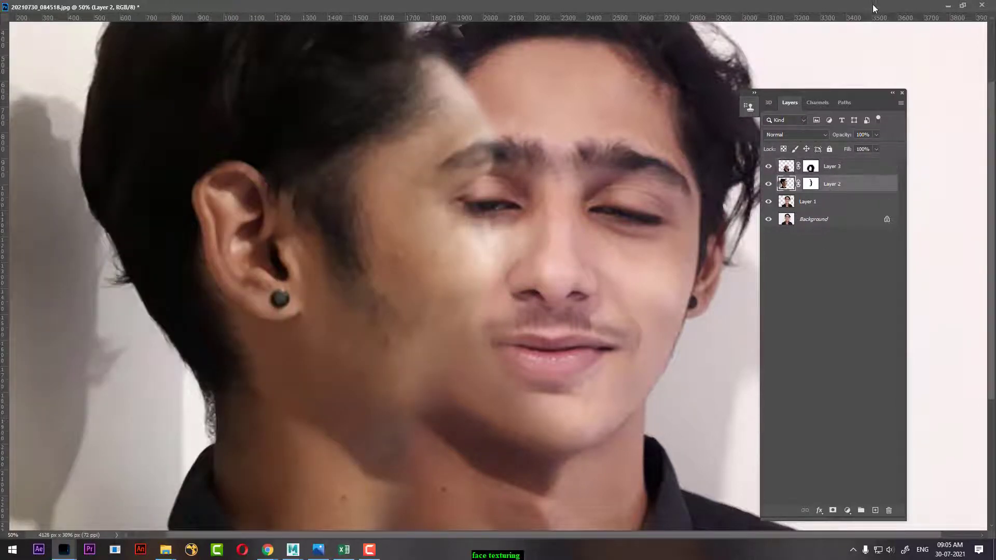
click(962, 7)
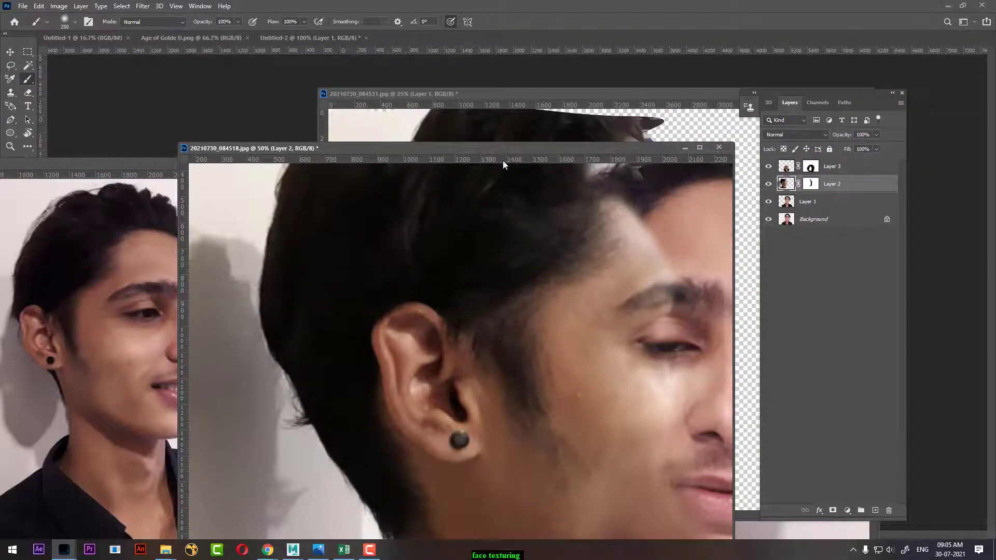
Warm Layer 2 with a midtone Color Balance of +18, −11, +1.
drag(502, 156, 406, 109)
key(ctrl+minus)
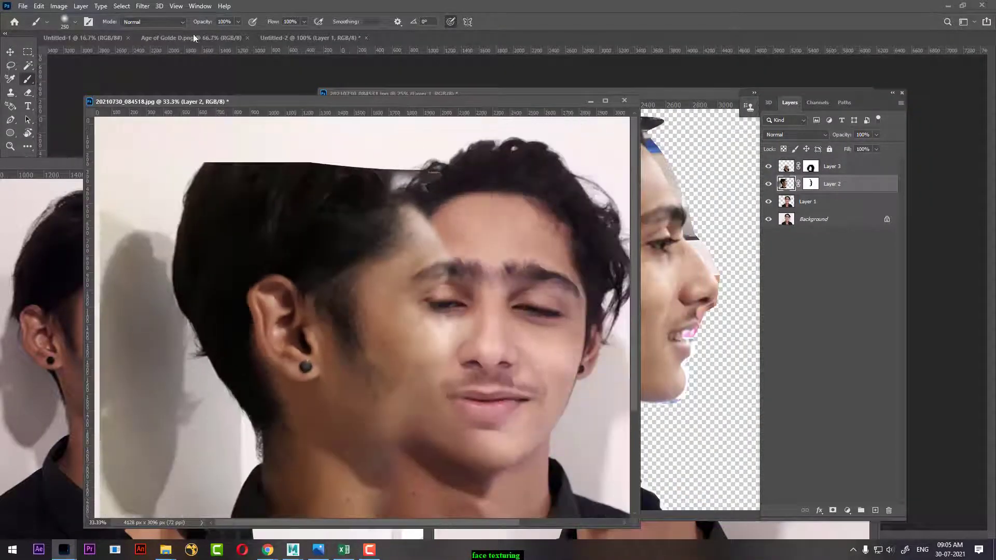
click(58, 6)
mouse_move(75, 33)
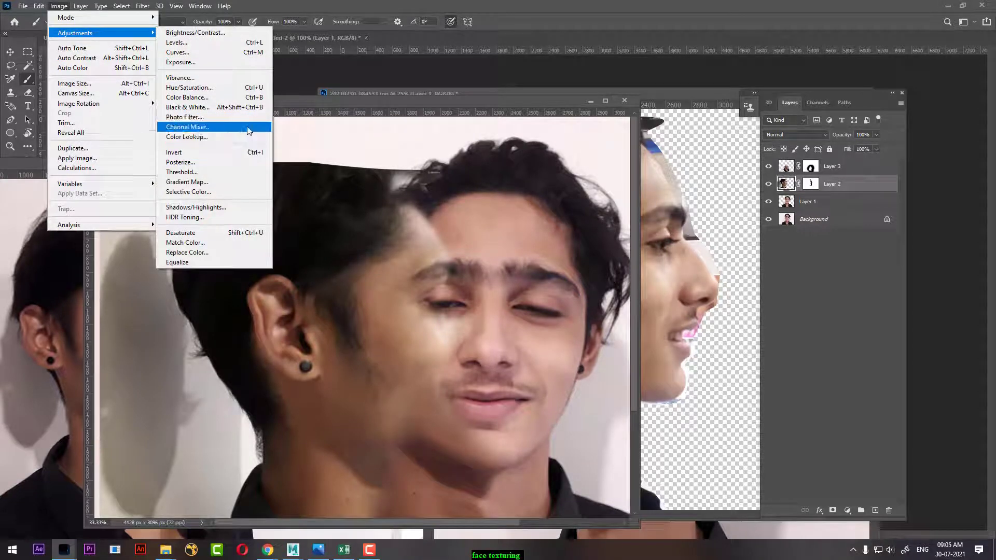
click(246, 96)
drag(525, 130, 737, 153)
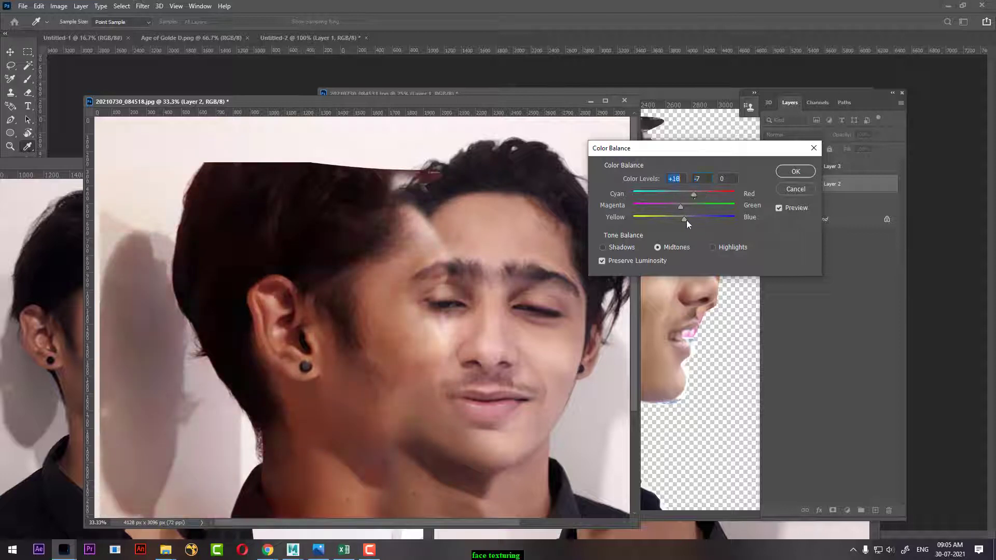
drag(686, 219, 684, 220)
click(684, 220)
click(678, 207)
click(807, 173)
key(b)
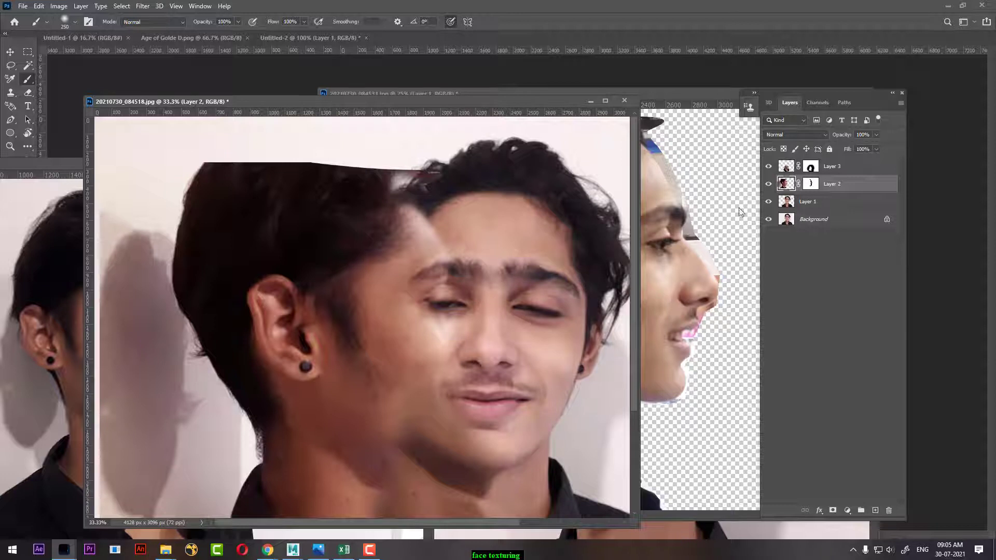
Compare with Layers 2 and 3 hidden, then paint Layer 2's mask around the left eye and brow.
click(768, 184)
click(769, 167)
click(768, 184)
click(810, 184)
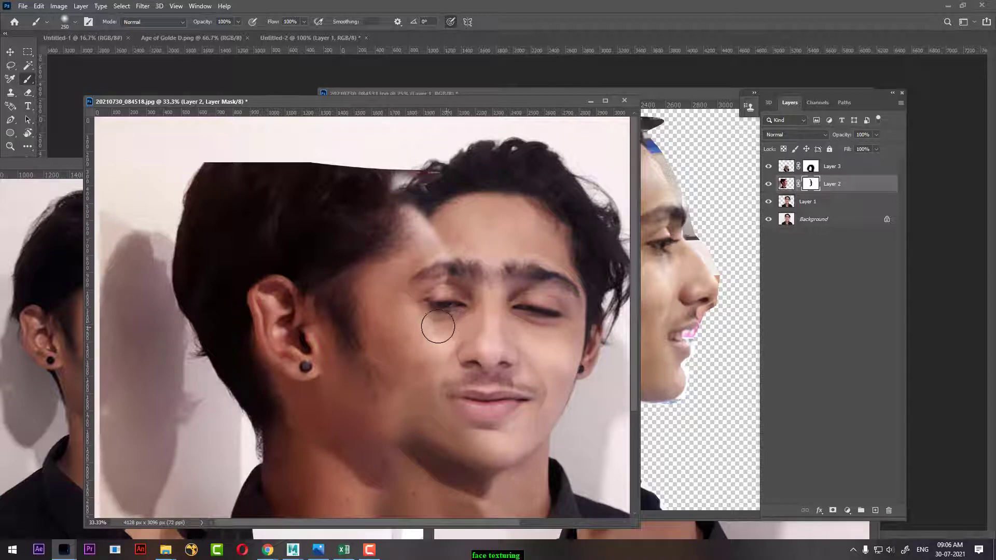
drag(437, 327, 451, 288)
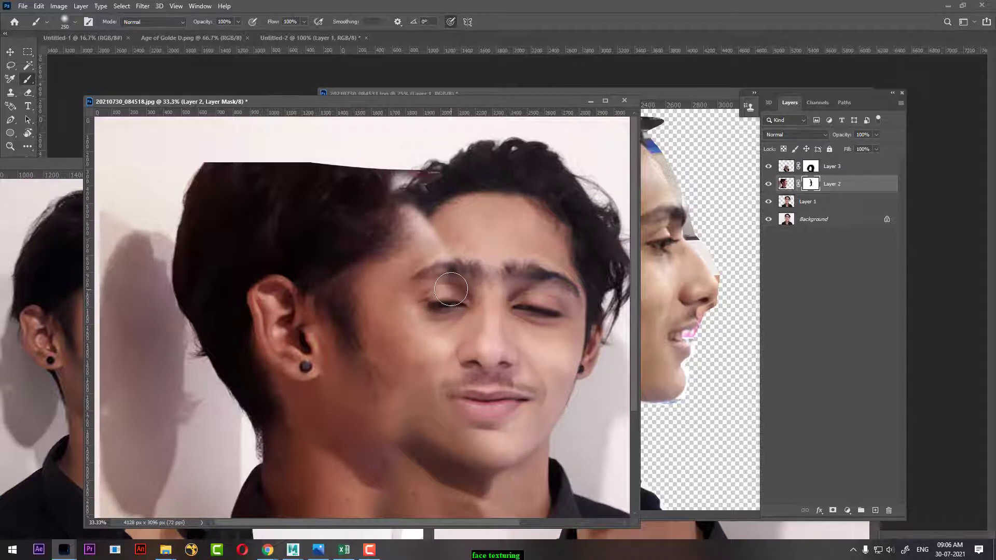
drag(451, 289, 454, 303)
Check the blend, pan down to the chin, and select Layer 3's mask.
click(768, 184)
drag(424, 383, 446, 256)
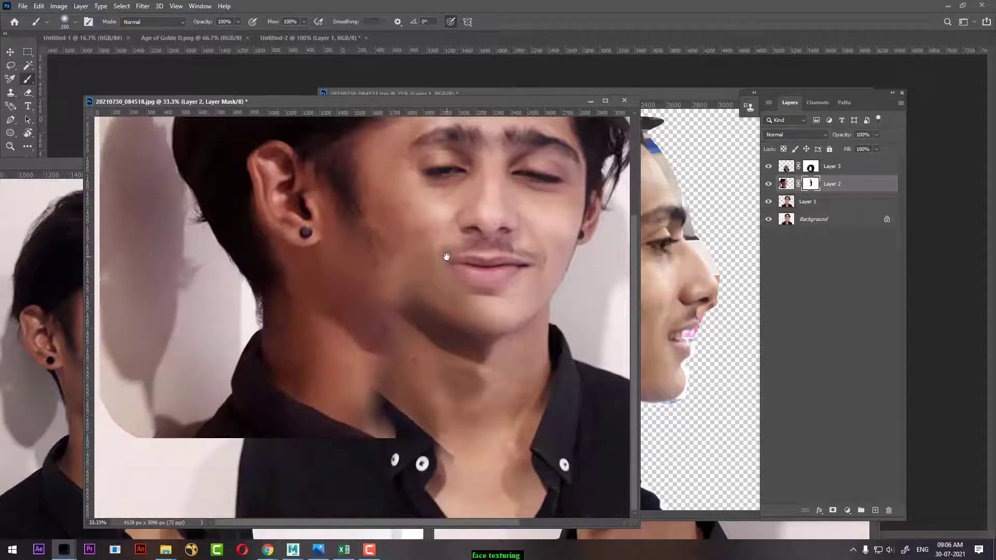
click(769, 166)
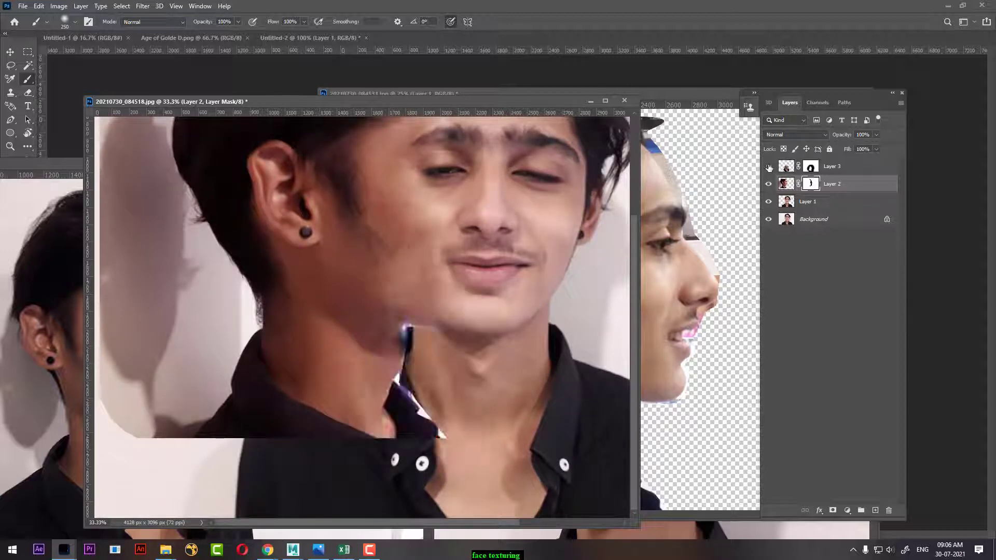
click(769, 167)
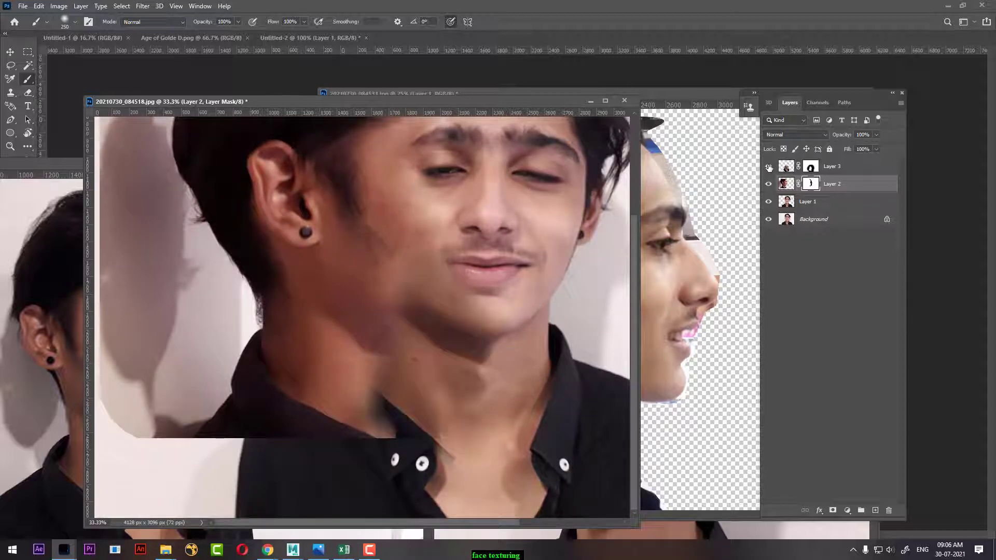
click(811, 167)
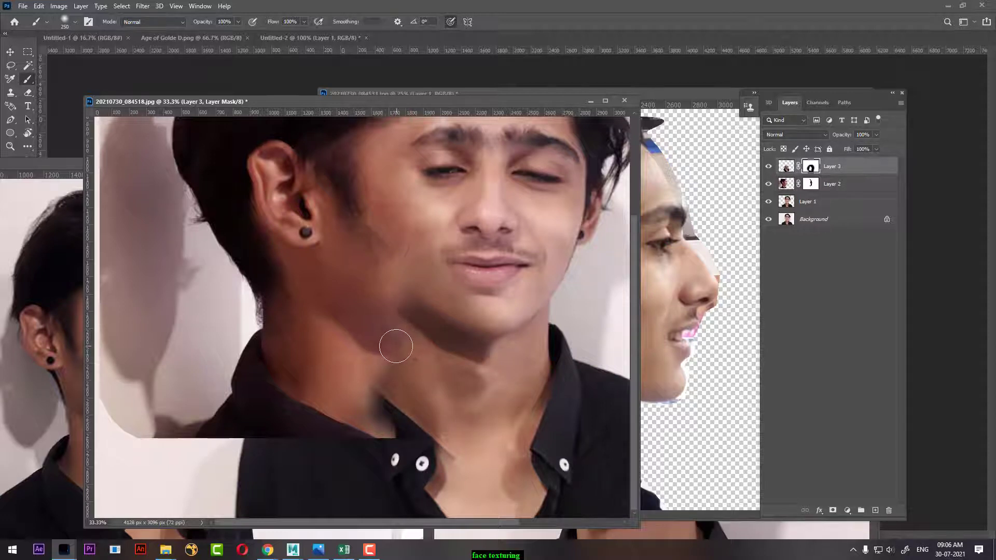
Smooth the neck's dark spot on Layer 3's mask and scale Layer 3 up to 113%.
key(ctrl)
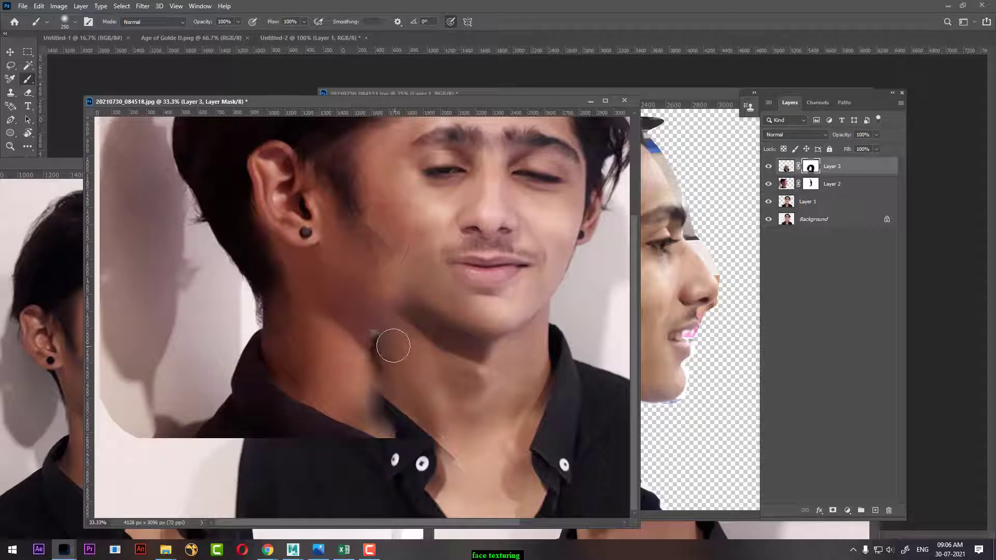
mouse_move(367, 332)
mouse_down()
mouse_move(358, 323)
mouse_move(371, 333)
mouse_move(349, 368)
mouse_up()
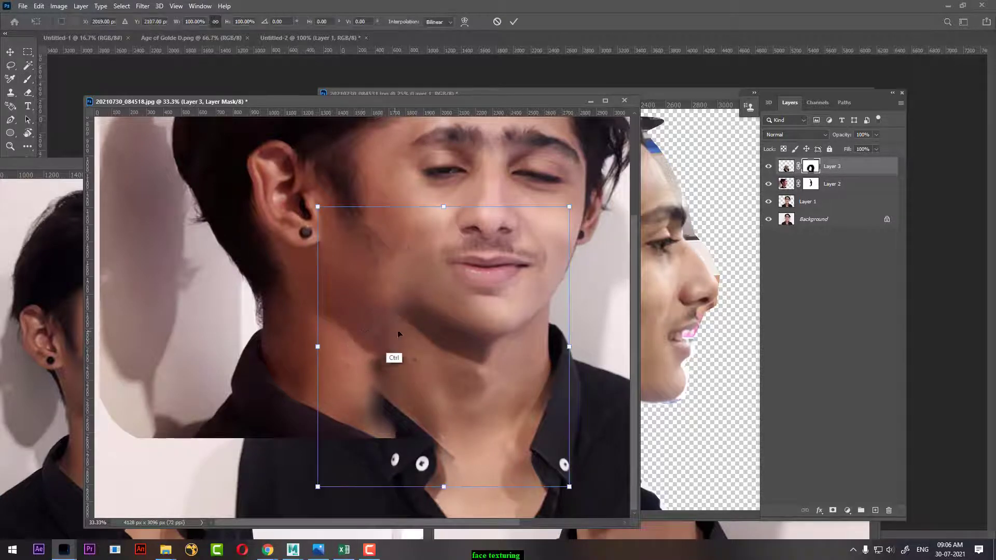
key(ctrl+t)
drag(226, 25, 284, 210)
key(Return)
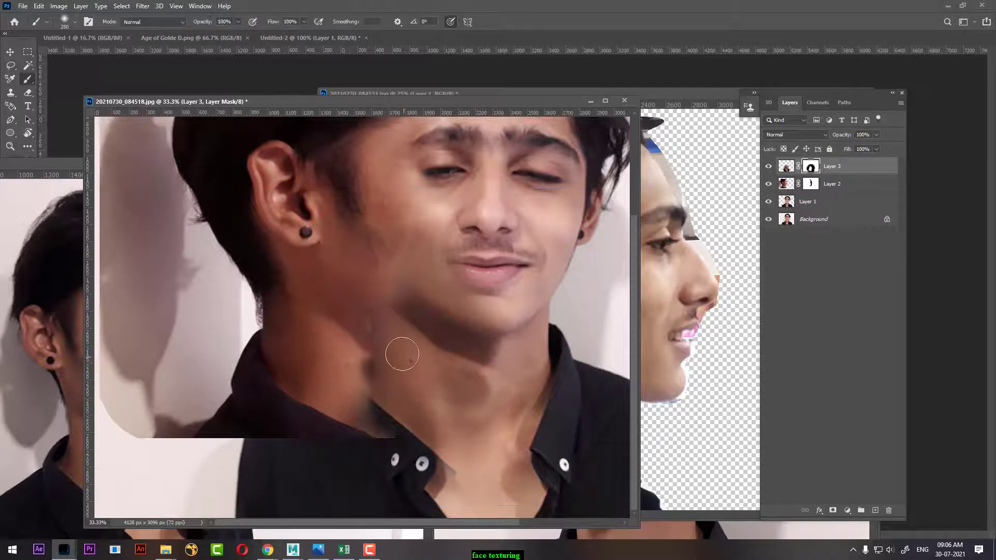
Paint Layer 3's mask down into the collar, compare layer visibility, and bring up crop handles.
mouse_move(363, 354)
mouse_down()
mouse_move(363, 411)
mouse_move(296, 446)
mouse_up()
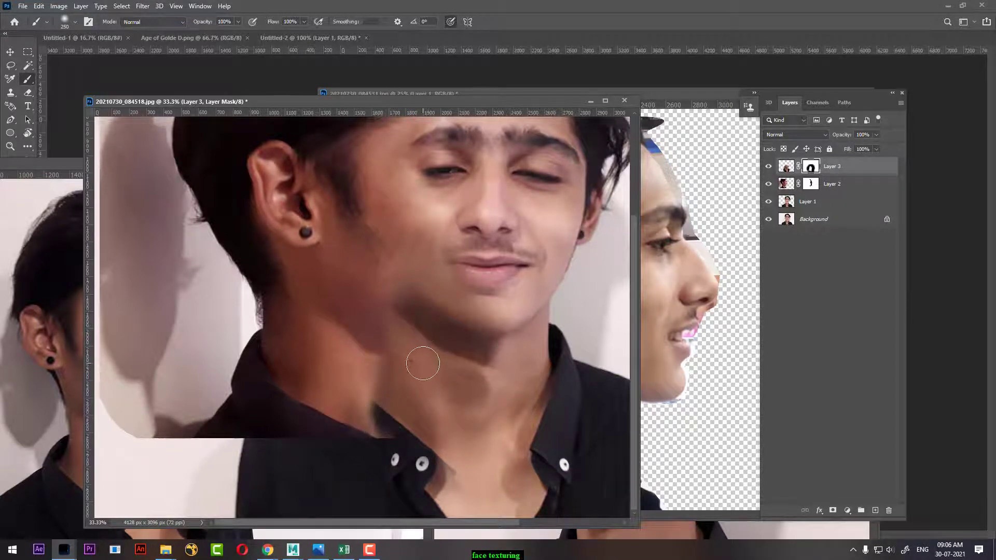
key(ctrl+minus)
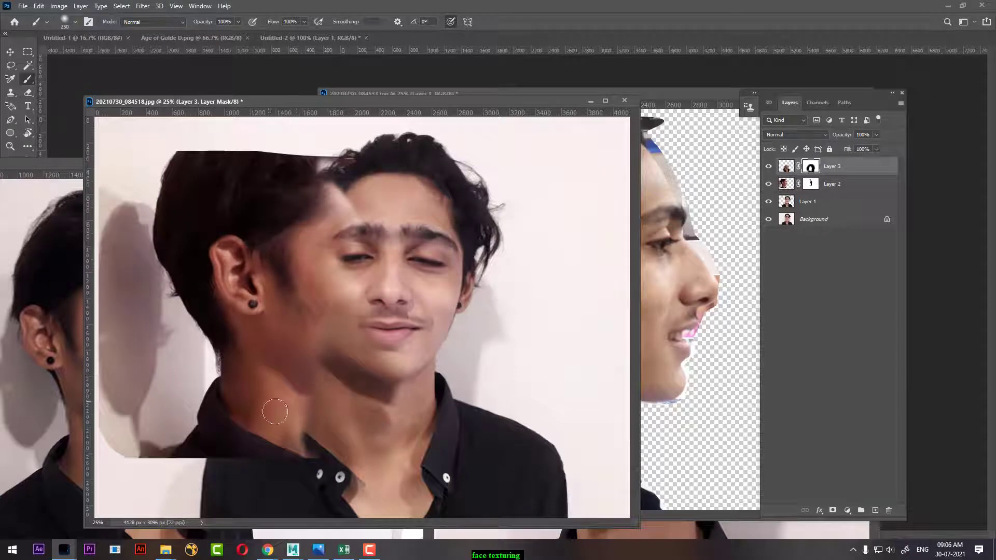
drag(276, 412, 310, 433)
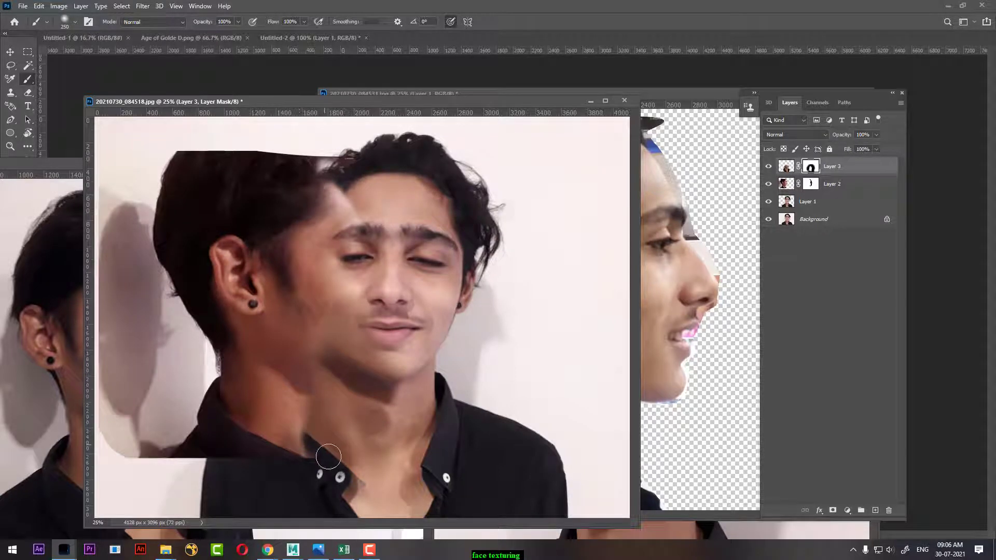
click(768, 185)
click(768, 165)
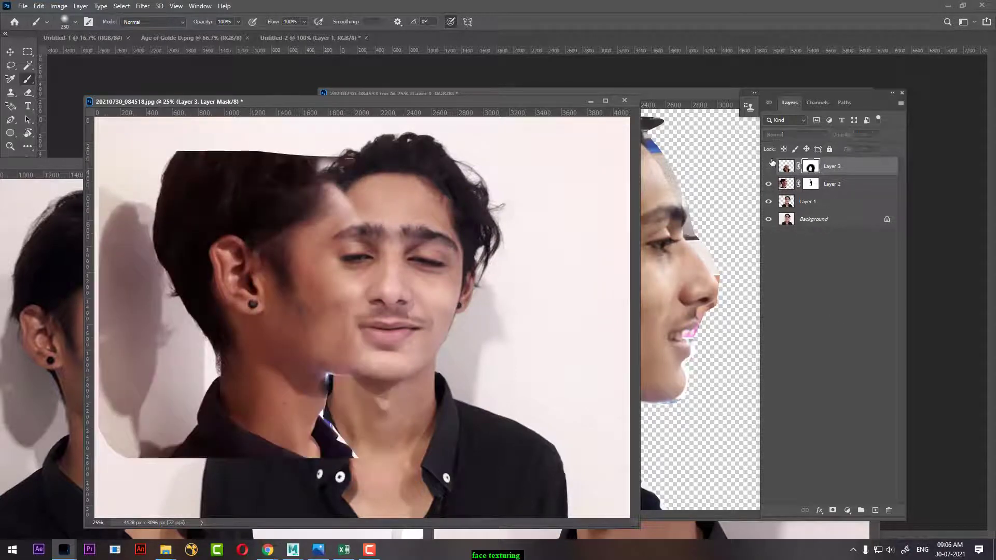
click(769, 165)
click(771, 164)
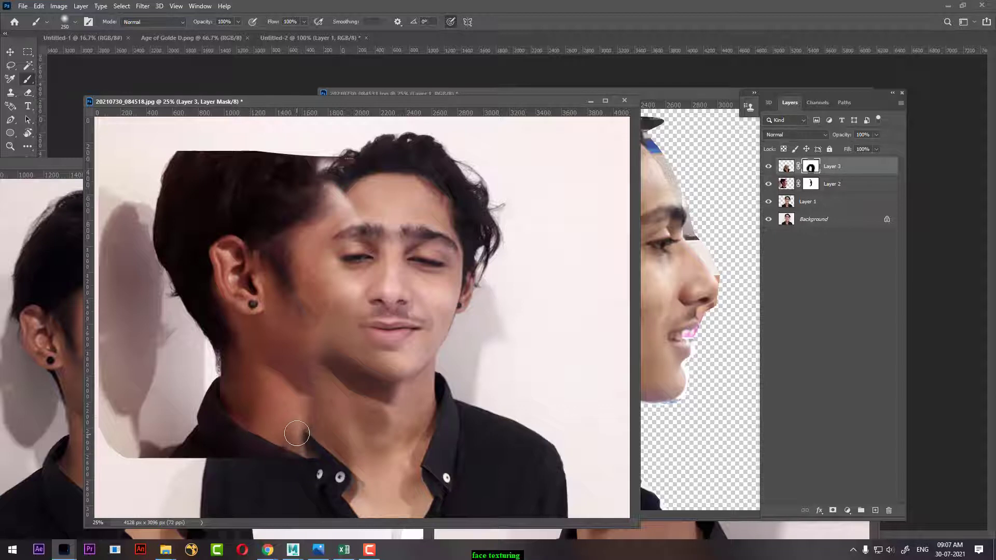
key(c)
key(ctrl+minus)
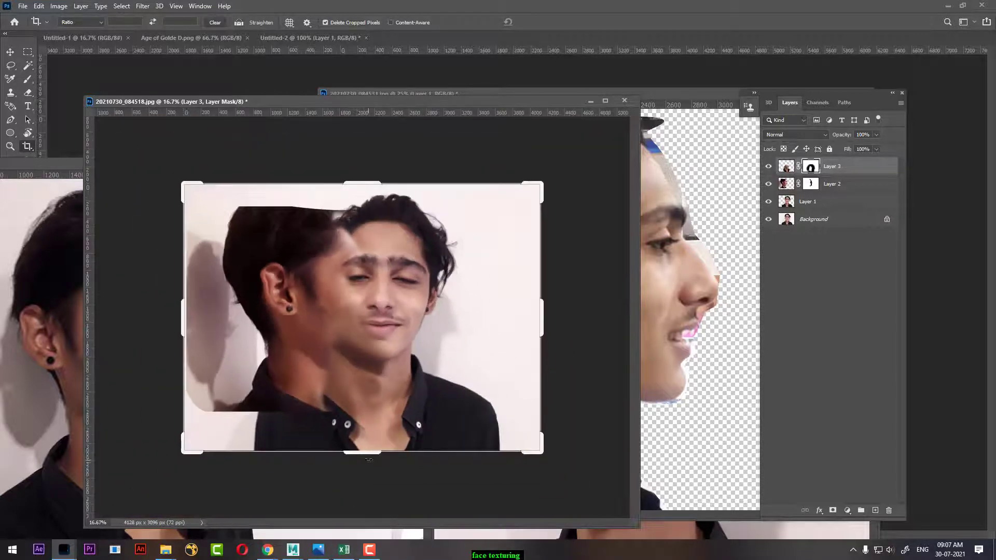
Trim the bottom edge and commit the crop to 4128 × 2377 px.
drag(369, 454, 378, 424)
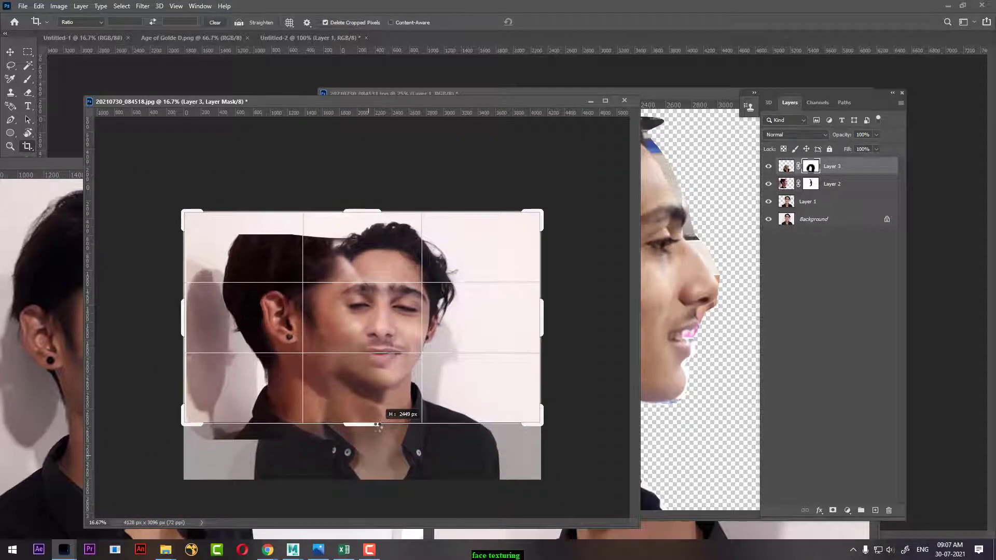
drag(378, 424, 379, 425)
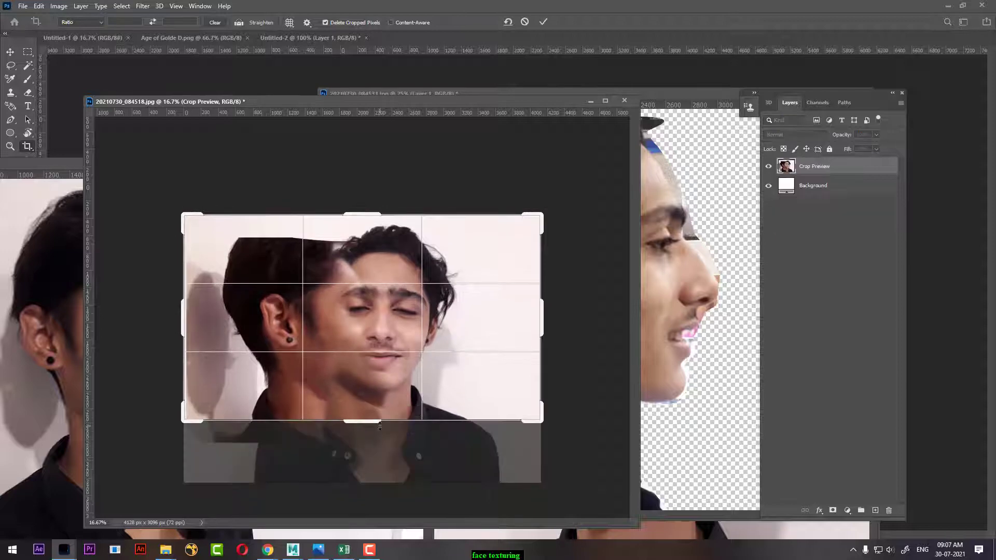
key(Return)
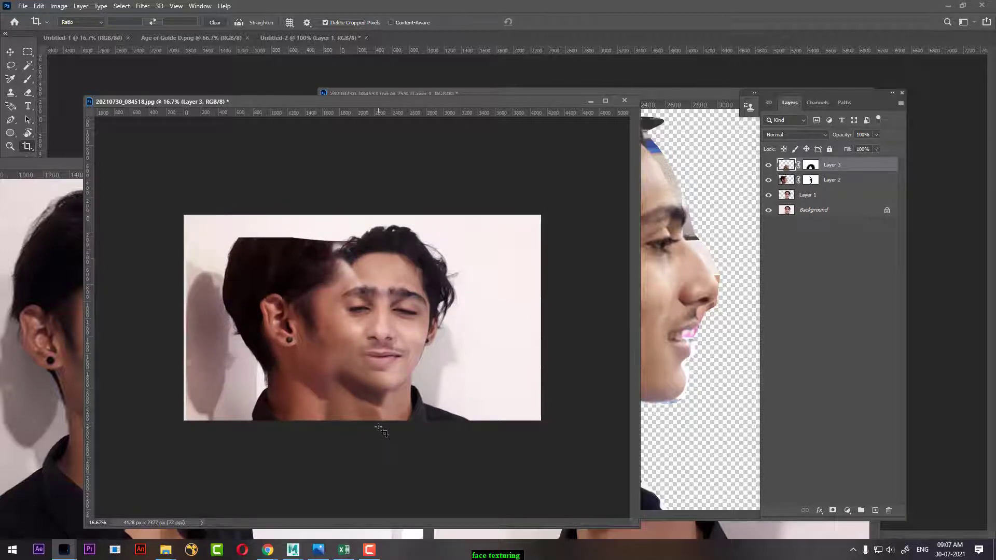
scroll(391, 437, up, 1)
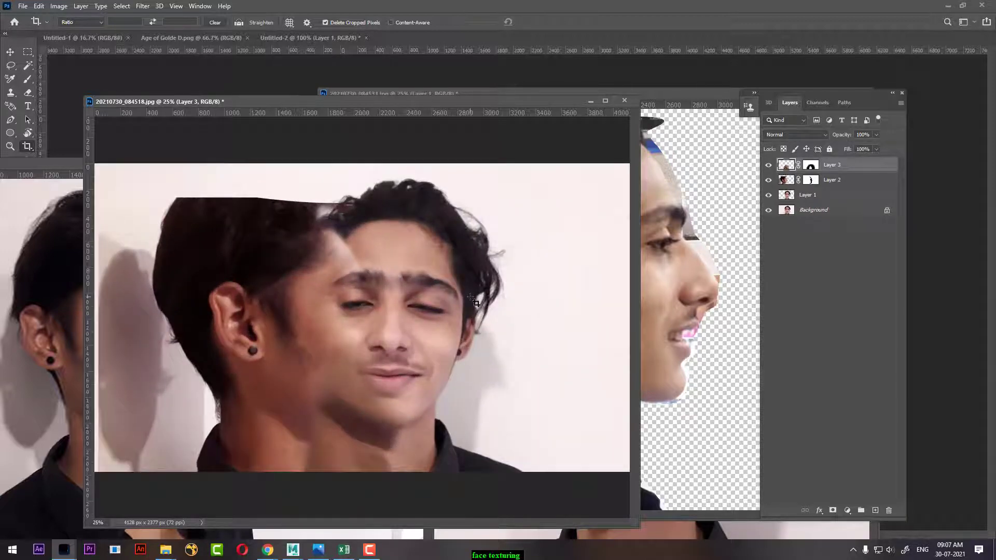
scroll(363, 318, up, 1)
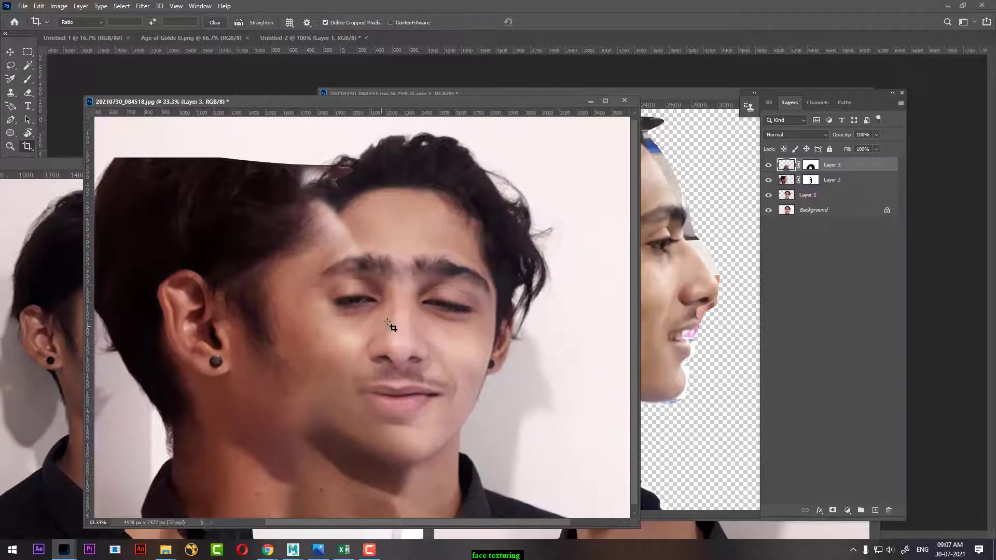
scroll(389, 322, down, 1)
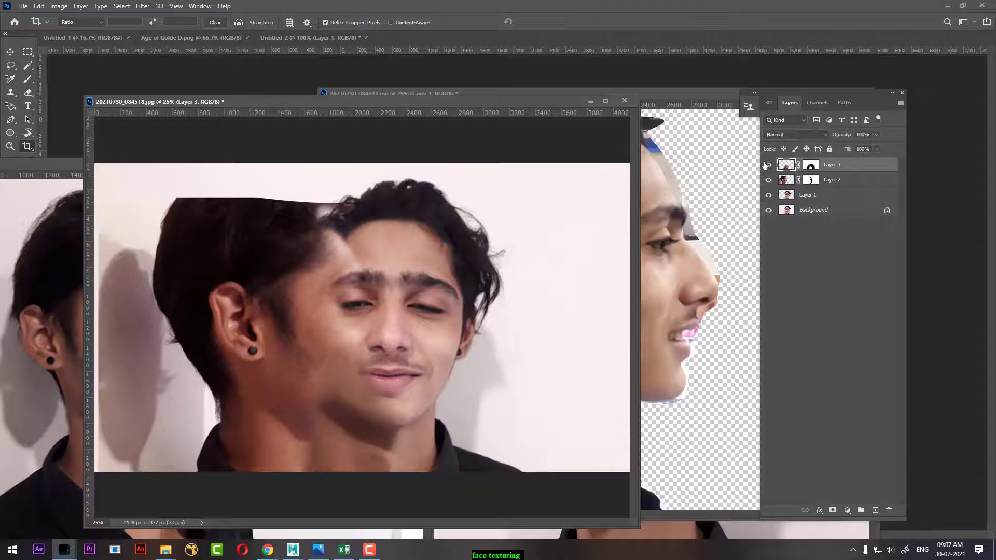
Compare with Layers 2 and 3 hidden, then select Layer 2's mask.
click(768, 180)
click(768, 165)
click(768, 181)
click(768, 181)
click(810, 180)
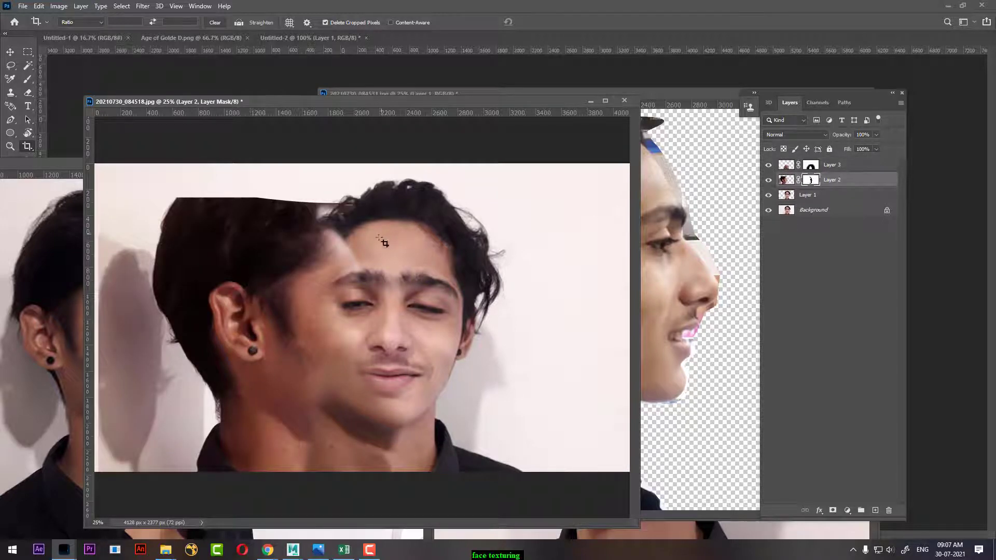
At 50% zoom, paint Layer 2's mask to restore dark hair at the forehead hairline.
key(ctrl+plus)
key(ctrl+plus)
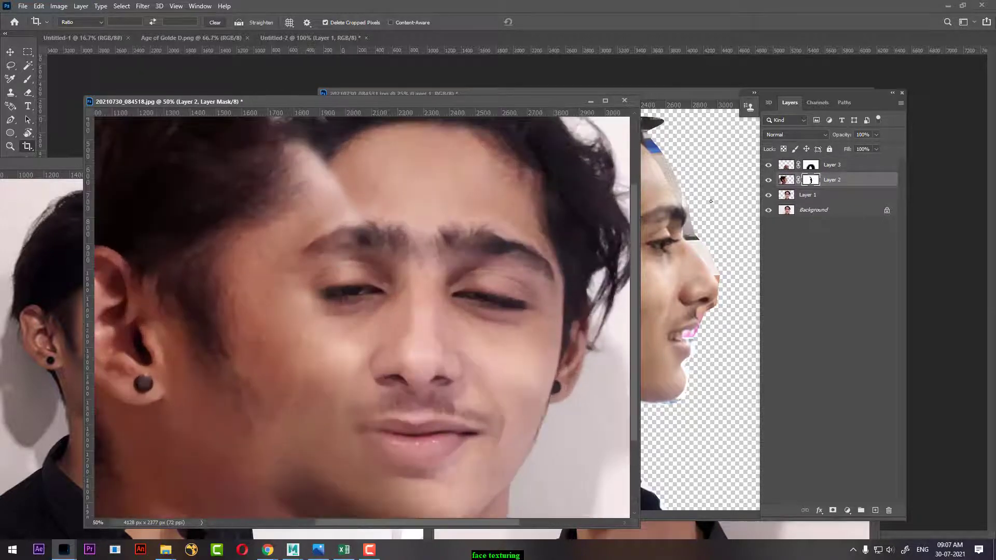
key(b)
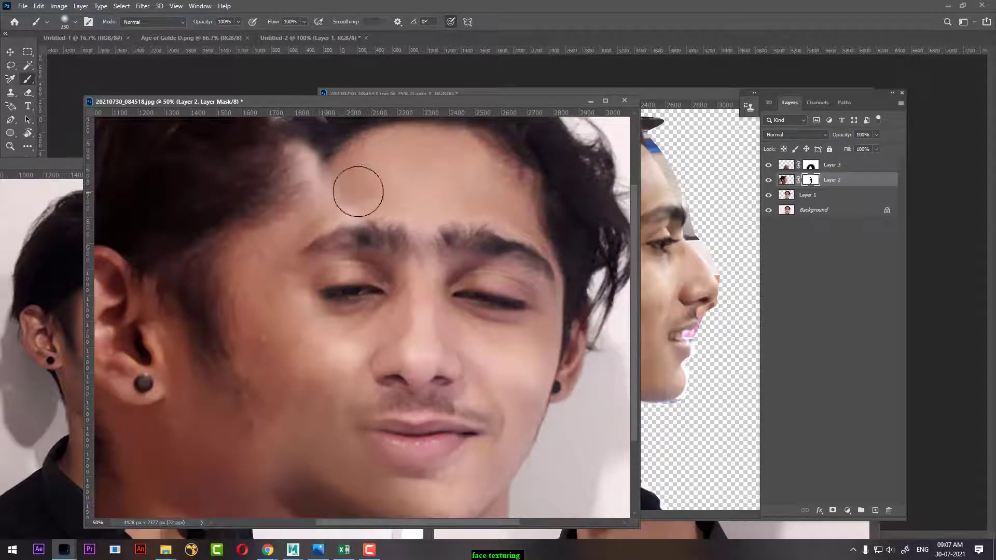
mouse_move(316, 162)
mouse_down()
mouse_move(333, 151)
mouse_move(304, 145)
mouse_move(322, 149)
mouse_move(281, 182)
mouse_move(278, 167)
mouse_move(327, 138)
mouse_move(276, 163)
mouse_move(278, 195)
mouse_move(300, 133)
mouse_move(308, 144)
mouse_move(299, 185)
mouse_up()
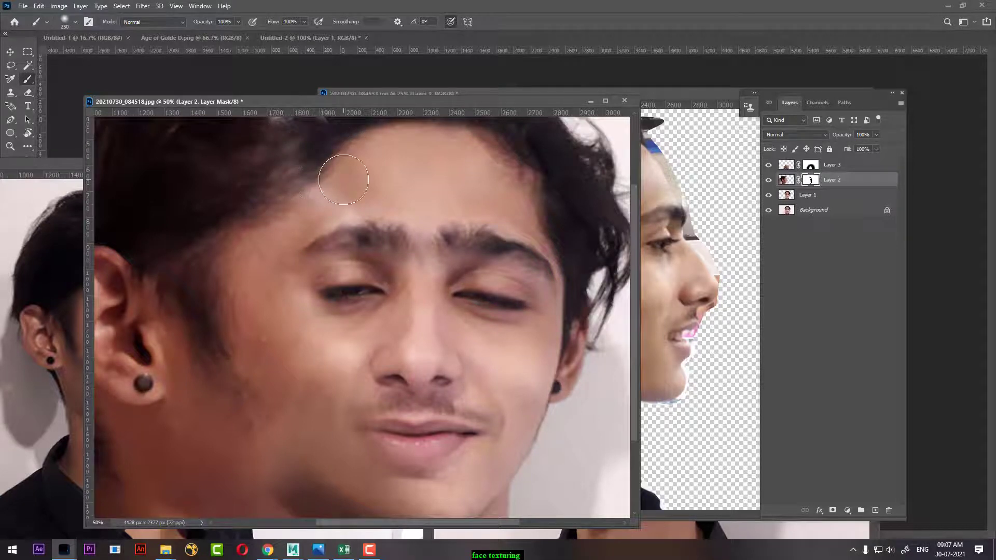
Zoom out to the whole image and select Layers 1 through 3 together.
key(ctrl+minus)
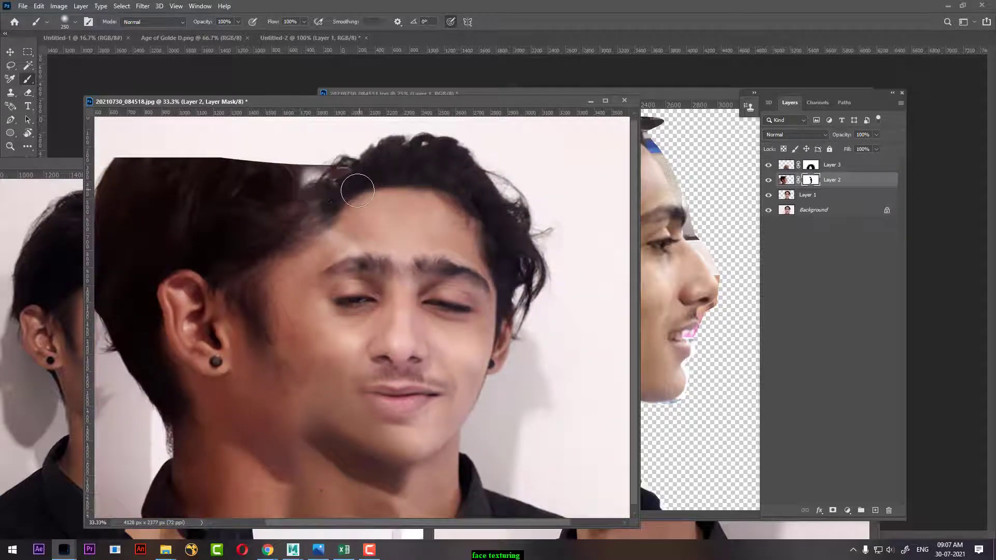
key(ctrl+minus)
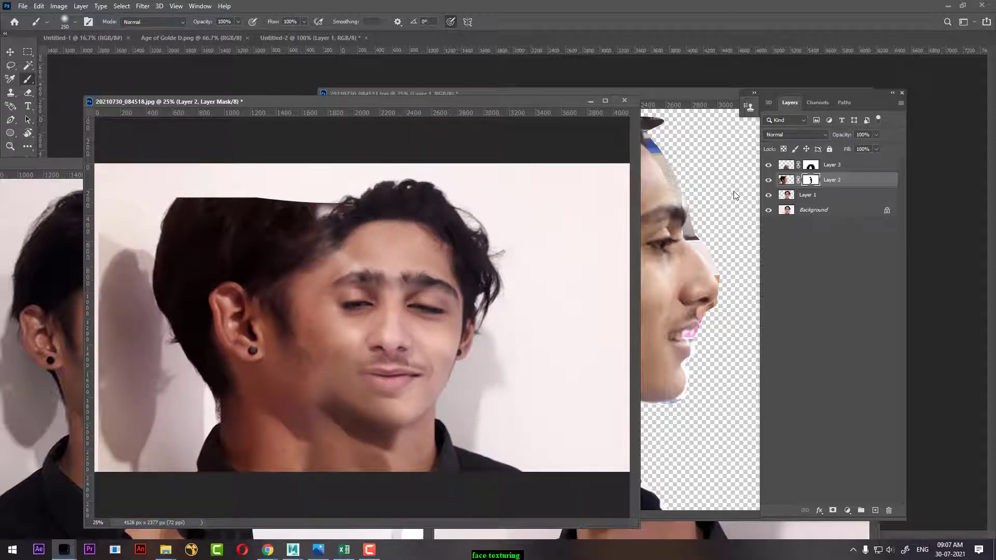
click(825, 196)
shift+click(841, 180)
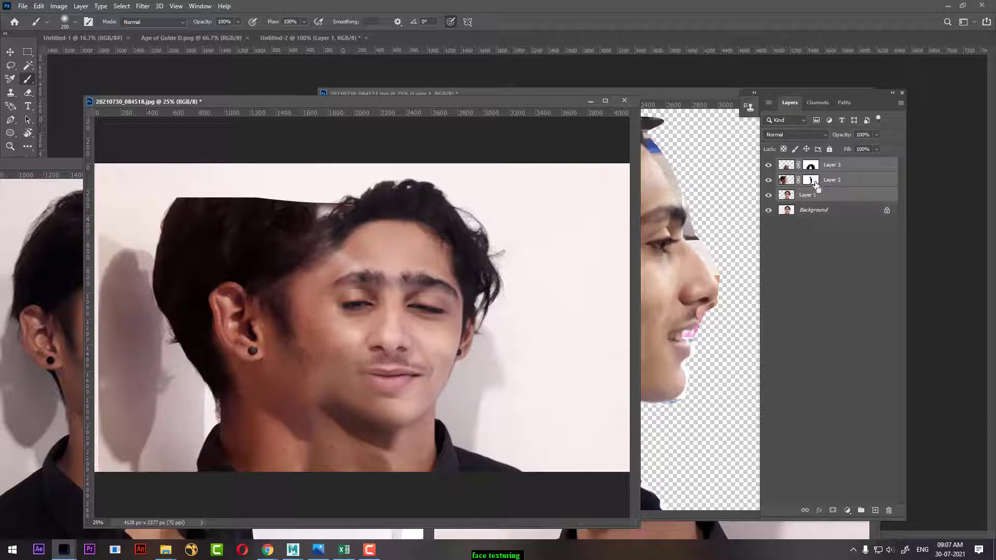
Stamp a merged copy as Layer 4 and copy its left half onto Layer 5.
key(ctrl+shift+alt+e)
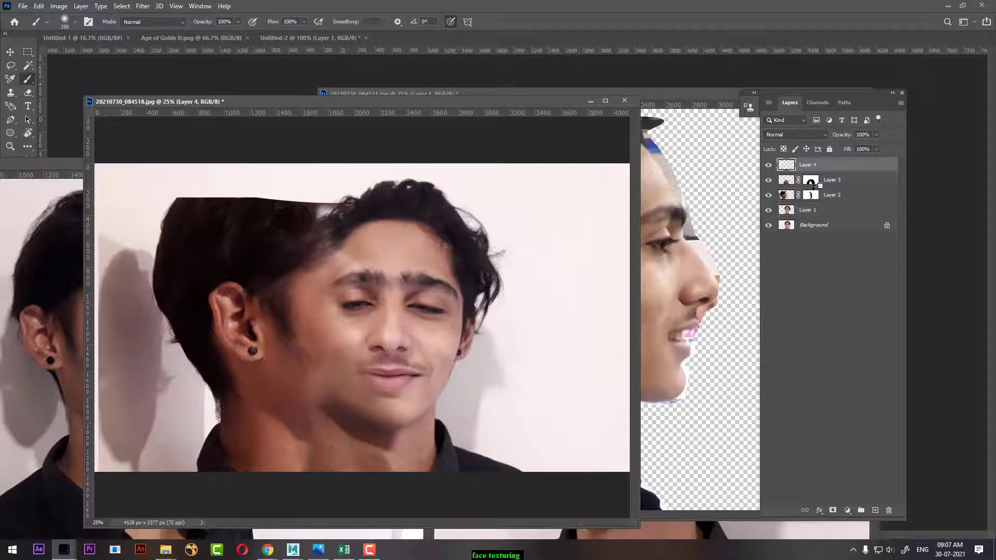
key(ctrl+minus)
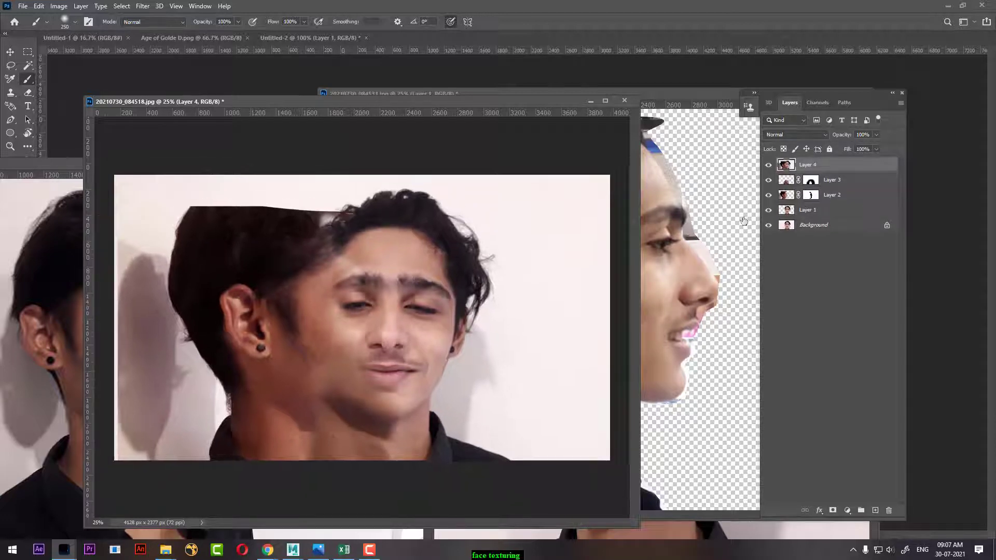
key(m)
drag(162, 174, 379, 527)
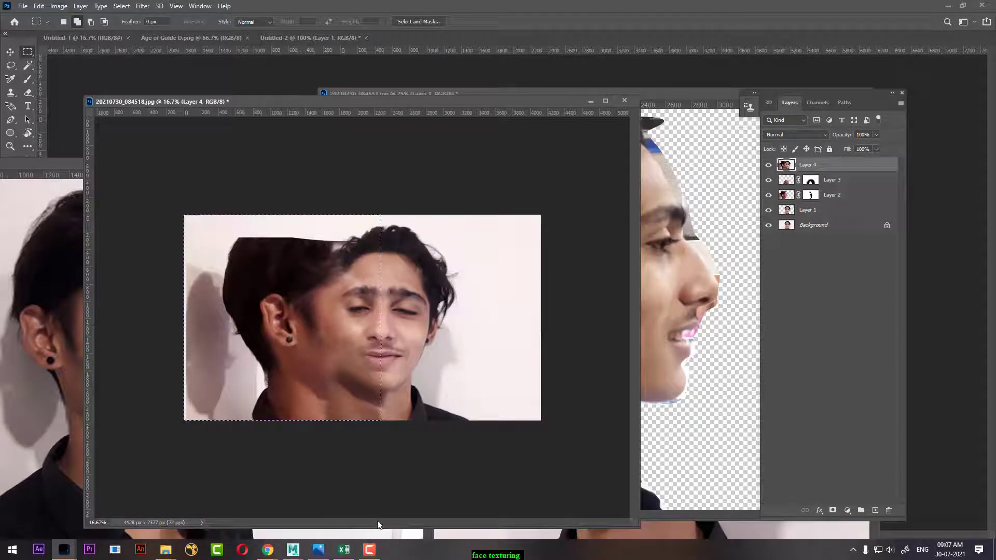
key(ctrl+j)
Flip Layer 5 horizontally and position it over the face's right side.
key(ctrl+t)
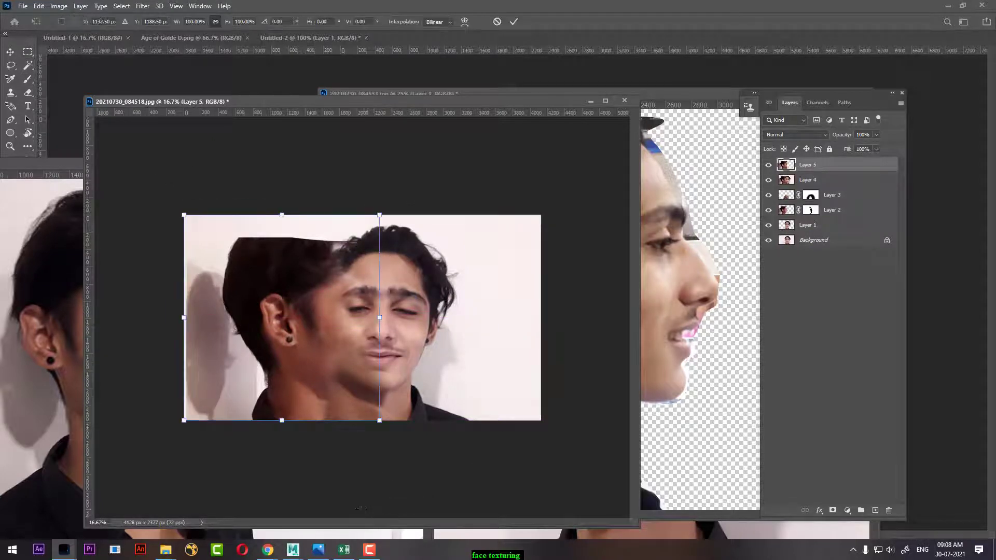
right_click(285, 332)
click(332, 503)
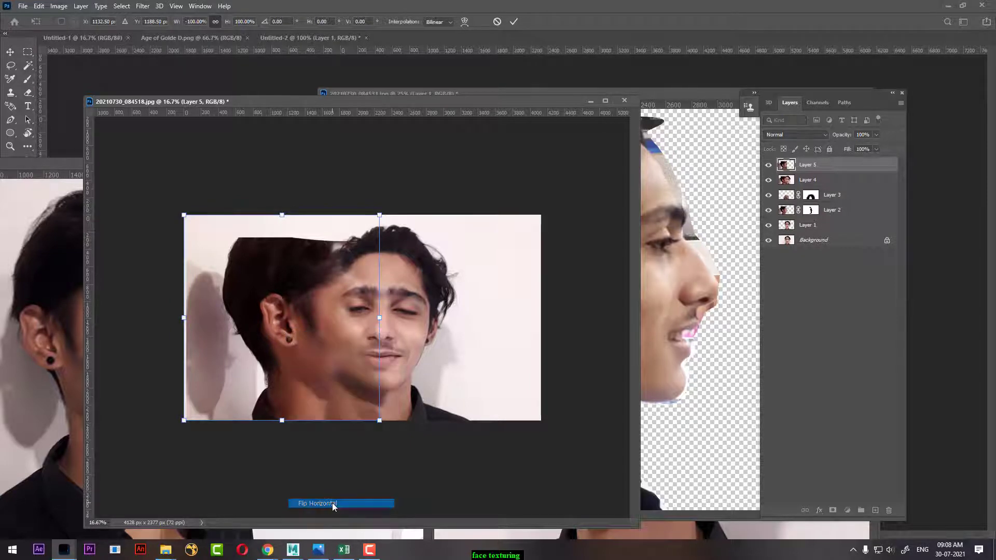
drag(287, 331, 489, 326)
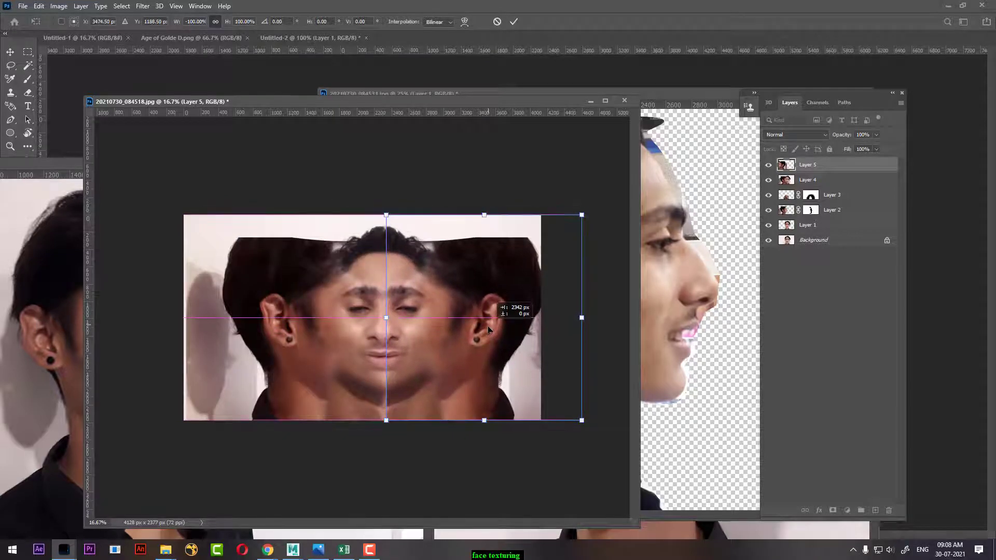
key(ctrl+plus)
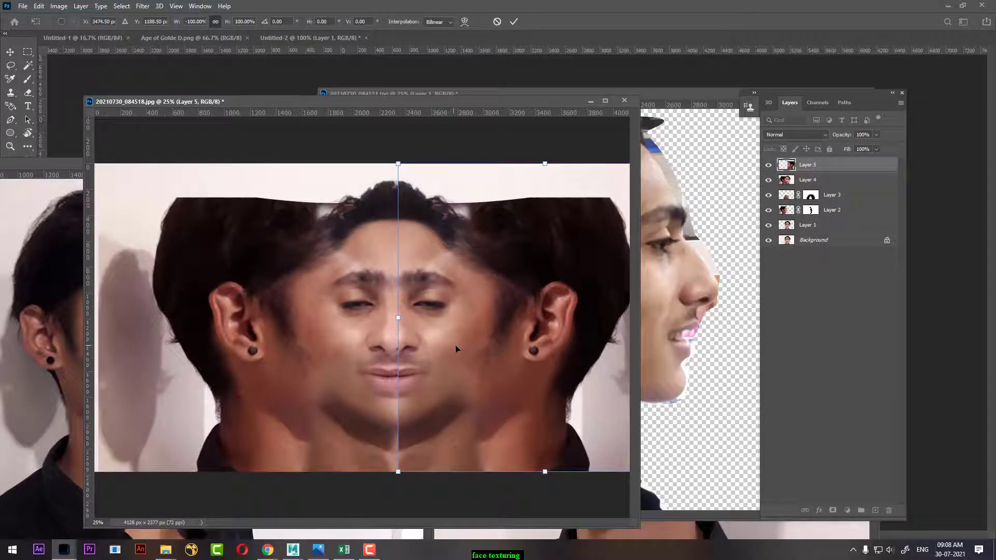
drag(478, 367, 475, 364)
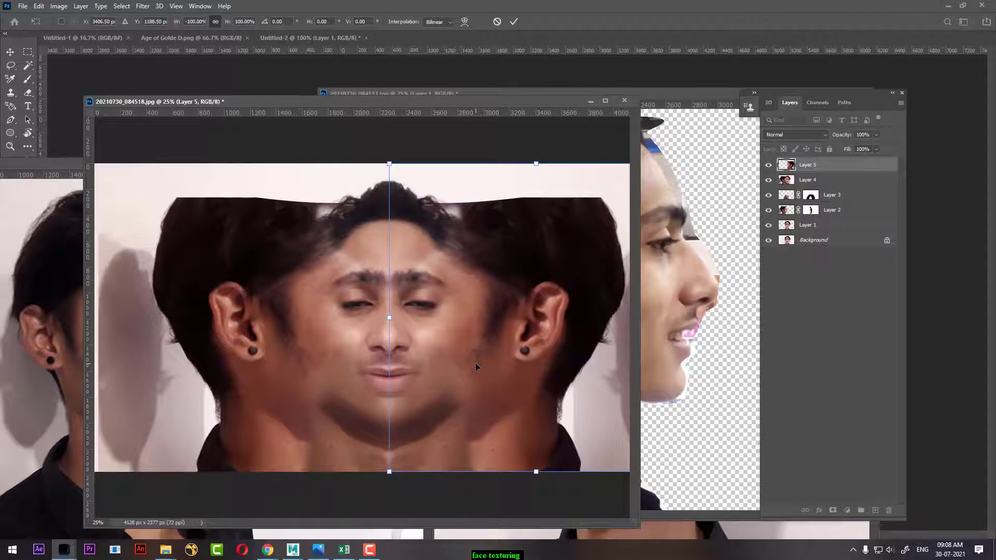
key(Return)
Nudge Layer 5 with arrow keys and dragging to line up with the face centre.
key(v)
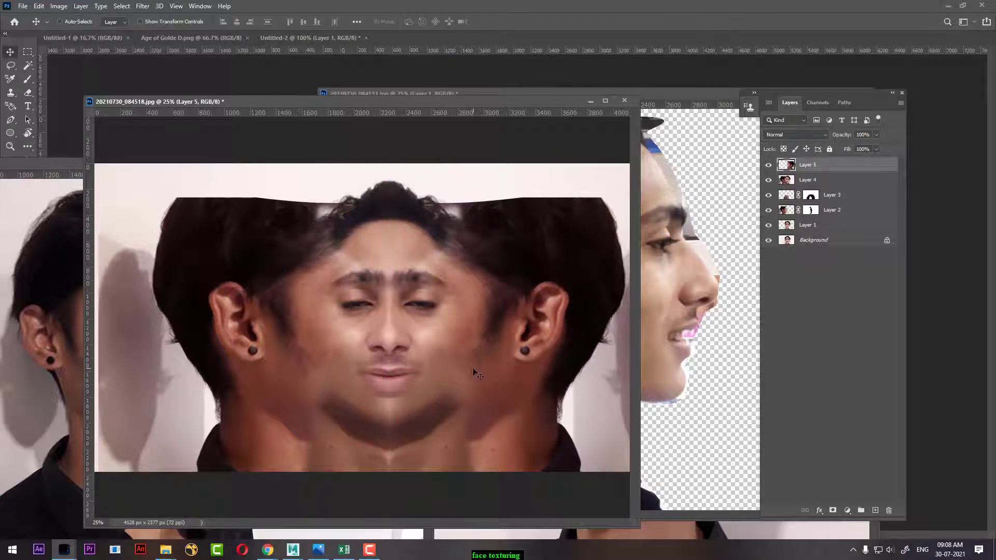
key(Left)
key(Left)
key(Left)
key(Left)
key(Left)
key(Left)
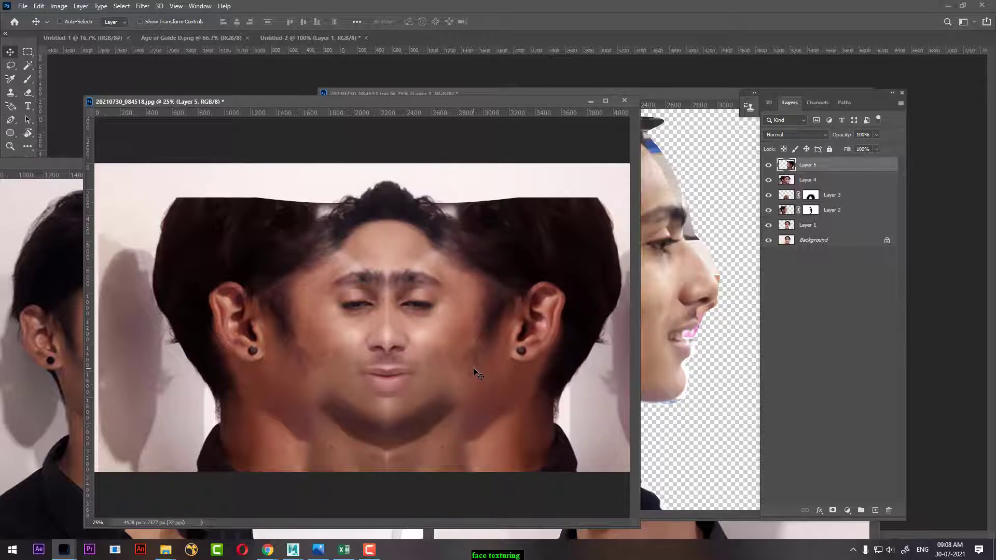
key(shift+Right)
key(shift+Right)
key(shift+Right)
key(shift+Right)
key(shift+Right)
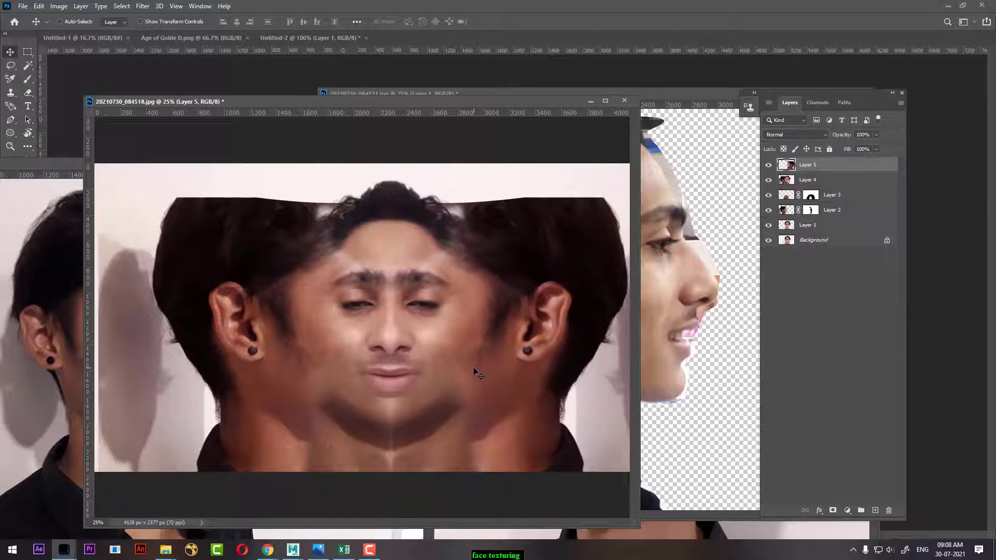
key(shift+Left)
key(shift+Left)
key(shift+Left)
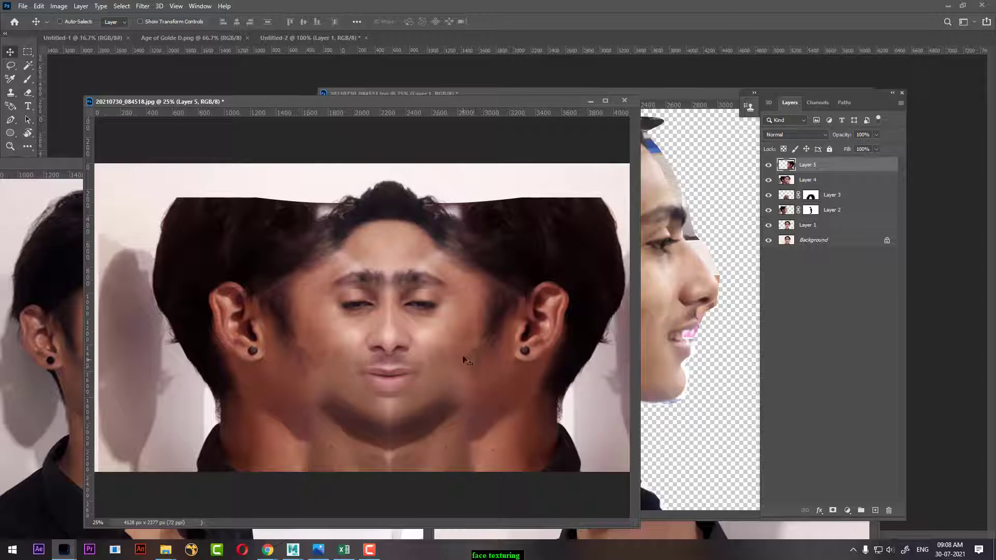
drag(455, 378, 436, 392)
Toggle Layer 5 at 50% zoom to compare the mirror with the original face.
key(ctrl+plus)
key(ctrl+plus)
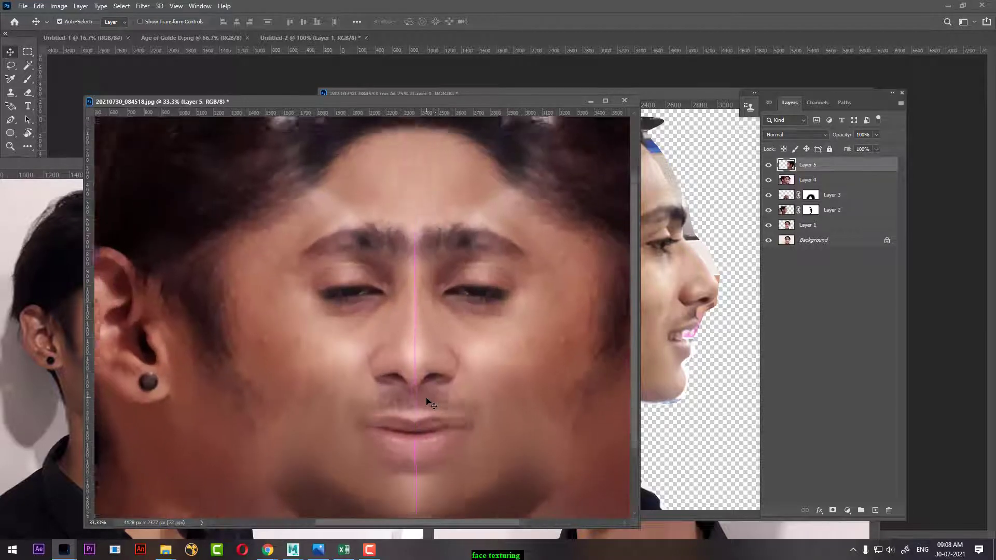
click(768, 165)
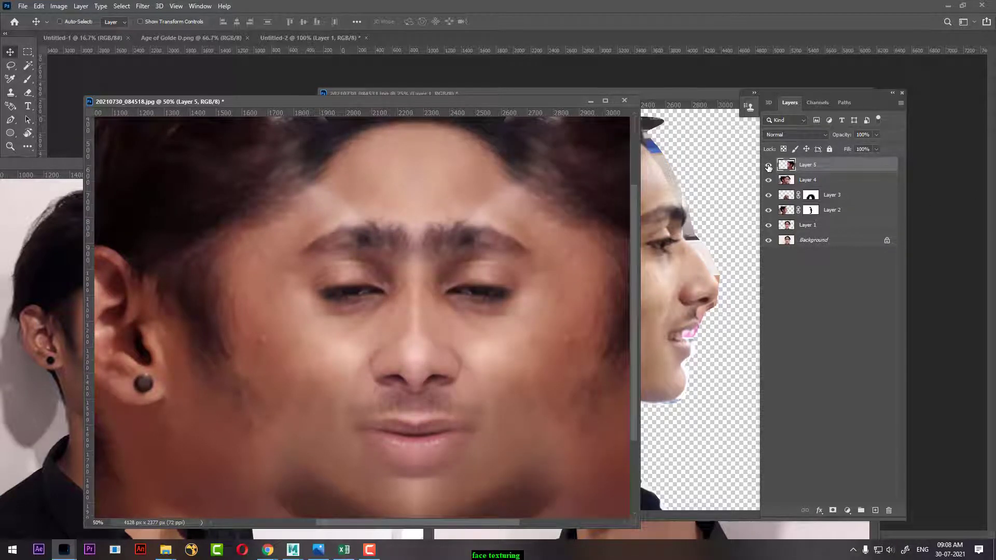
click(768, 165)
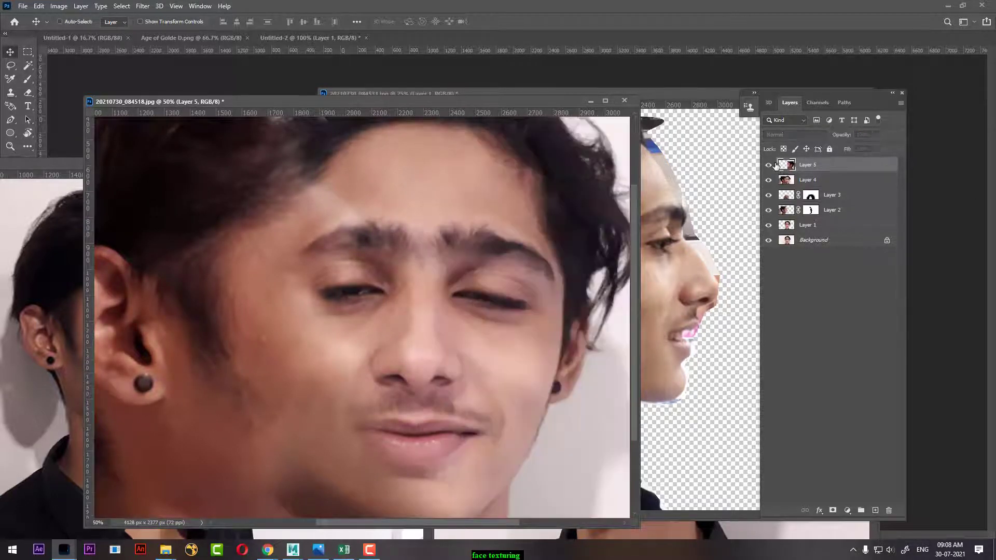
click(768, 164)
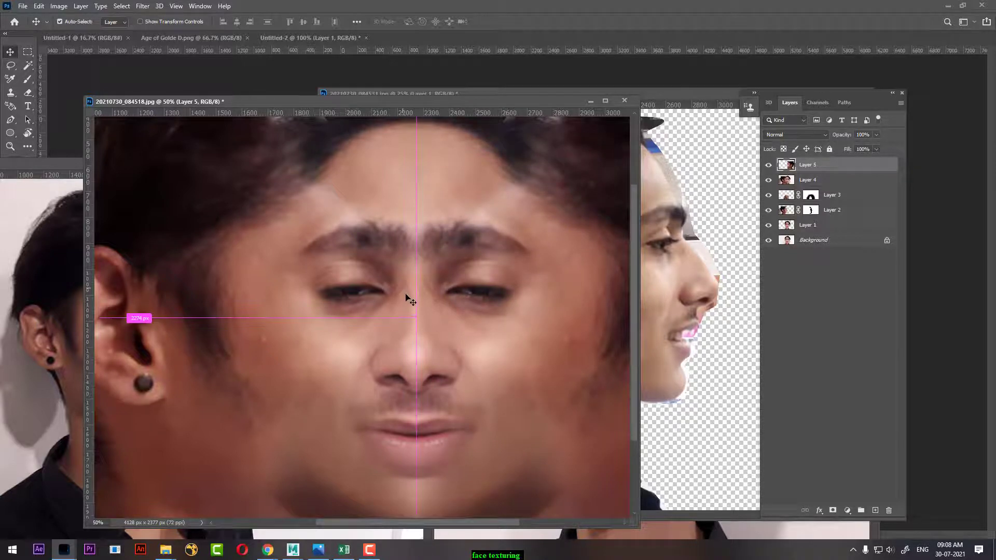
key(ctrl+minus)
key(ctrl+minus)
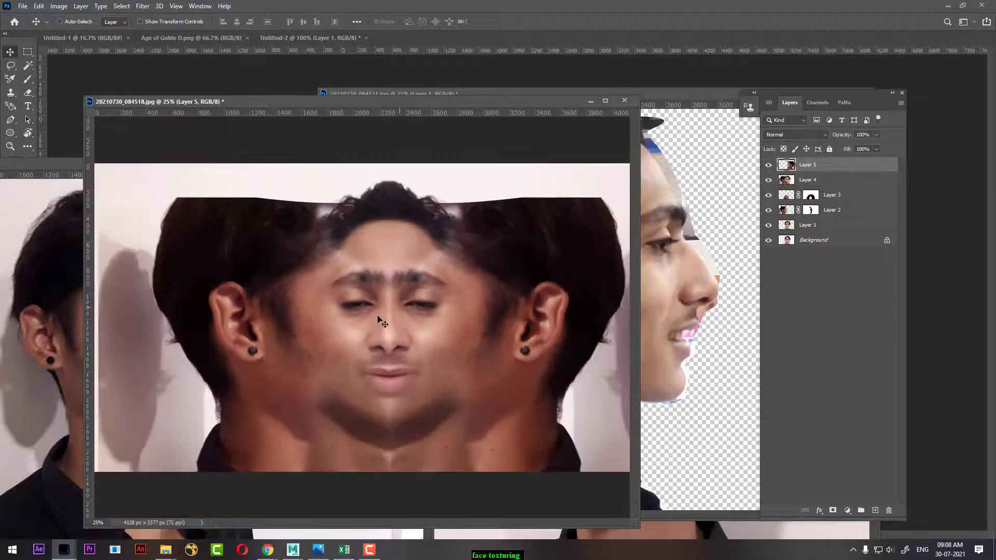
key(b)
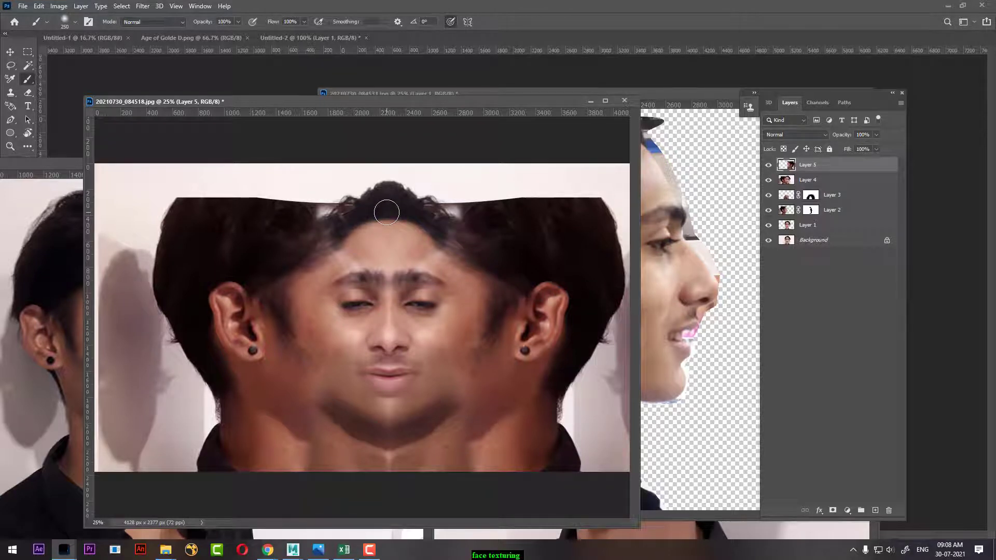
Reduce the brush size to 125 and undo a stray dab on the hairline.
key(bracketleft)
key(bracketleft)
key(bracketleft)
click(386, 214)
key(ctrl+z)
Add a mask to Layer 5, paint along the centre seam, and compare with it hidden.
click(832, 510)
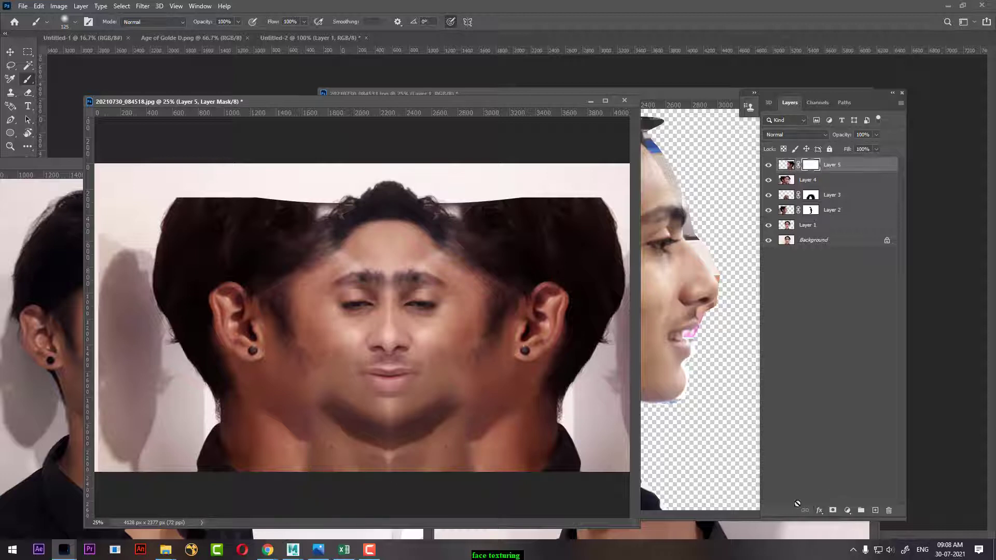
click(386, 216)
shift+click(389, 469)
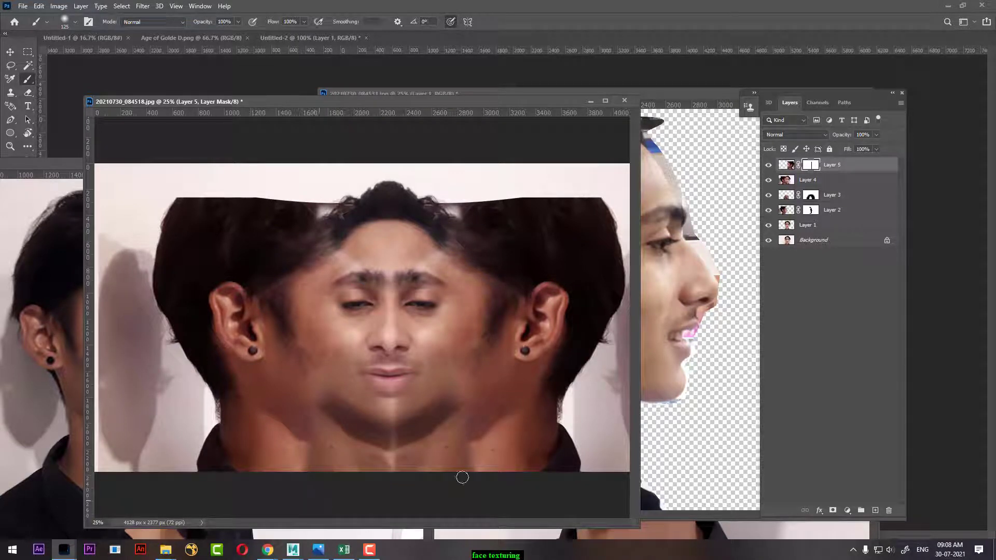
click(767, 166)
key(ctrl+minus)
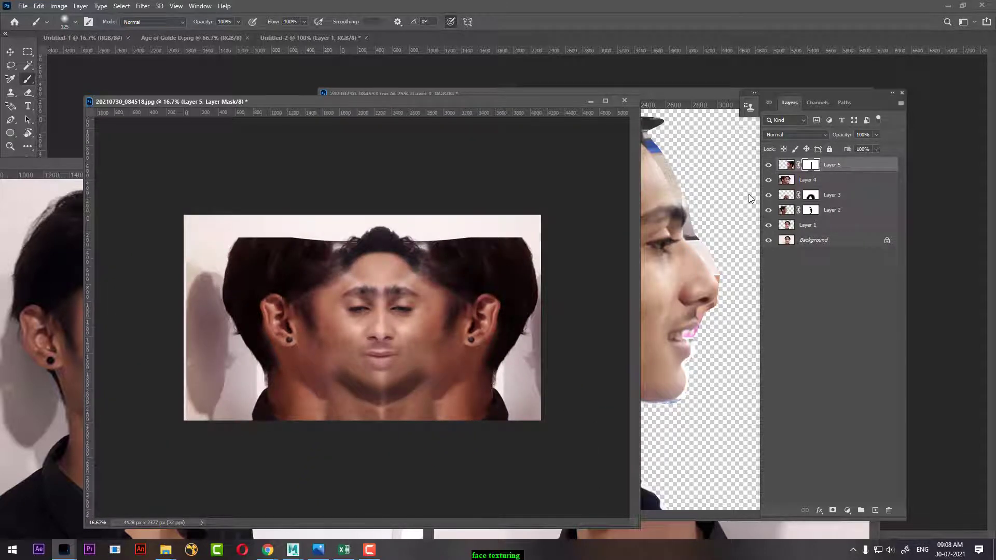
Bring the face photo document forward and select Layers 5 and 4 together.
click(369, 549)
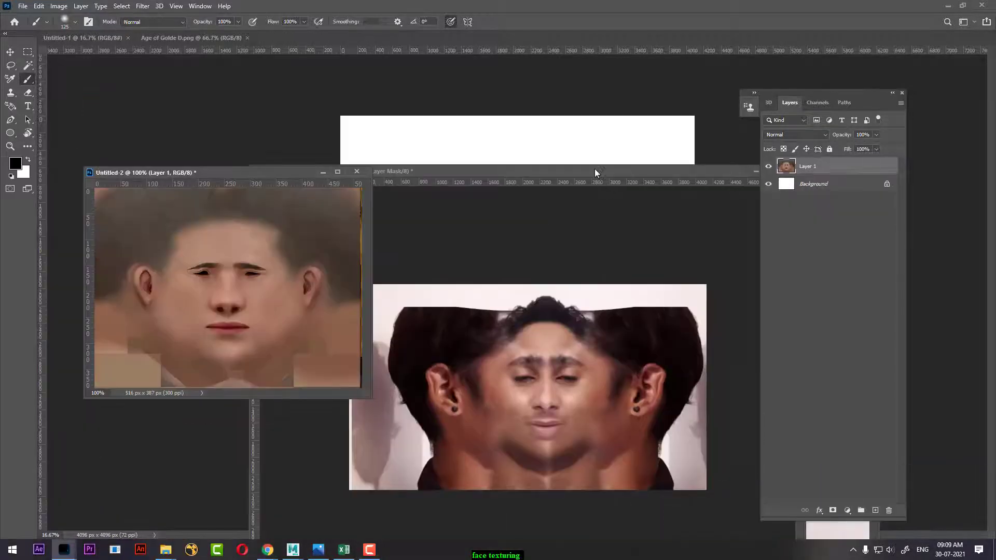
click(594, 171)
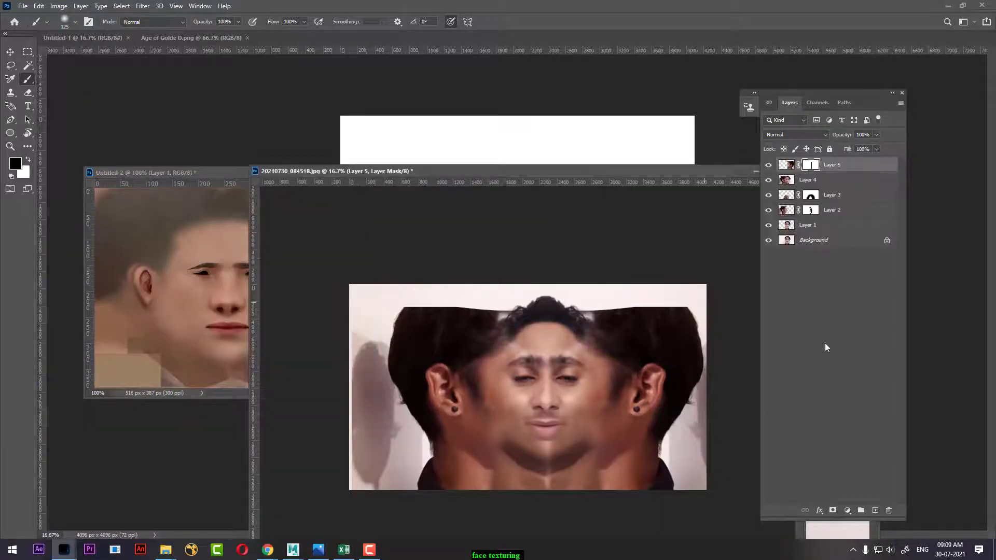
shift+click(835, 181)
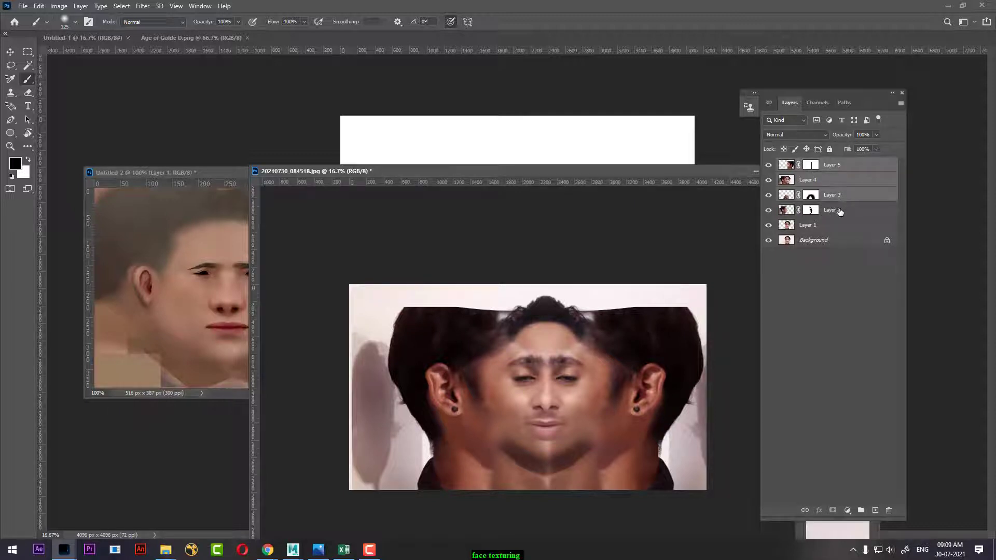
shift+click(840, 210)
click(836, 166)
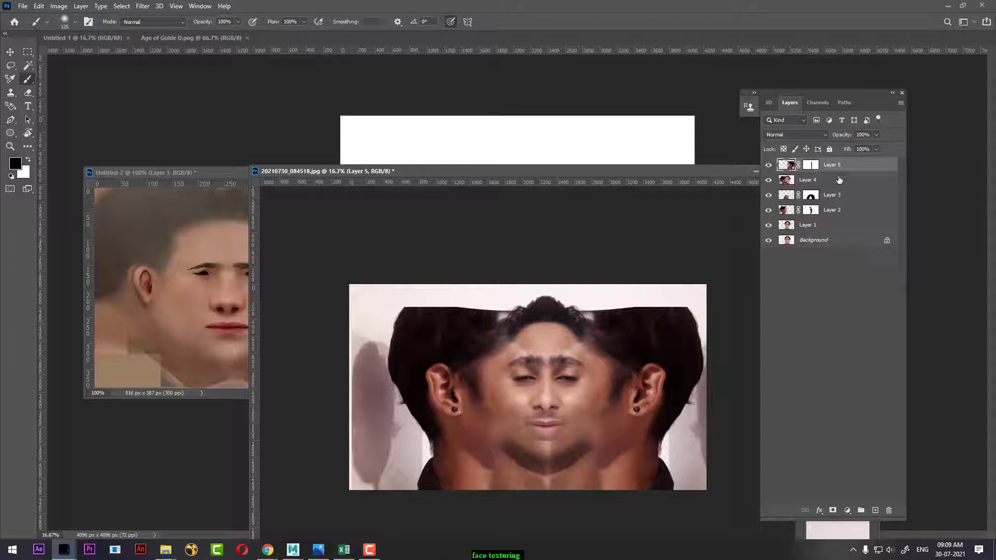
shift+click(838, 181)
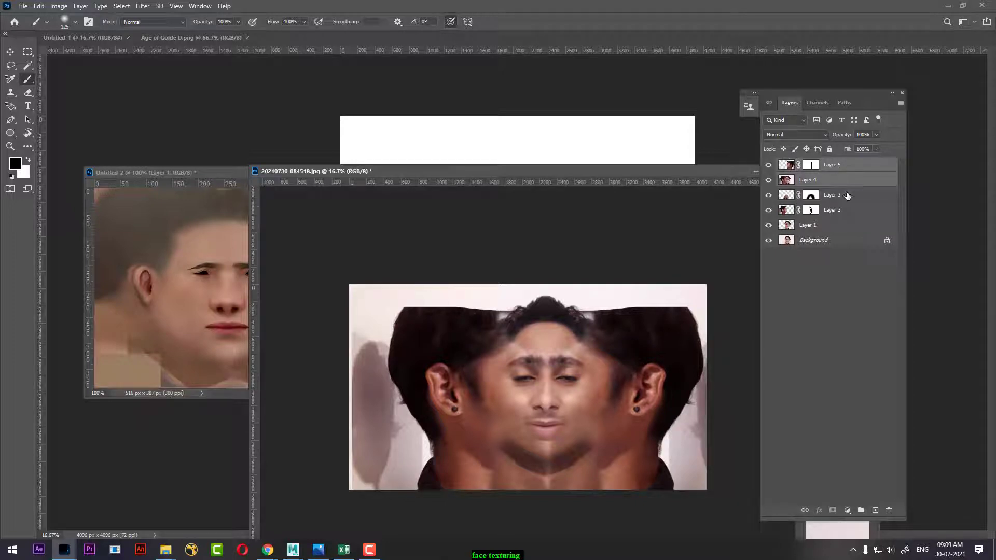
Group Layers 5 and 4 into Group 1, dismissing the error and system notification.
key(ctrl+g)
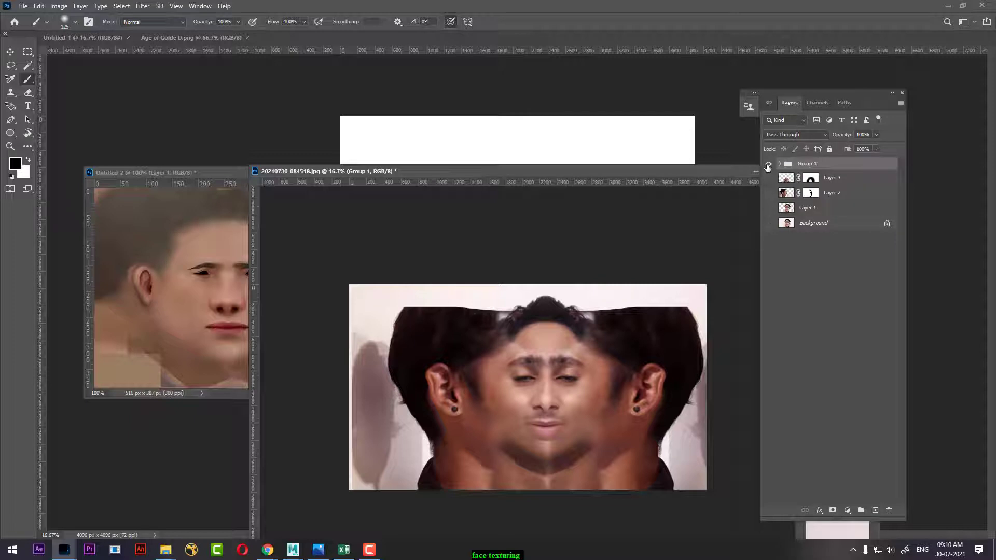
click(514, 340)
click(489, 212)
key(v)
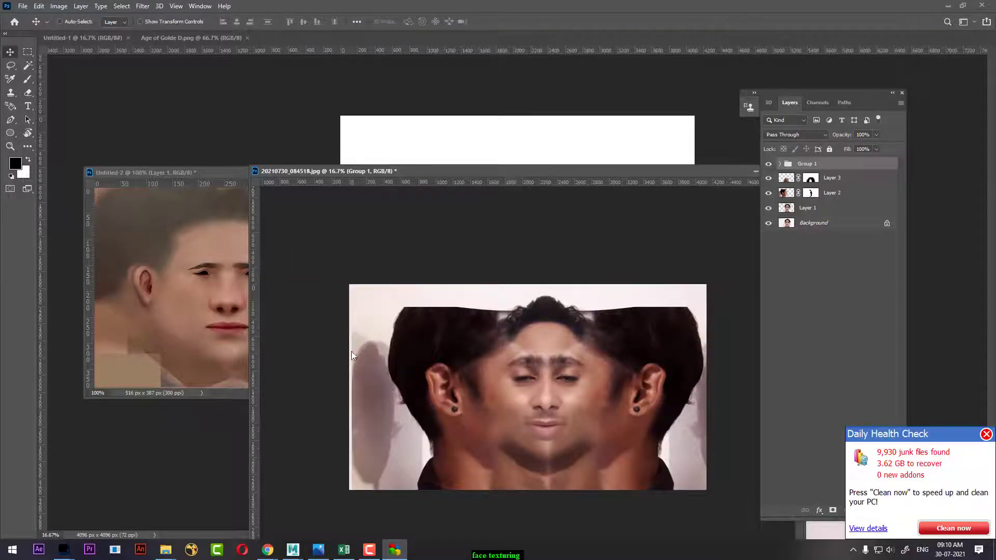
click(985, 434)
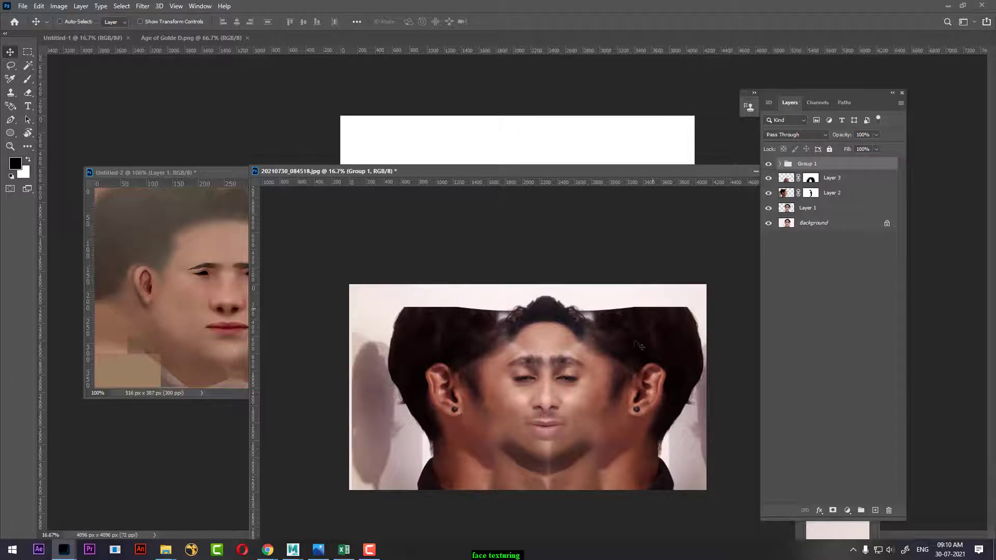
Copy Group 1 into Untitled-2 and scale the mirrored face down to fit.
drag(639, 345, 233, 278)
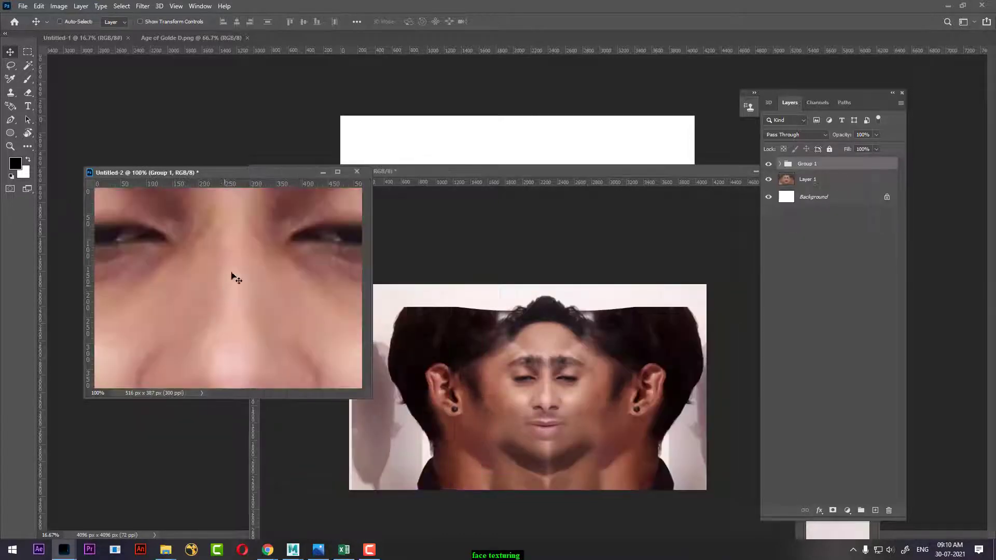
click(337, 172)
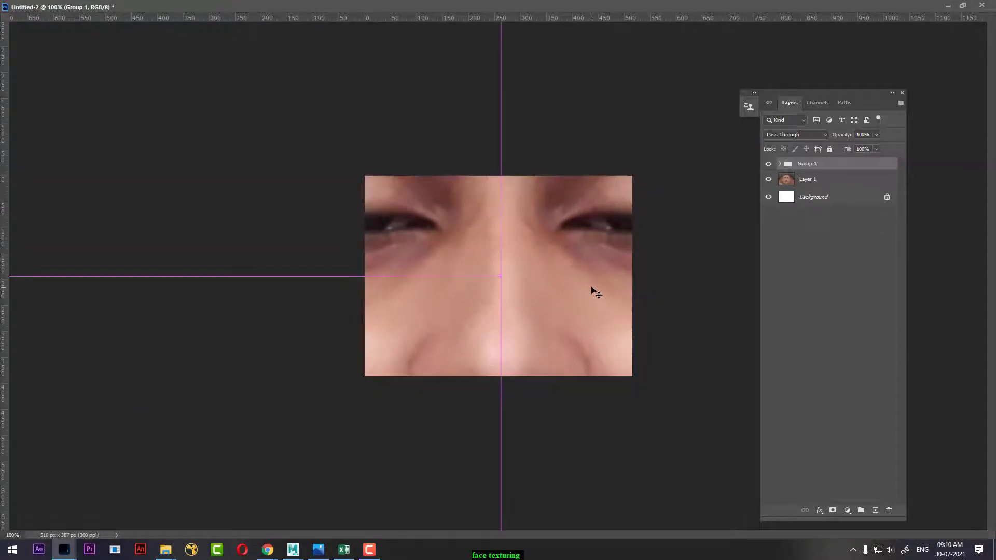
click(962, 5)
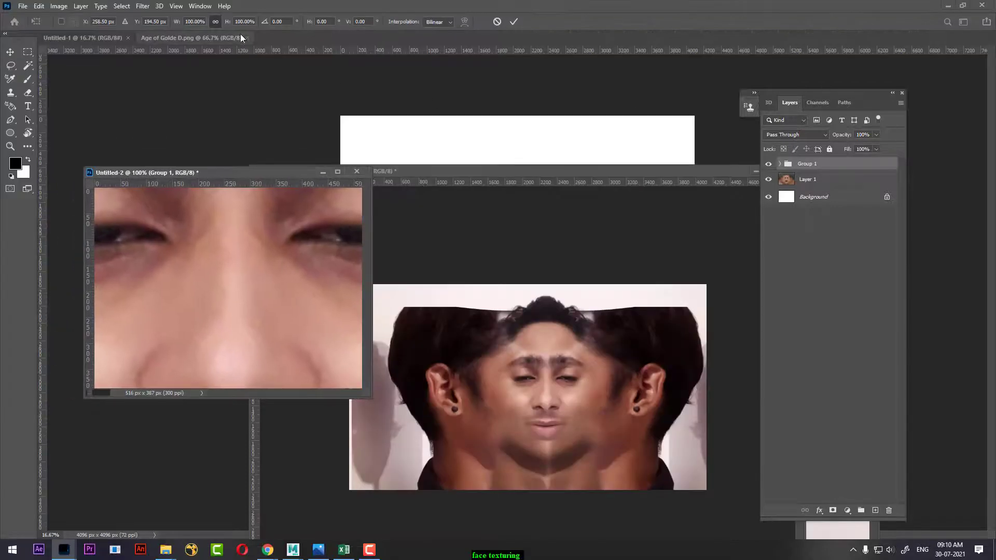
drag(227, 21, 180, 48)
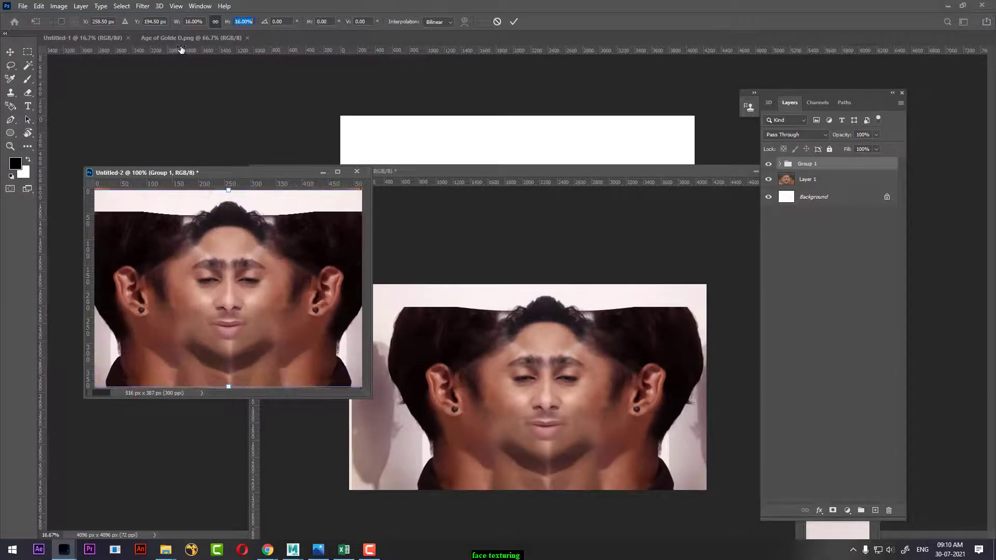
key(Return)
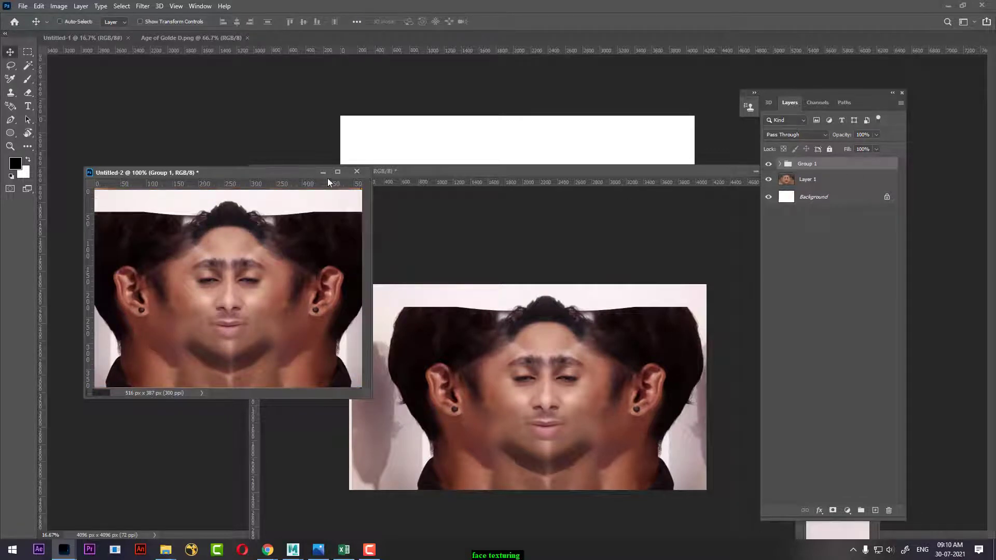
drag(327, 178, 564, 208)
Lower Group 1's fill to about 48% and nudge it left into alignment.
drag(846, 151, 830, 151)
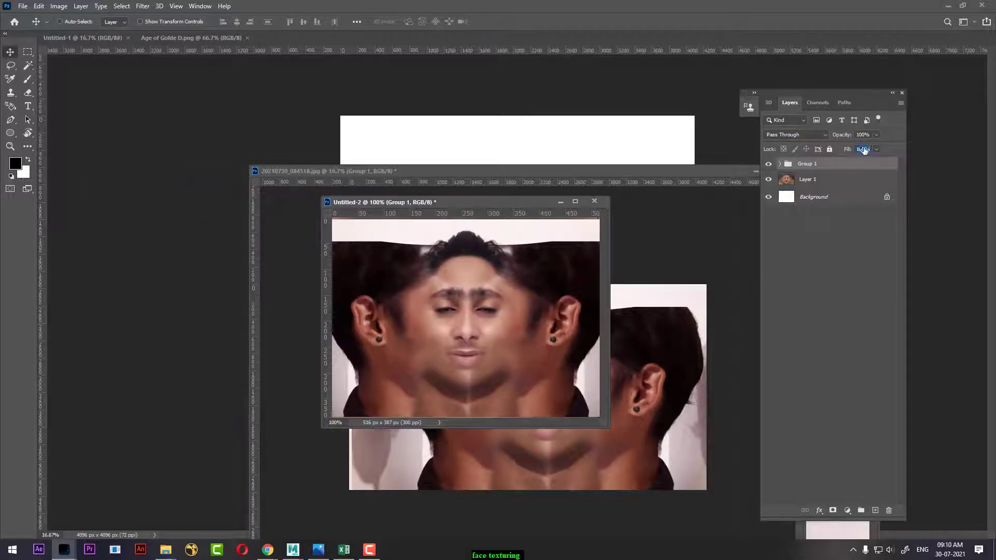
click(768, 164)
text(48)
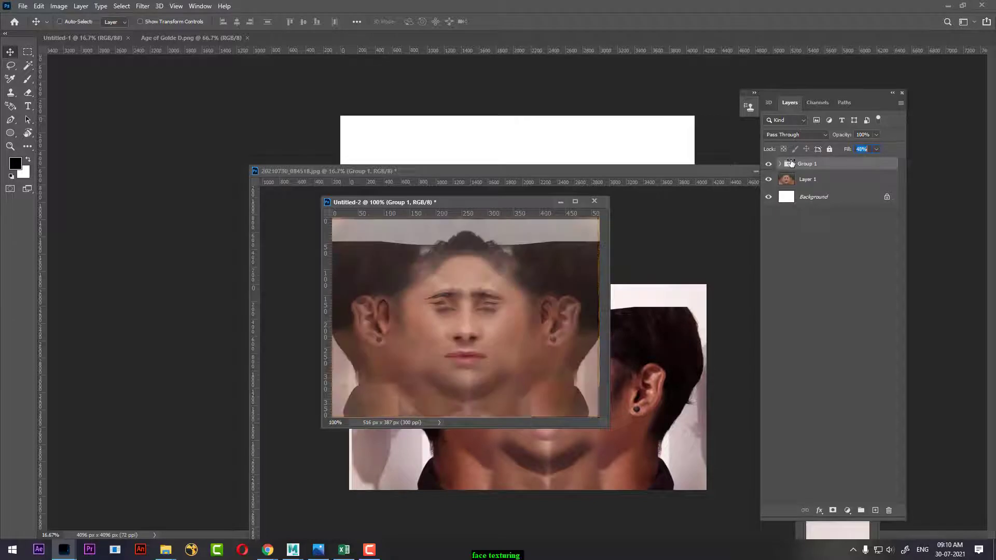
click(576, 202)
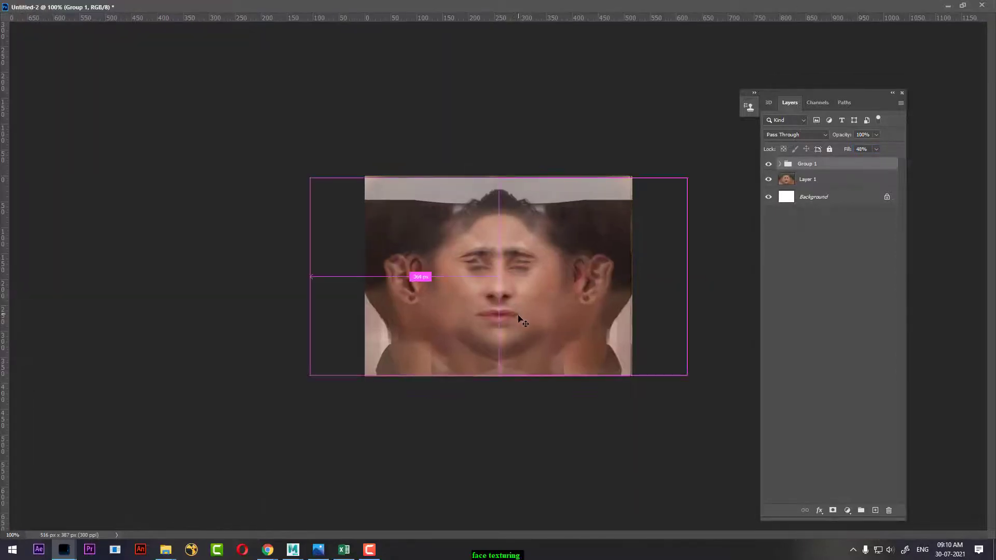
key(ctrl+plus)
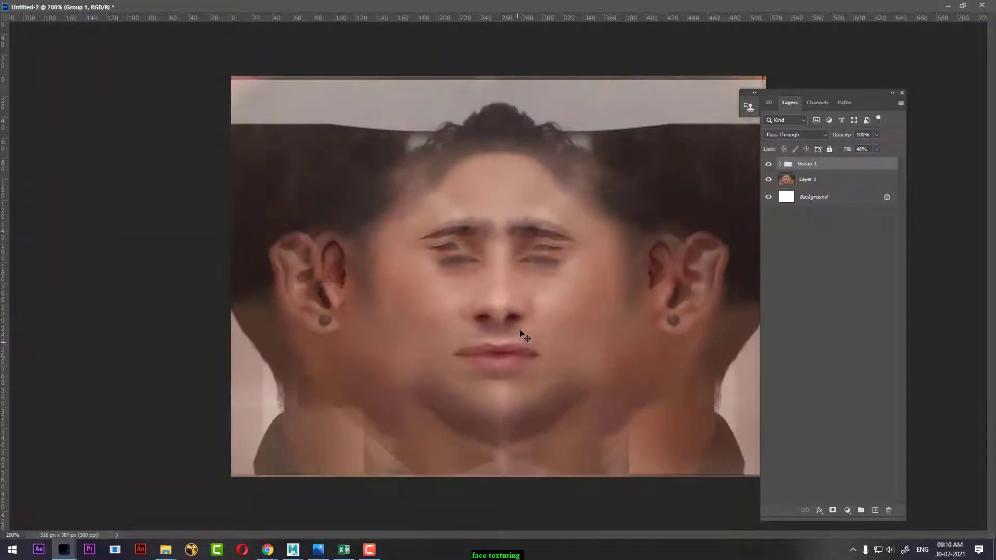
key(ctrl+plus)
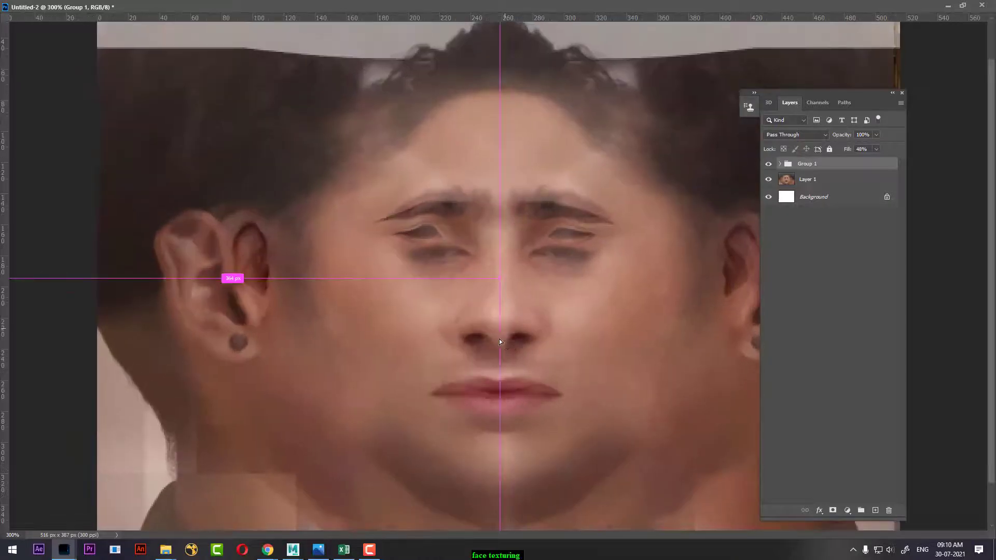
key(Left)
key(Left)
key(Left)
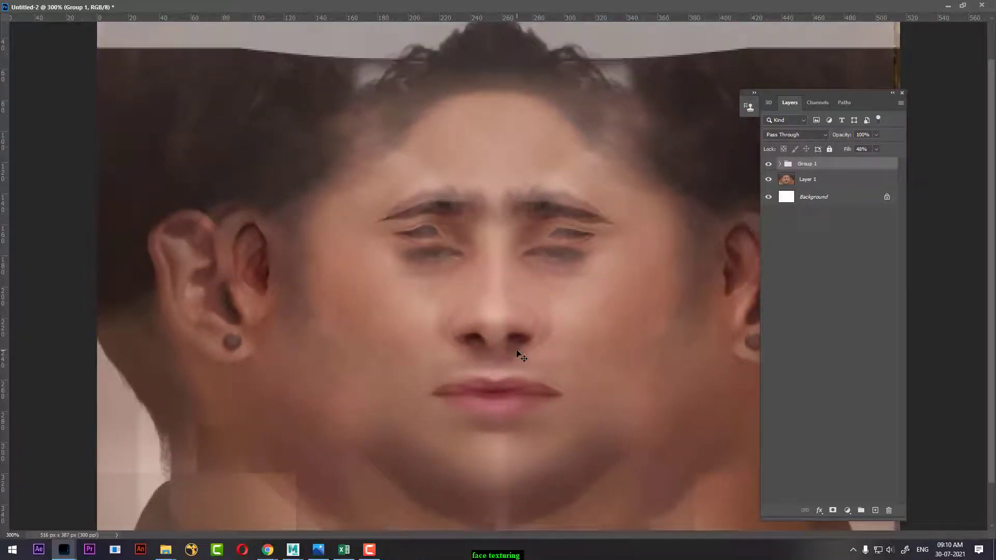
key(ctrl+minus)
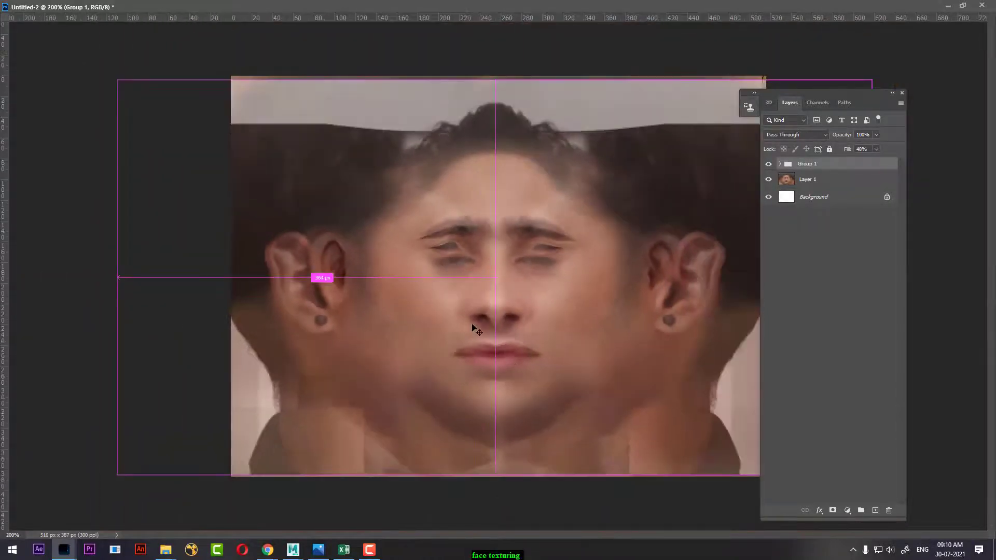
key(ctrl+t)
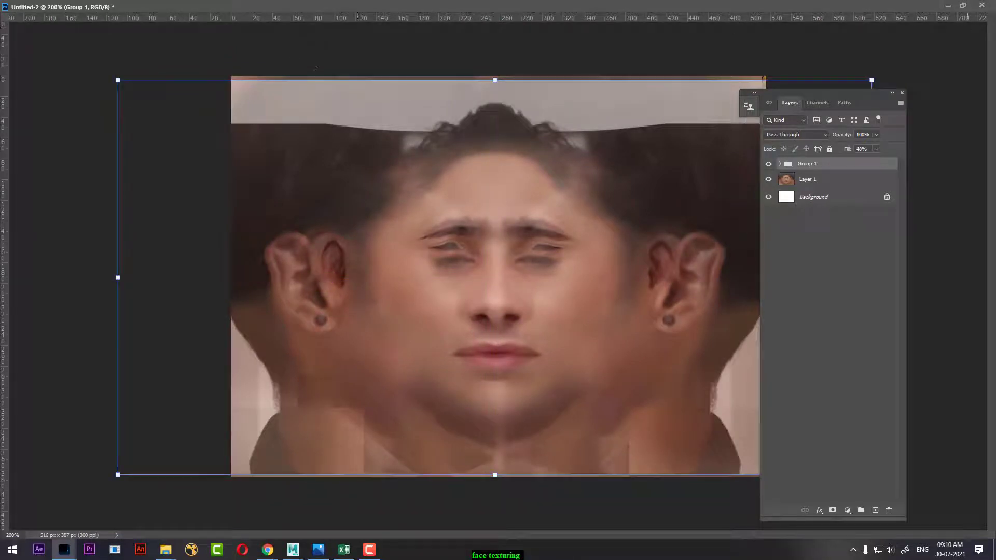
Scale Group 1 to 91%, nudge it into place over the base face, and commit.
click(962, 5)
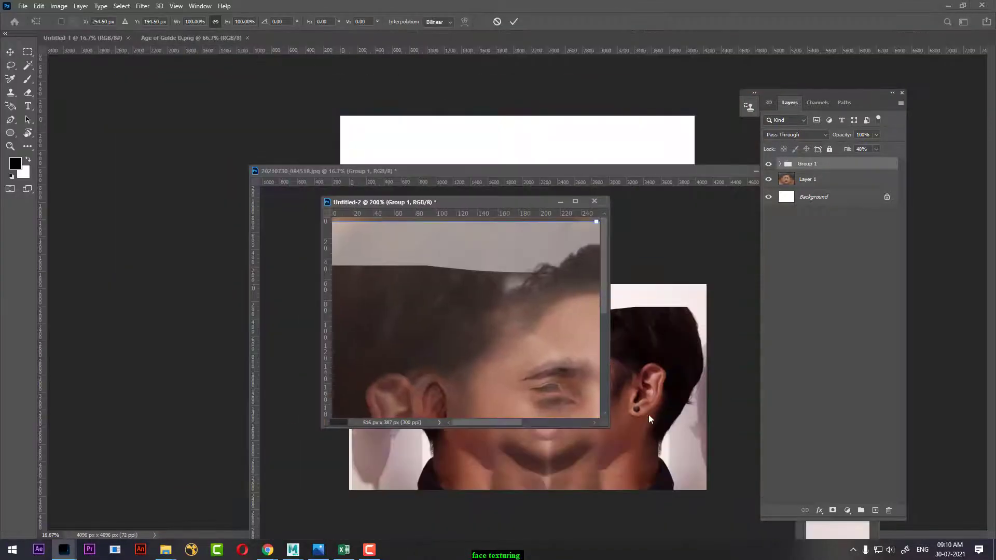
drag(607, 425, 763, 511)
drag(548, 203, 352, 144)
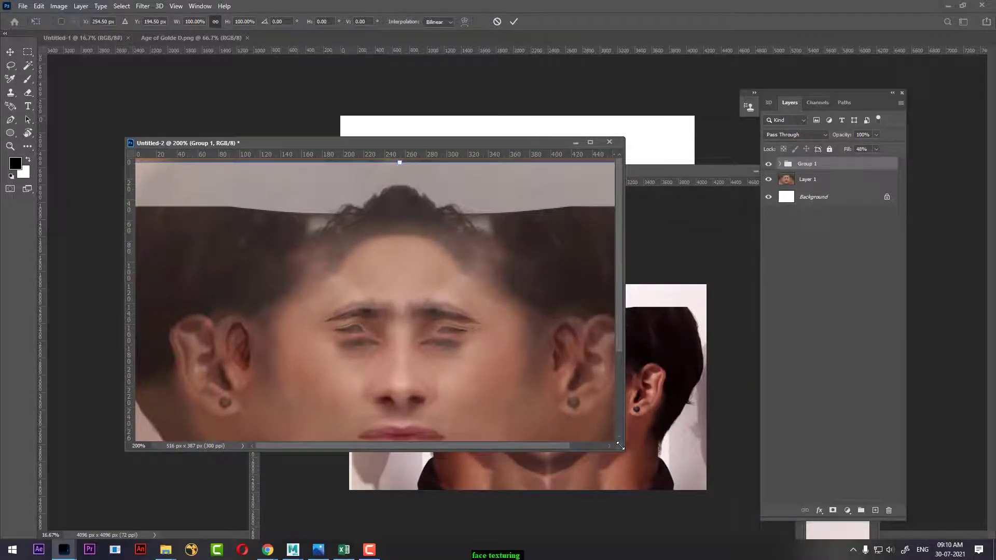
drag(620, 444, 757, 524)
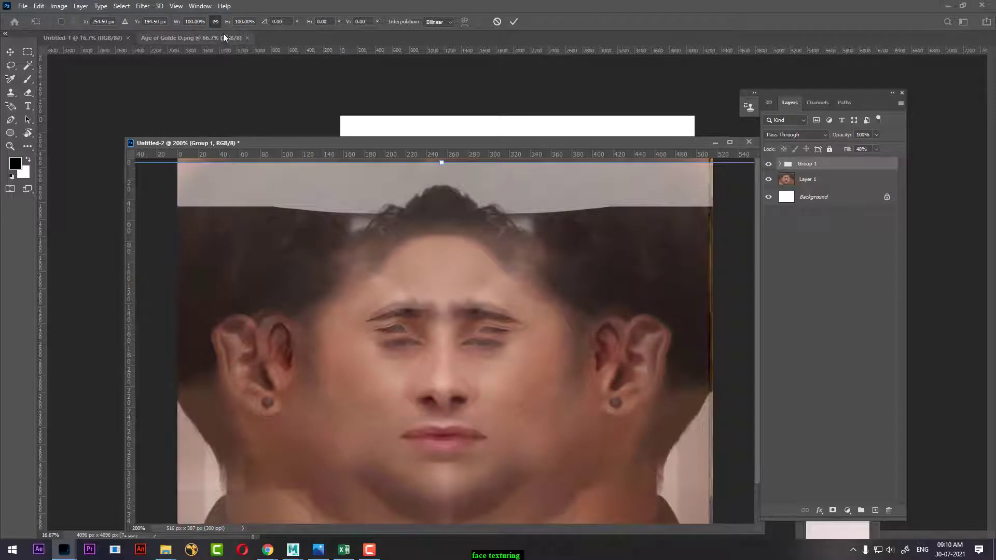
drag(227, 22, 223, 29)
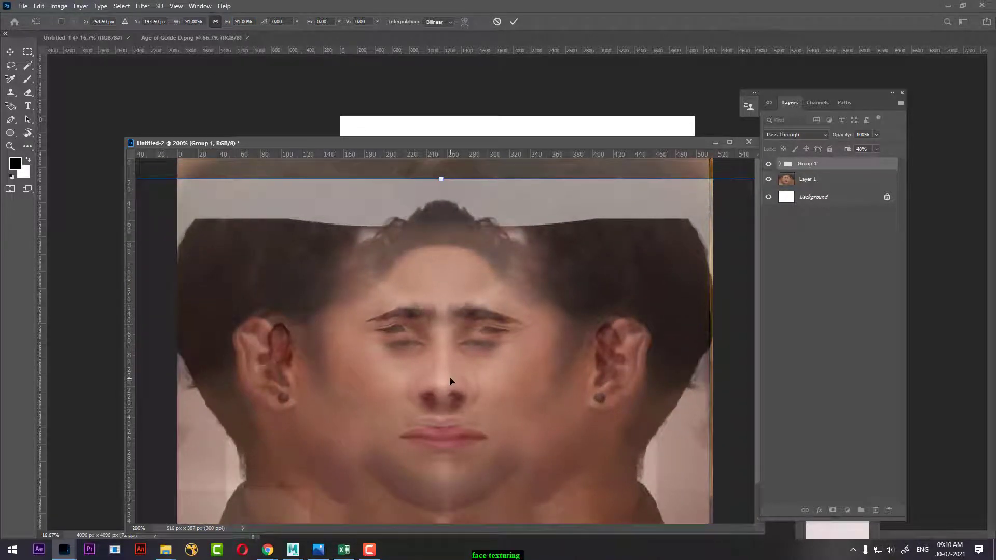
key(shift+Up)
key(shift+Up)
key(Up)
key(Up)
key(Up)
key(Down)
key(Down)
key(Down)
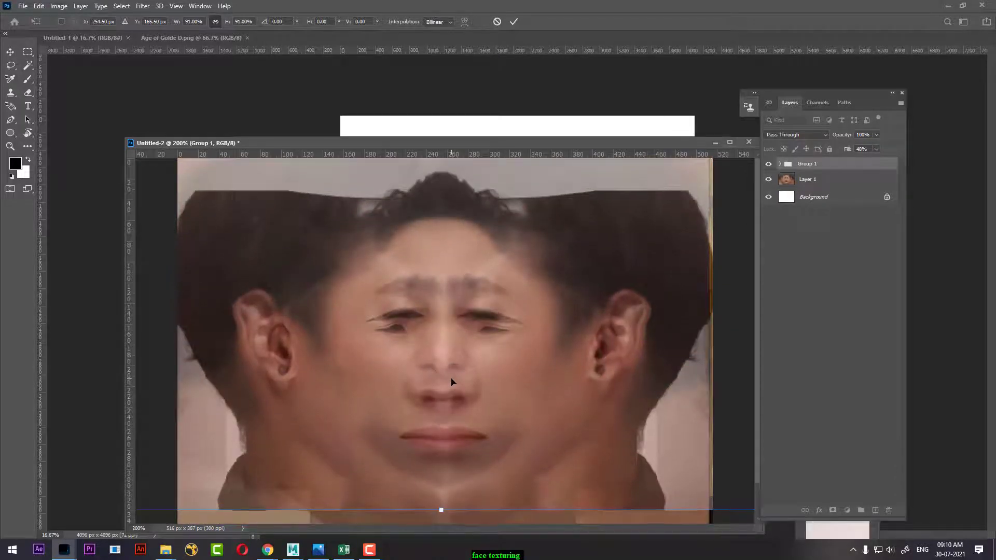
key(Down)
key(Down)
key(Down)
key(Down)
key(Down)
key(Down)
key(Down)
key(Down)
key(Down)
key(Up)
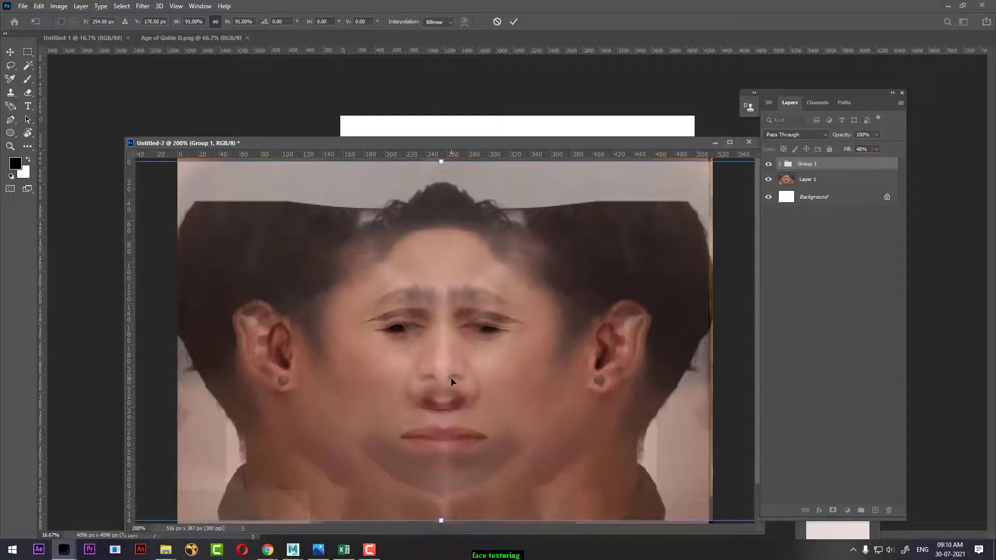
key(Up)
key(Up)
key(Return)
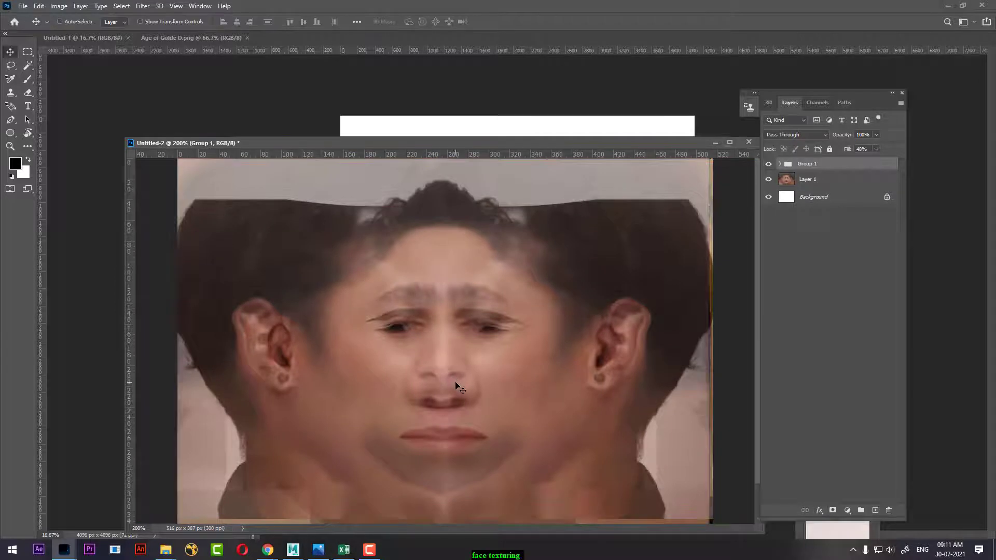
Toggle Group 1 and Layer 5 visibility to compare against the base face.
click(769, 163)
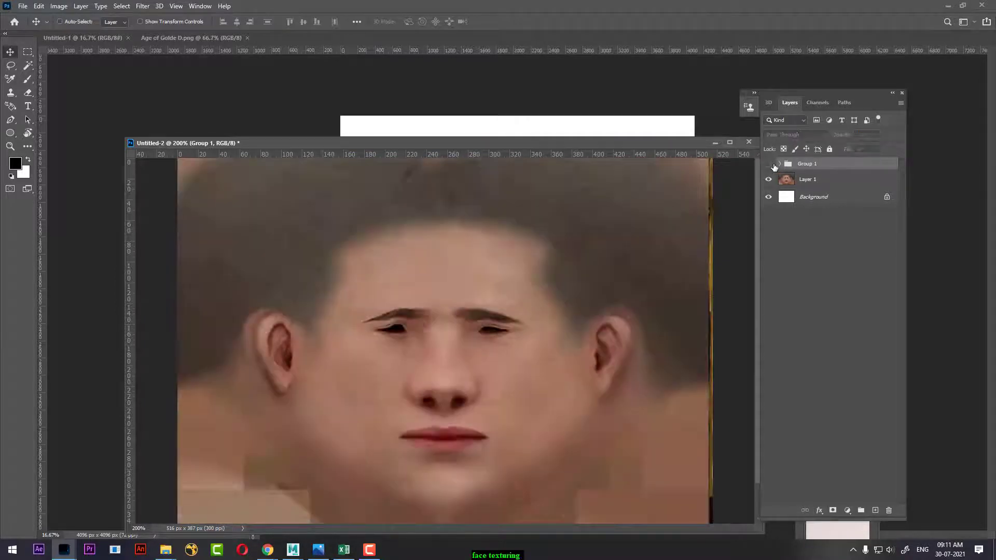
click(779, 164)
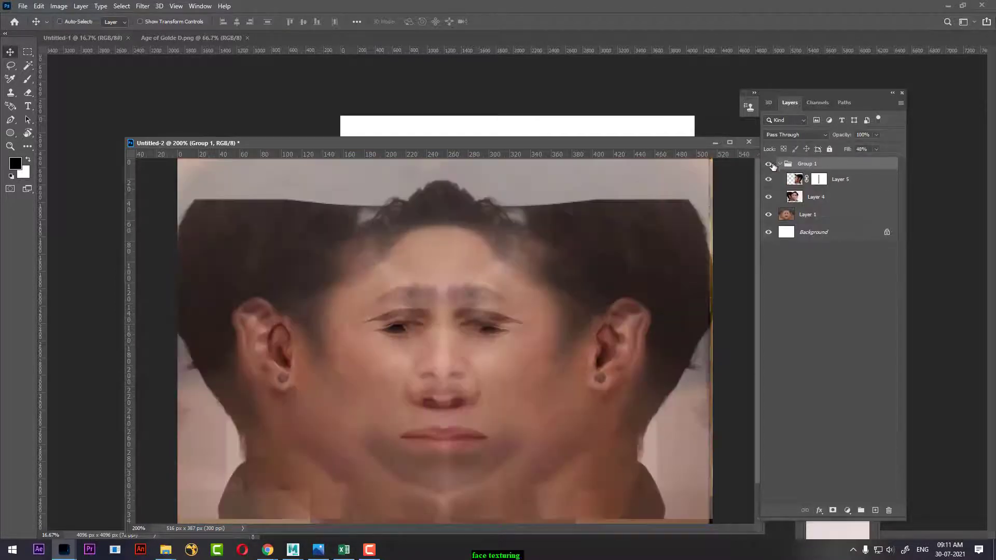
click(768, 165)
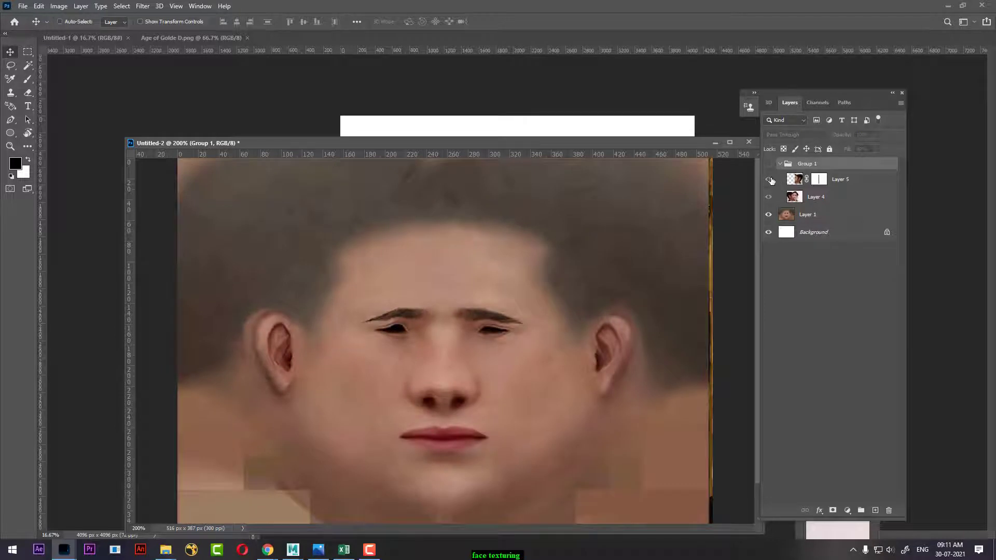
click(769, 180)
click(768, 179)
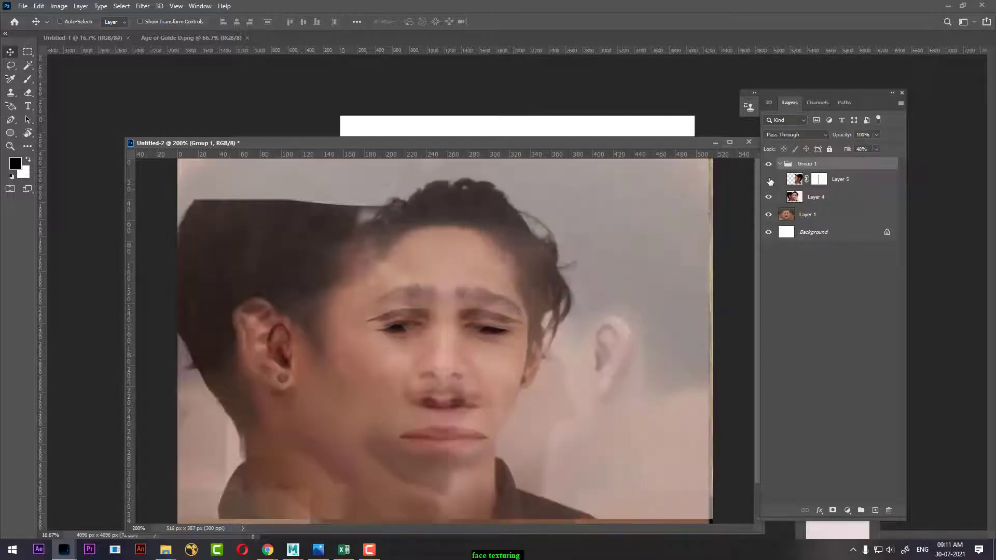
Raise Group 1's fill to 100%.
click(844, 197)
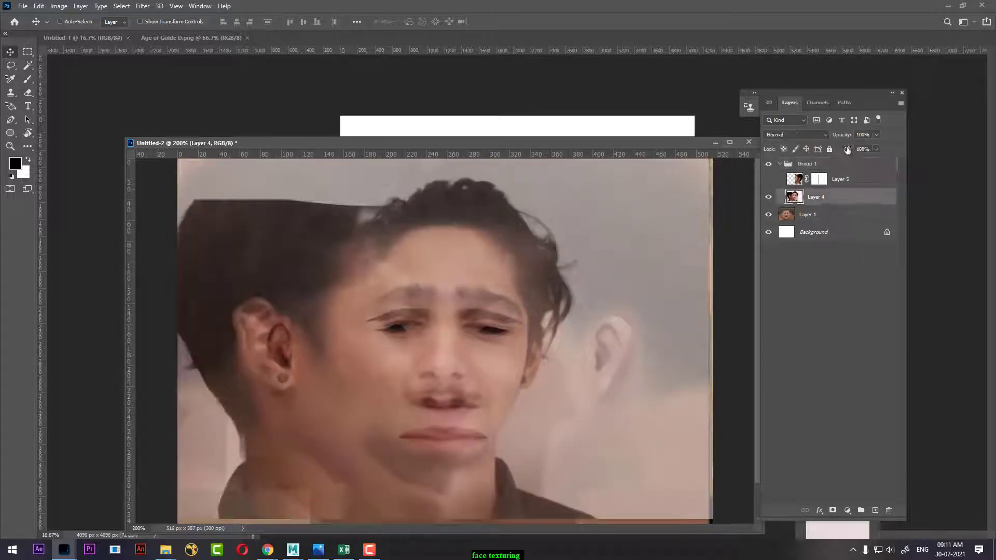
drag(846, 150, 938, 142)
click(853, 163)
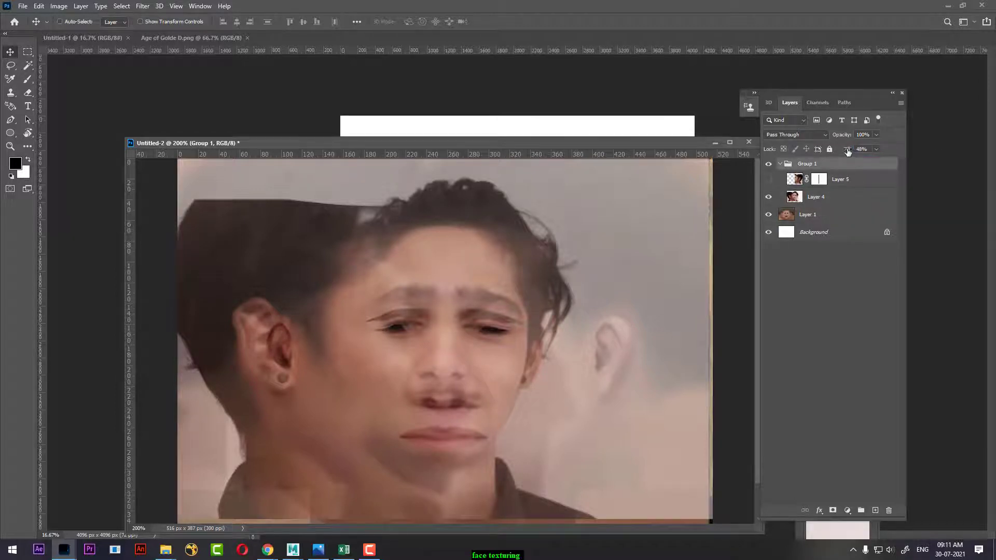
drag(848, 151, 941, 153)
Hide Layer 4 so only Layer 5's mirrored half shows.
click(847, 182)
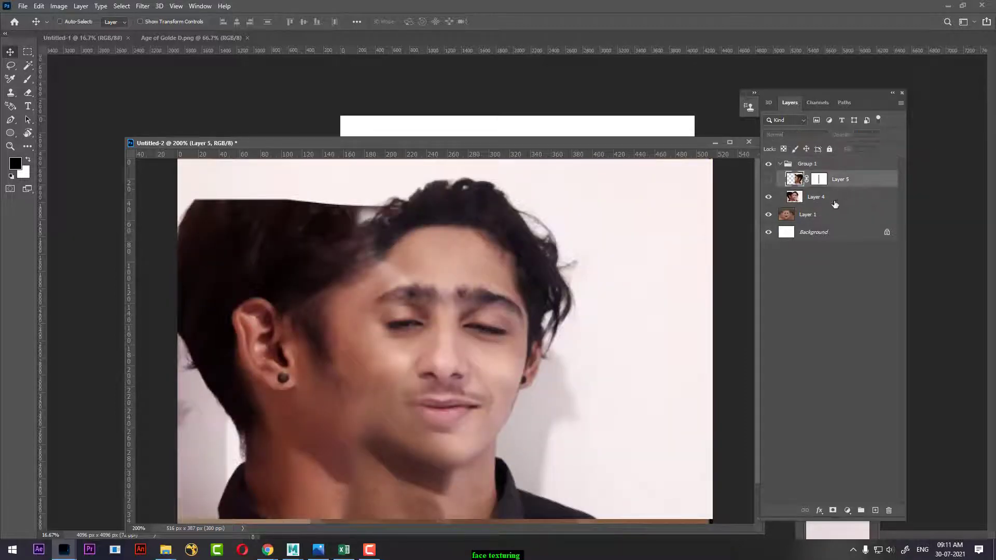
click(835, 204)
drag(768, 197, 761, 179)
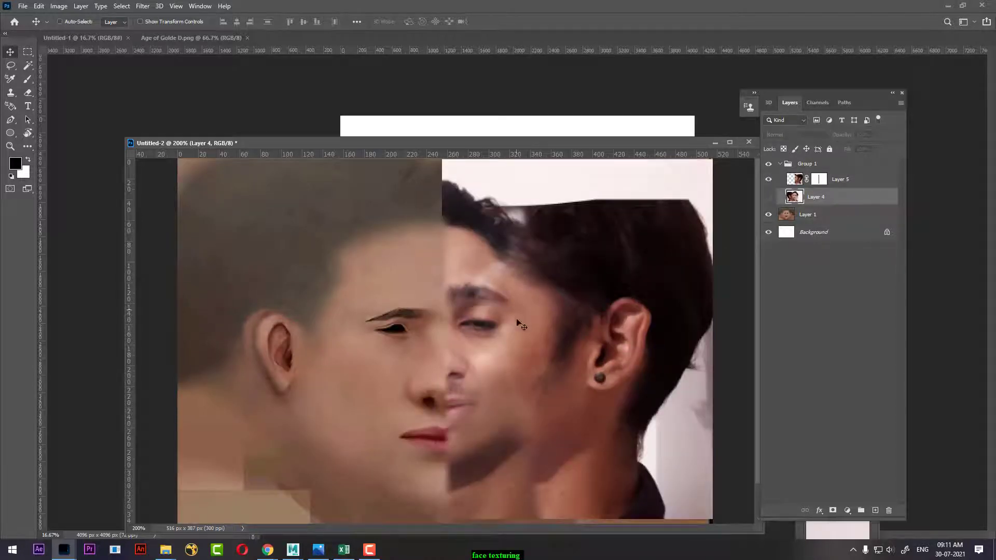
key(ctrl+minus)
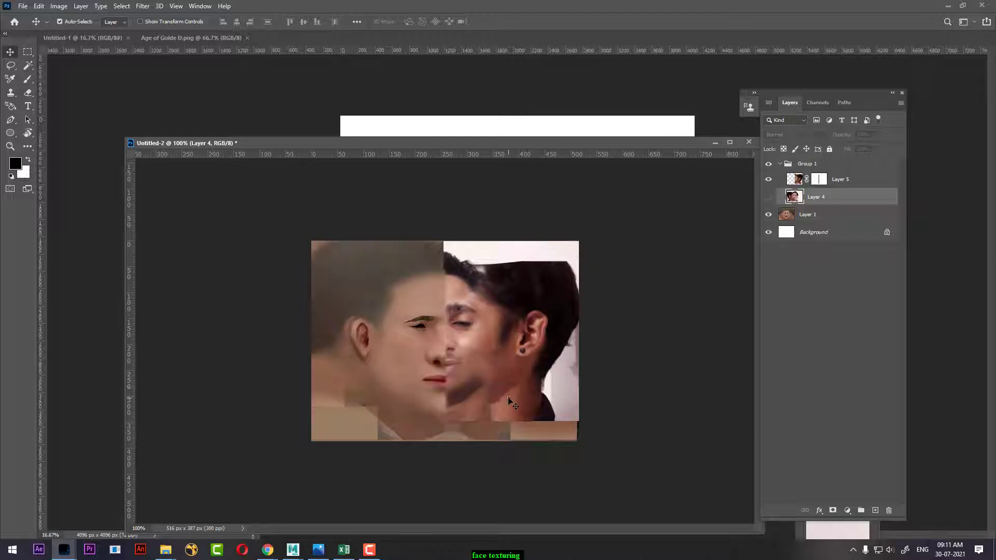
key(ctrl+plus)
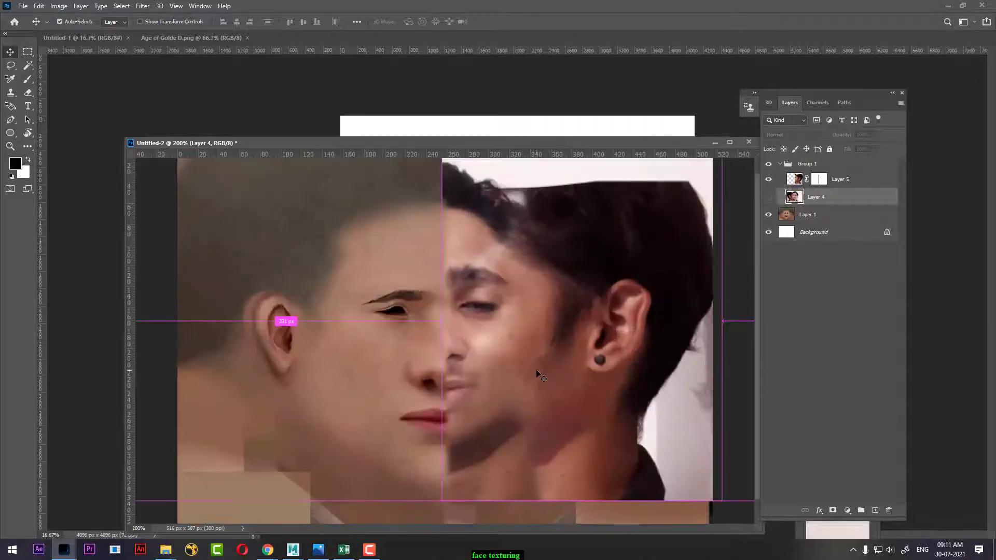
Add horizontal guides at lip, nose and eye level.
drag(458, 141, 395, 76)
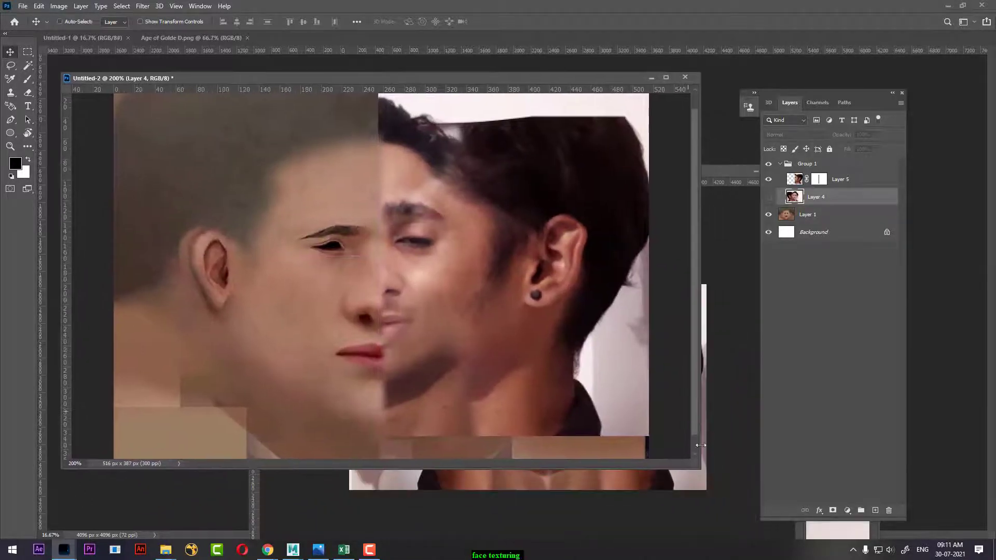
drag(695, 468, 814, 536)
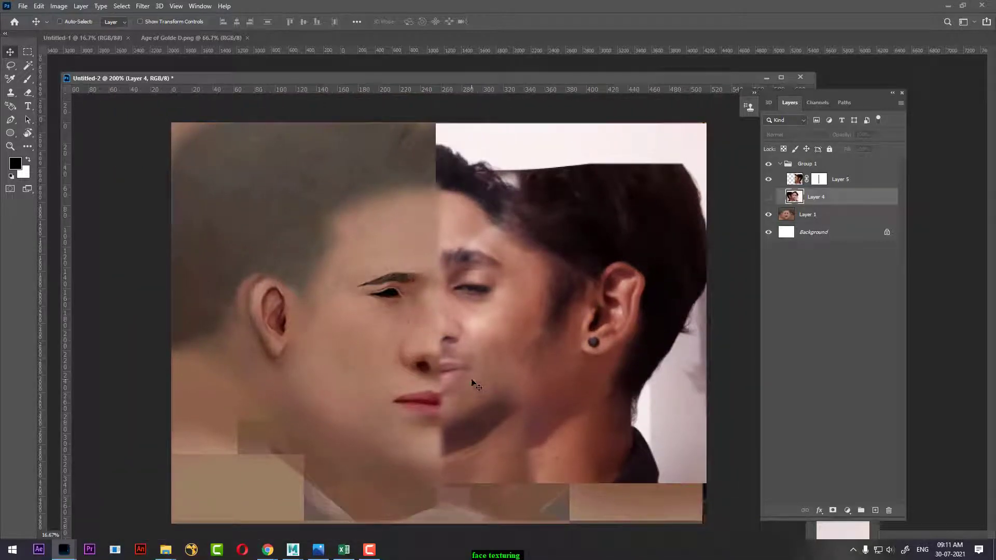
drag(226, 95, 341, 403)
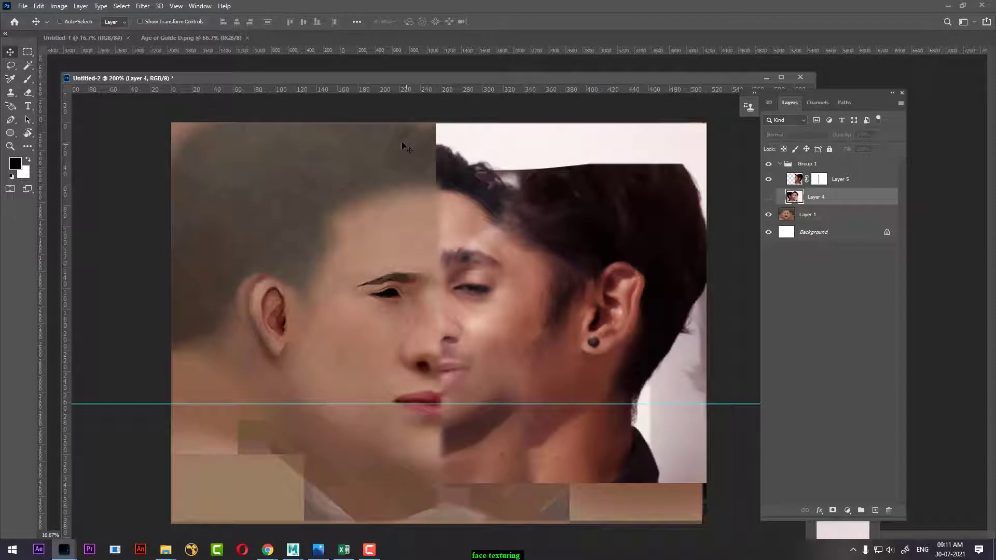
drag(389, 89, 383, 355)
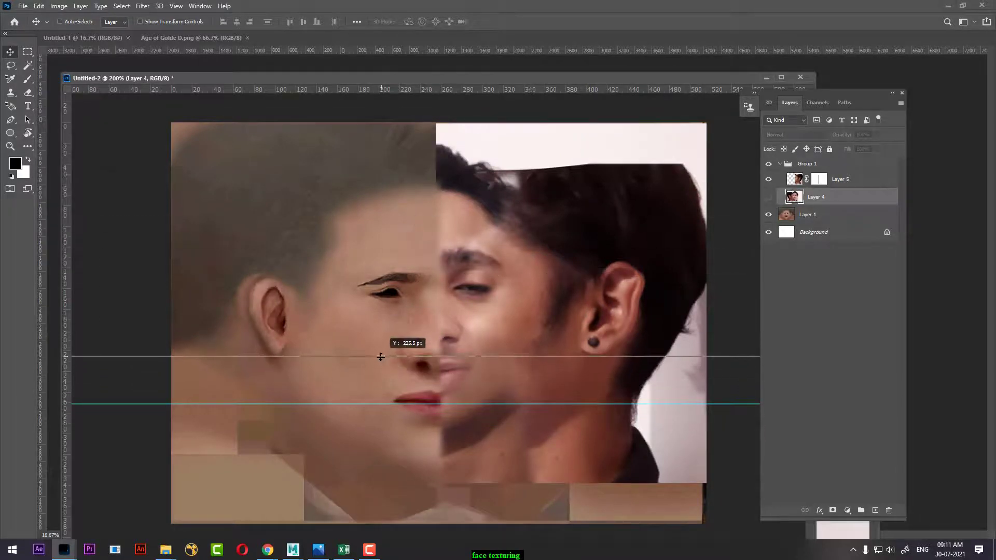
drag(423, 91, 441, 271)
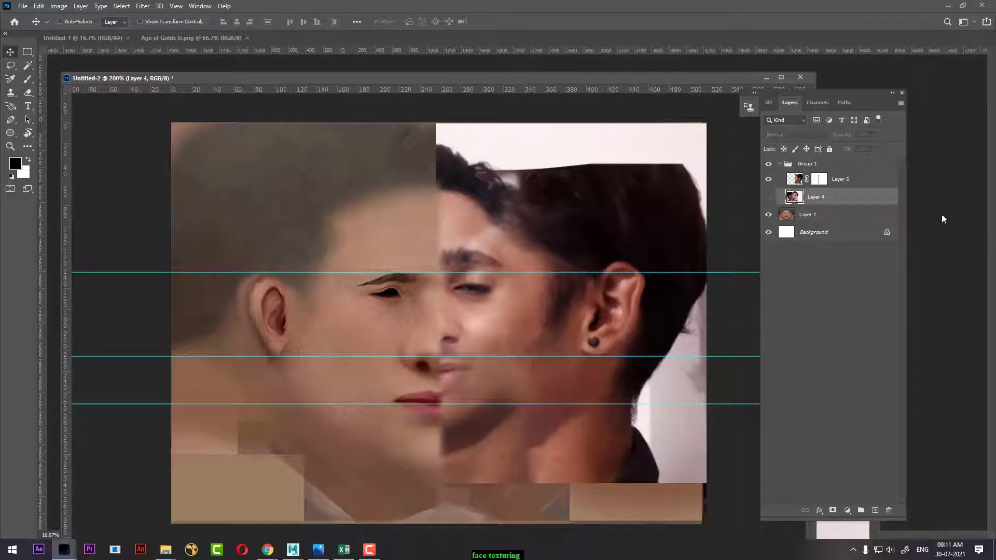
Stretch Layer 5 to 120% × 114.12%, nudge it up-left, and commit.
click(851, 182)
click(769, 179)
click(768, 179)
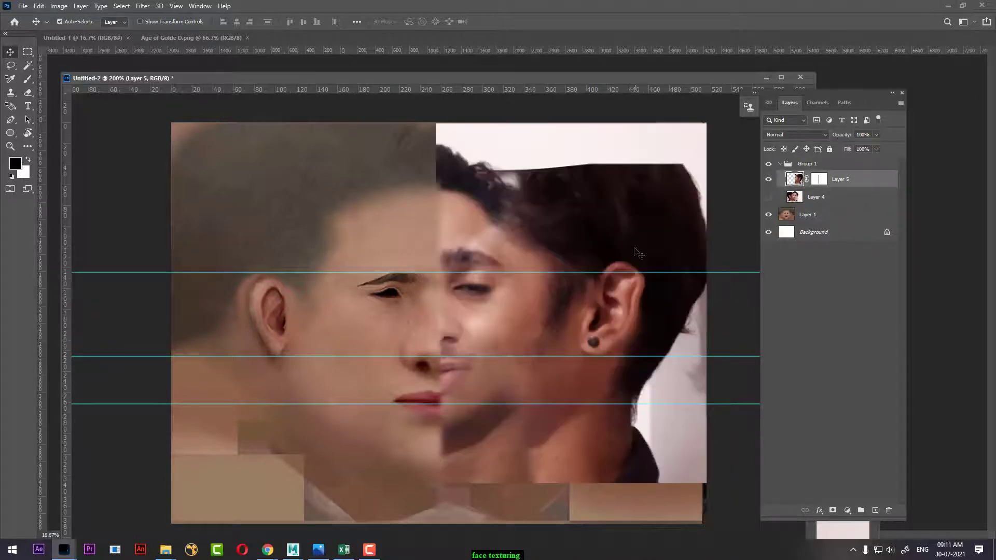
key(ctrl+t)
key(ctrl+minus)
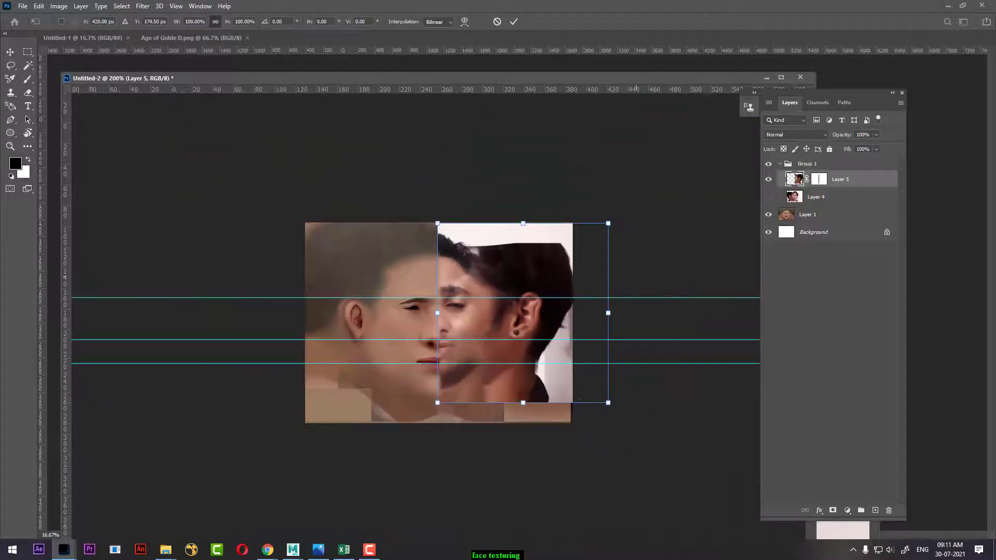
drag(607, 403, 642, 427)
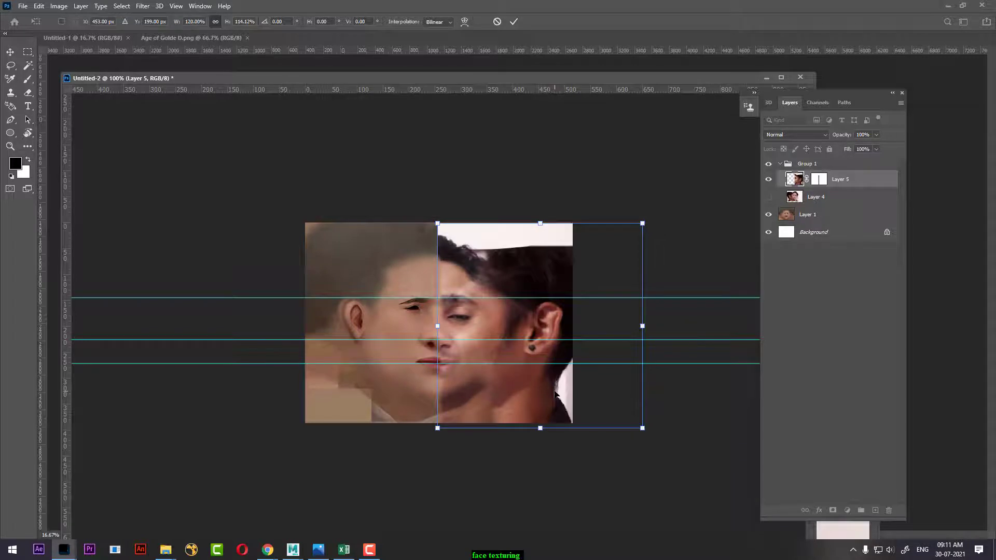
key(ctrl+plus)
key(Up)
key(Up)
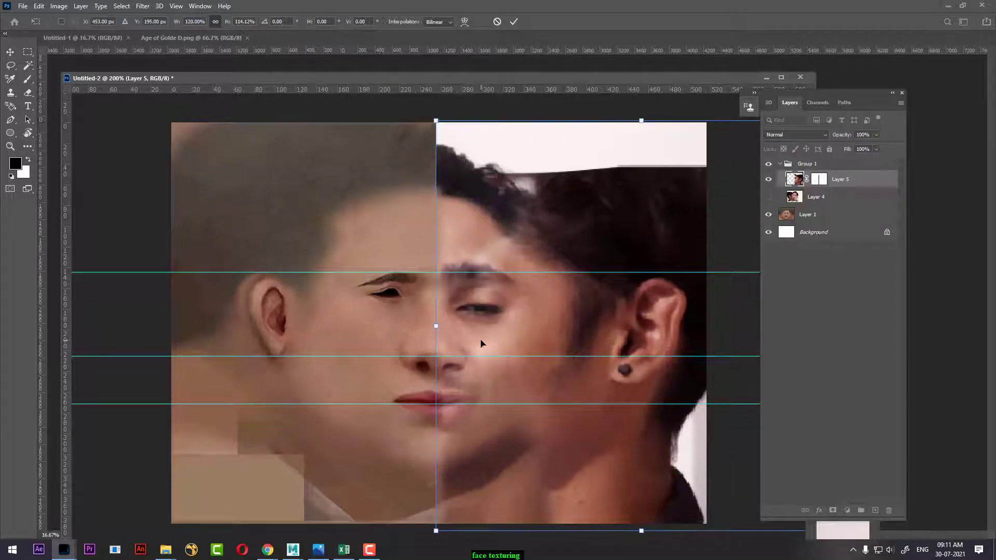
key(Up)
key(Up)
key(Left)
key(Left)
key(Left)
key(Left)
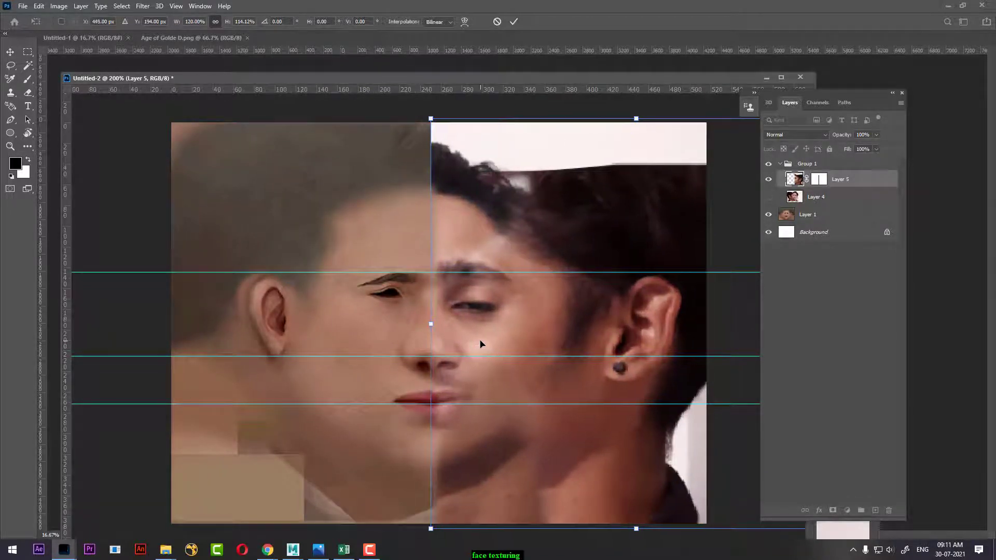
key(Left)
key(Left)
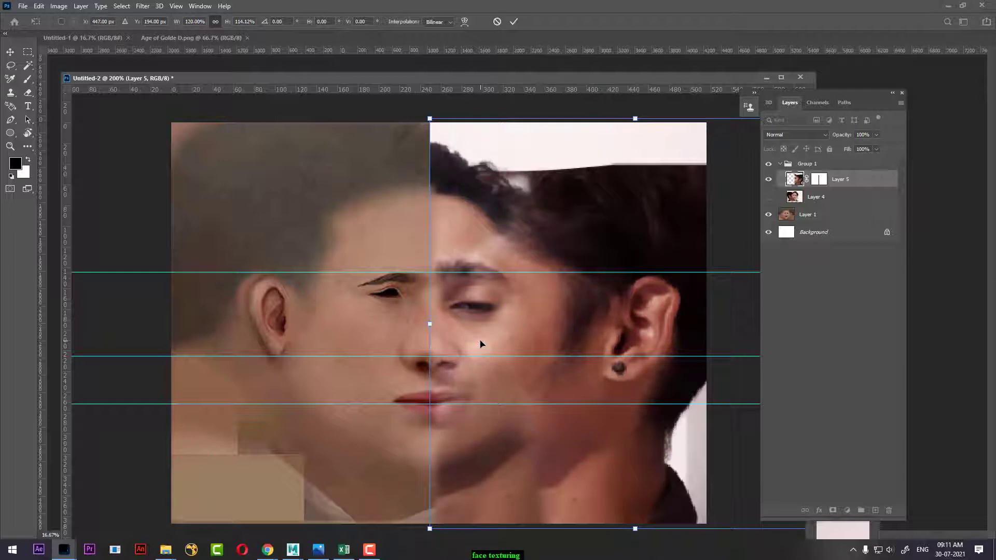
key(Return)
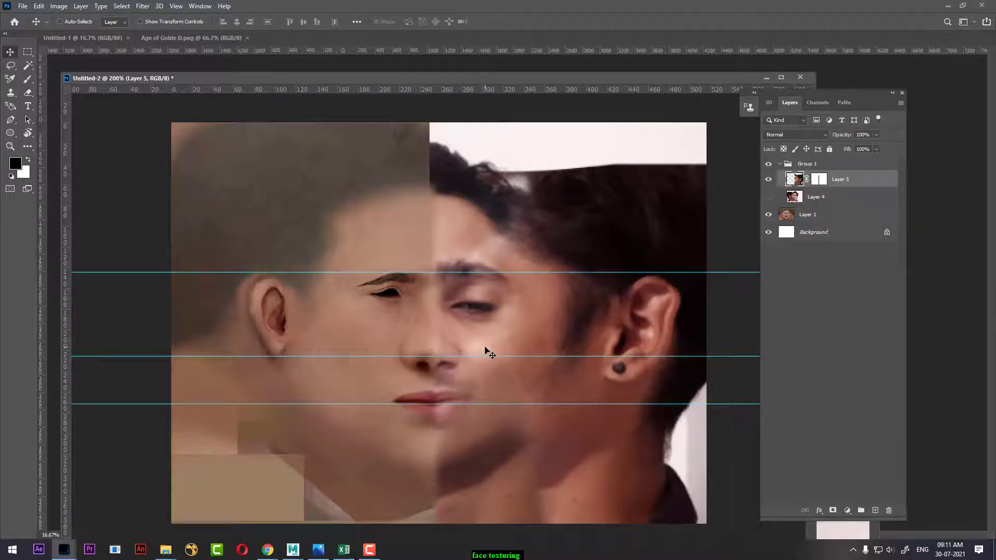
key(ctrl+minus)
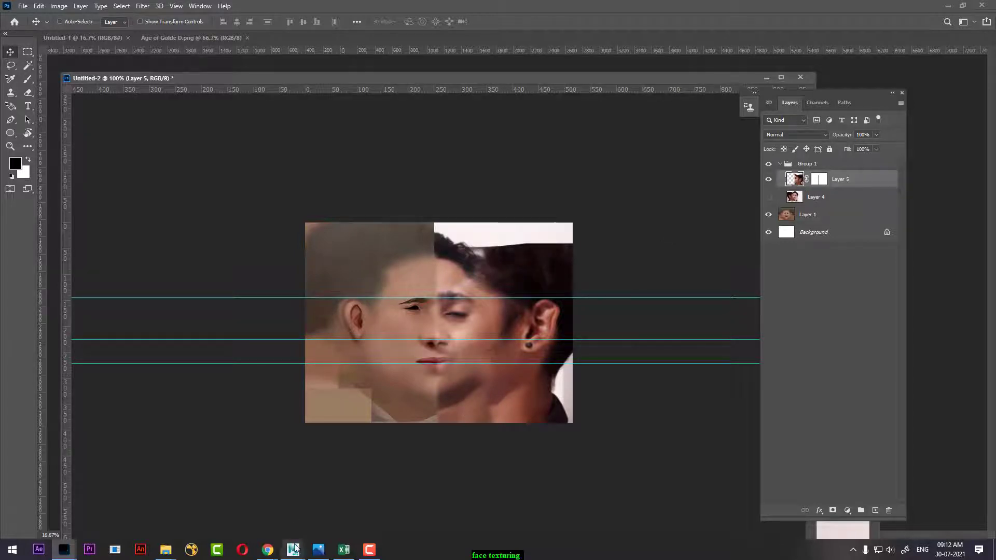
mouse_move(292, 549)
click(340, 498)
click(436, 294)
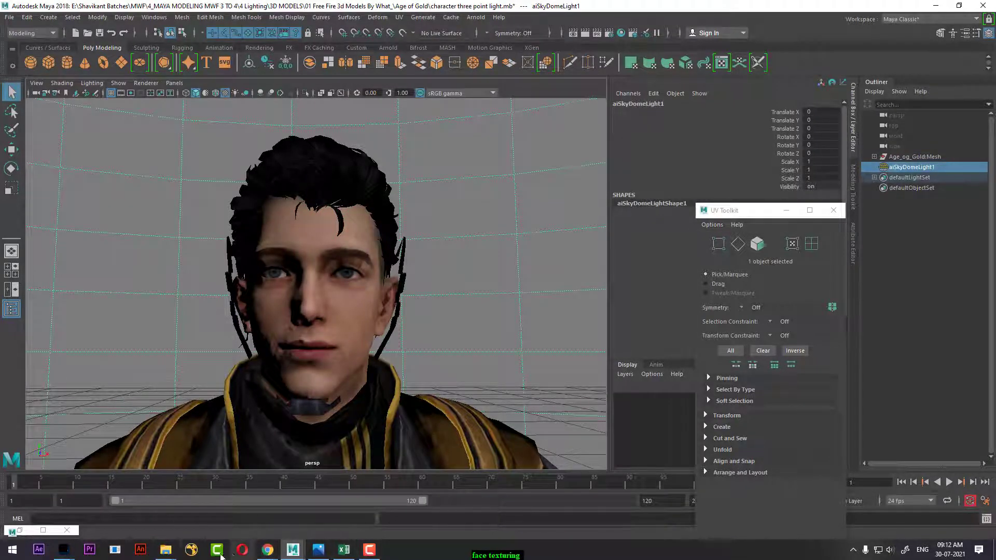
mouse_move(64, 549)
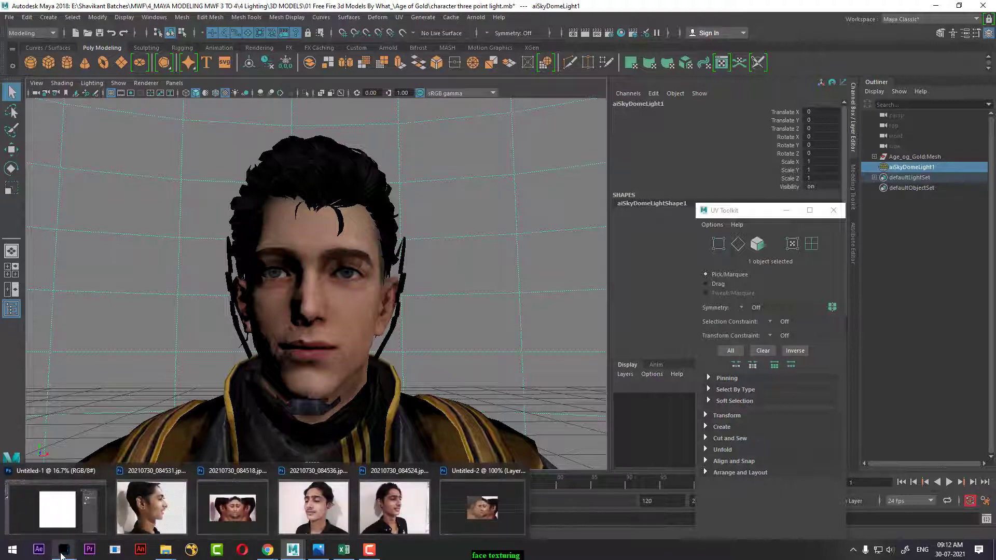
click(493, 472)
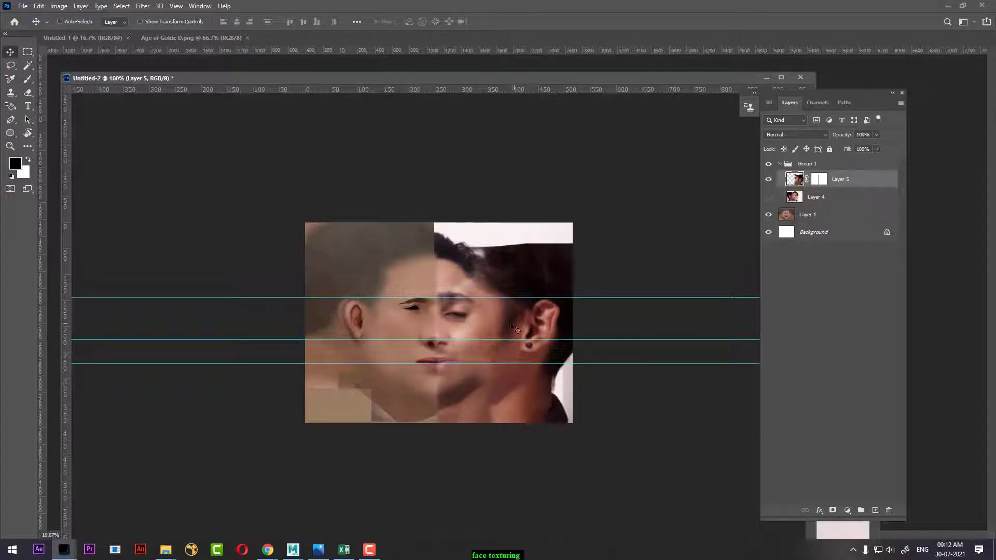
key(ctrl+plus)
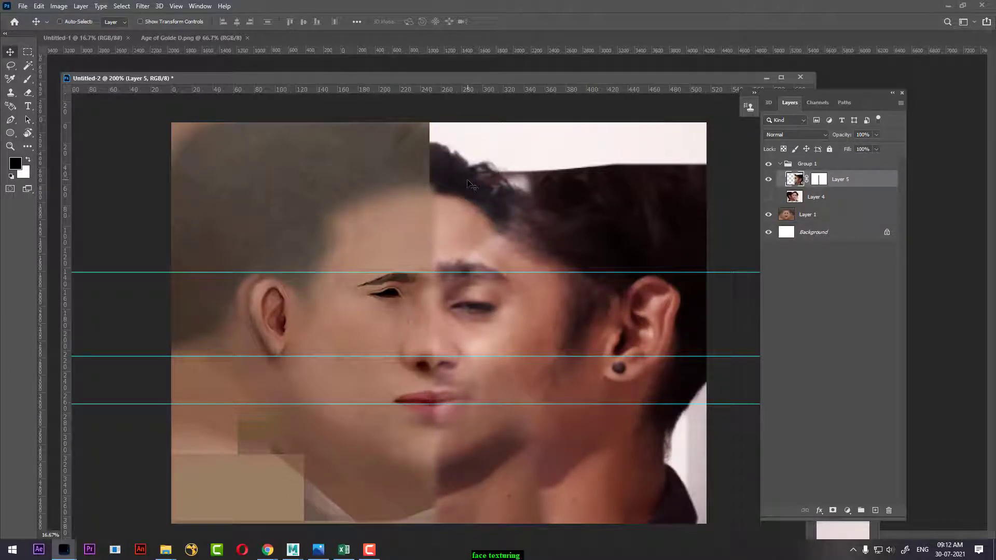
key(c)
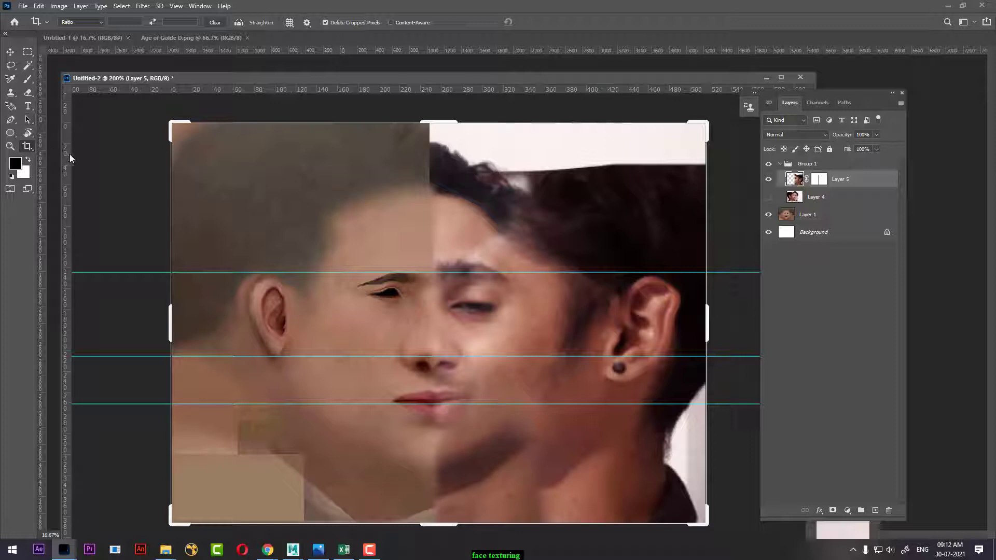
key(b)
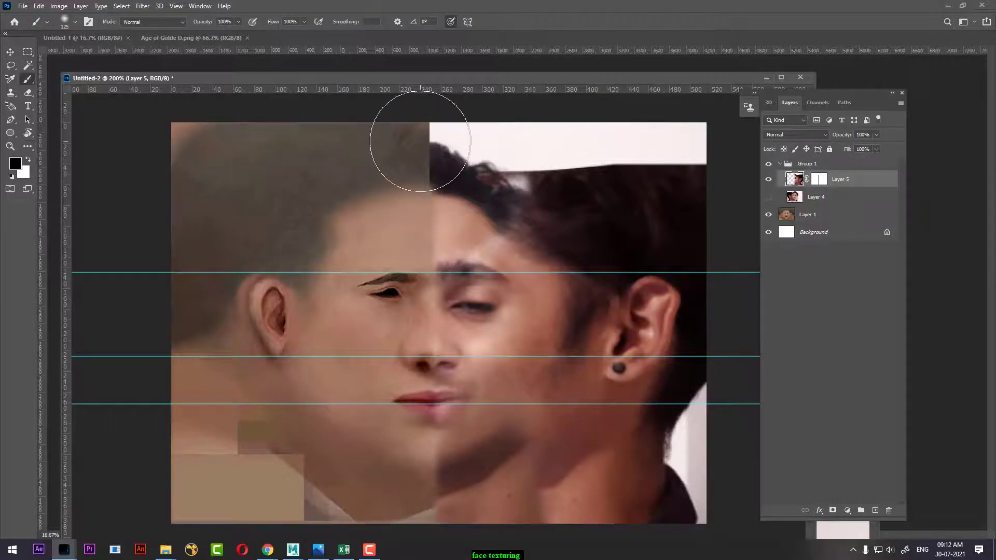
click(819, 165)
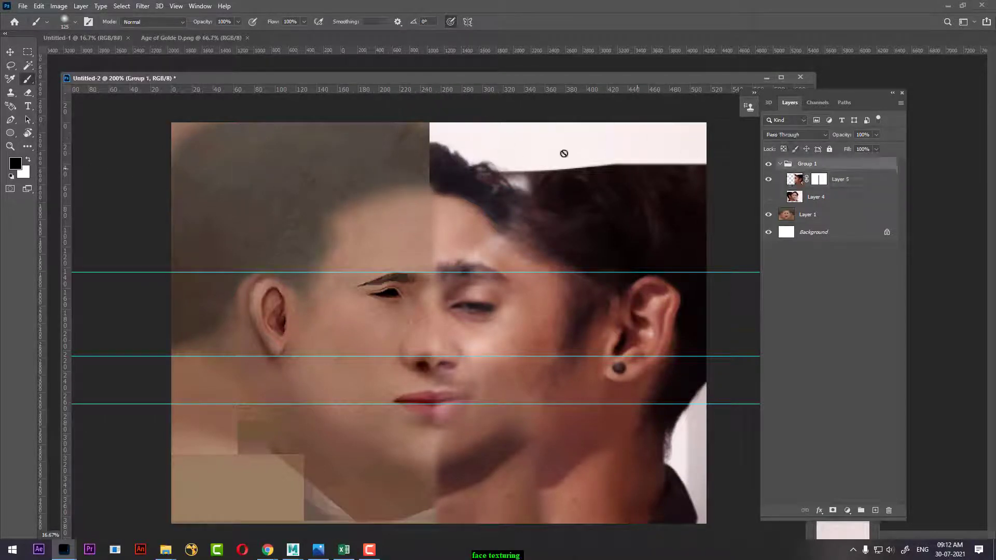
click(503, 128)
key(Return)
click(481, 141)
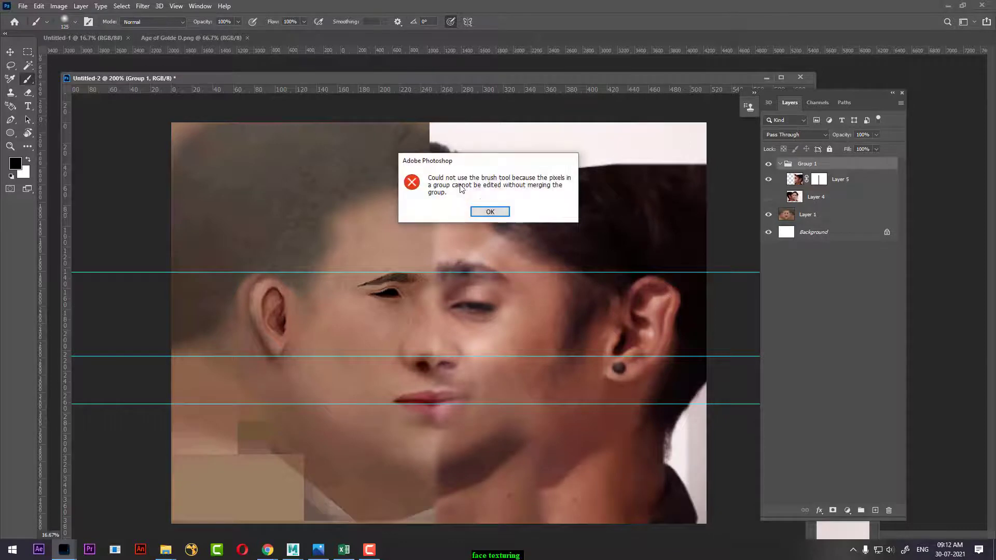
click(493, 212)
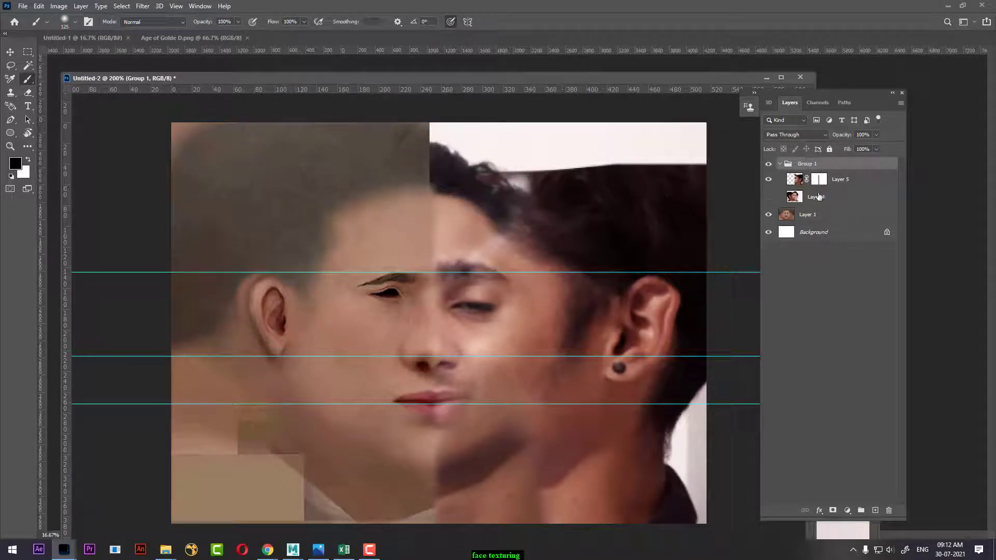
click(819, 179)
Paint Layer 5's mask black over the top hair, white top-right corner and bottom-right collar.
mouse_move(474, 167)
mouse_down()
mouse_move(429, 129)
mouse_move(477, 147)
mouse_move(655, 139)
mouse_move(600, 155)
mouse_up()
key(ctrl+minus)
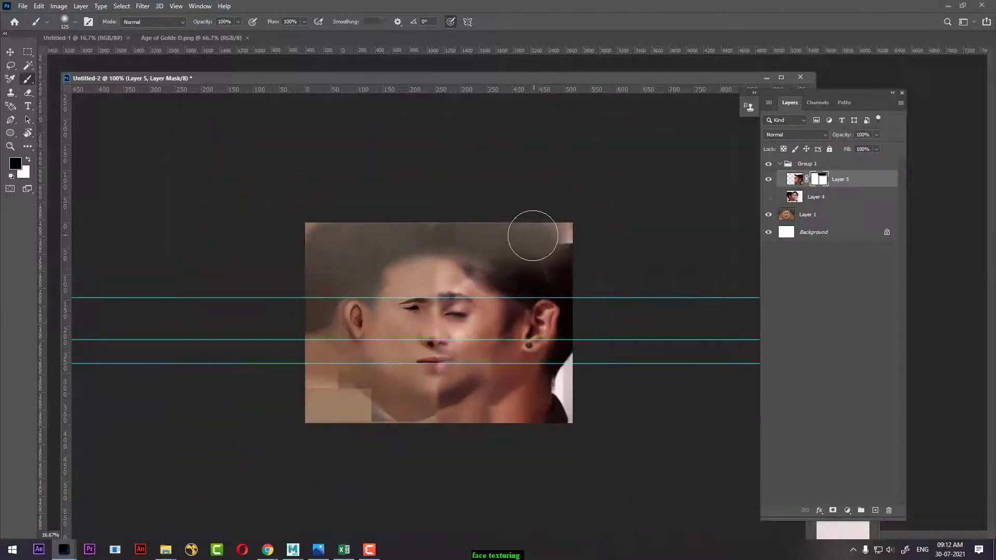
mouse_move(532, 236)
mouse_down()
mouse_move(570, 251)
mouse_move(555, 245)
mouse_move(563, 285)
mouse_move(537, 272)
mouse_up()
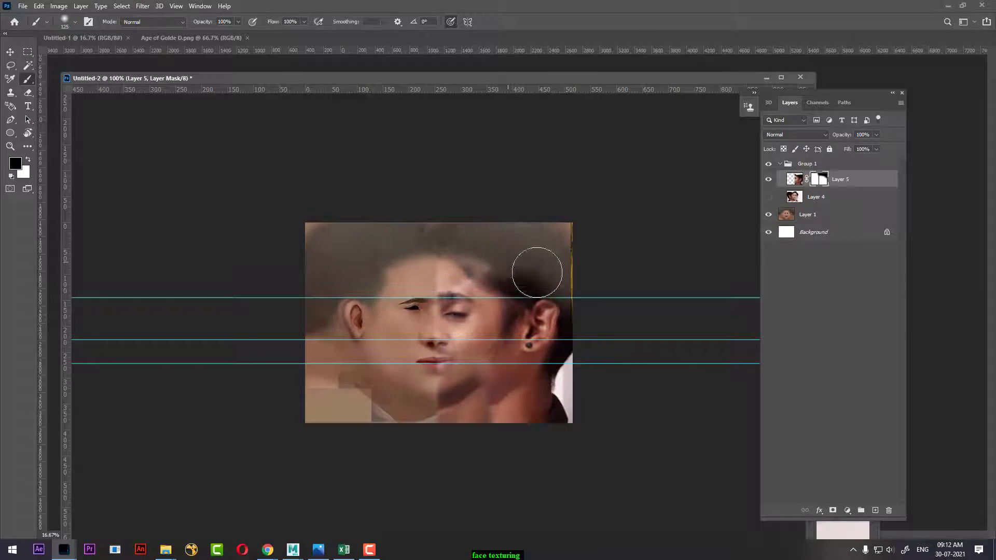
mouse_move(585, 331)
mouse_down()
mouse_move(602, 363)
mouse_move(563, 405)
mouse_move(511, 433)
mouse_up()
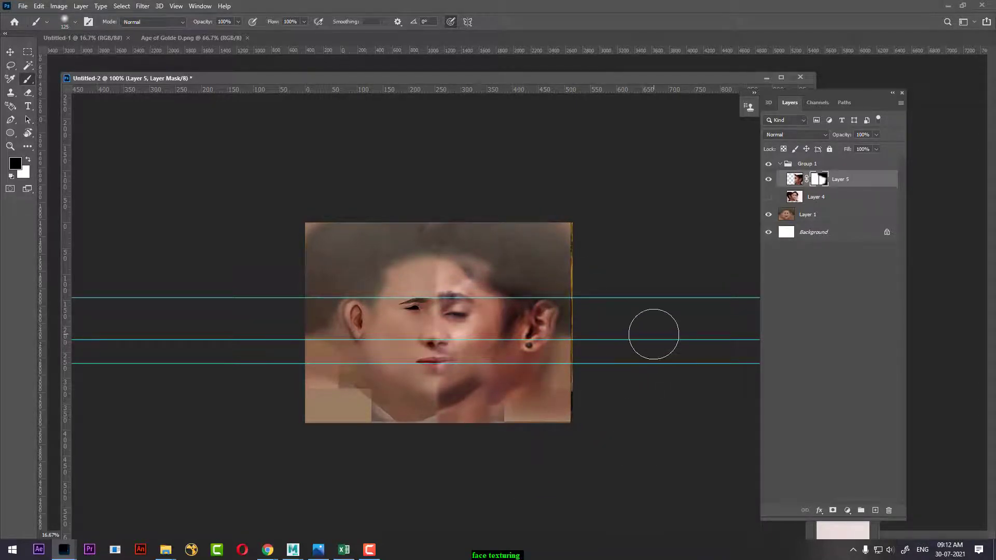
key(ctrl+plus)
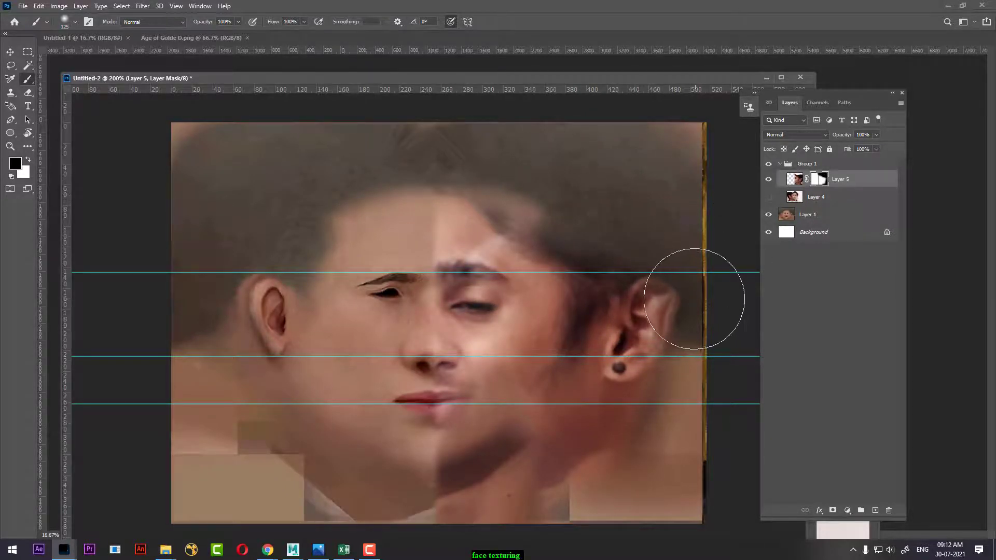
Shrink Layer 5 to about 85% width and 99% height and apply it.
key(ctrl+t)
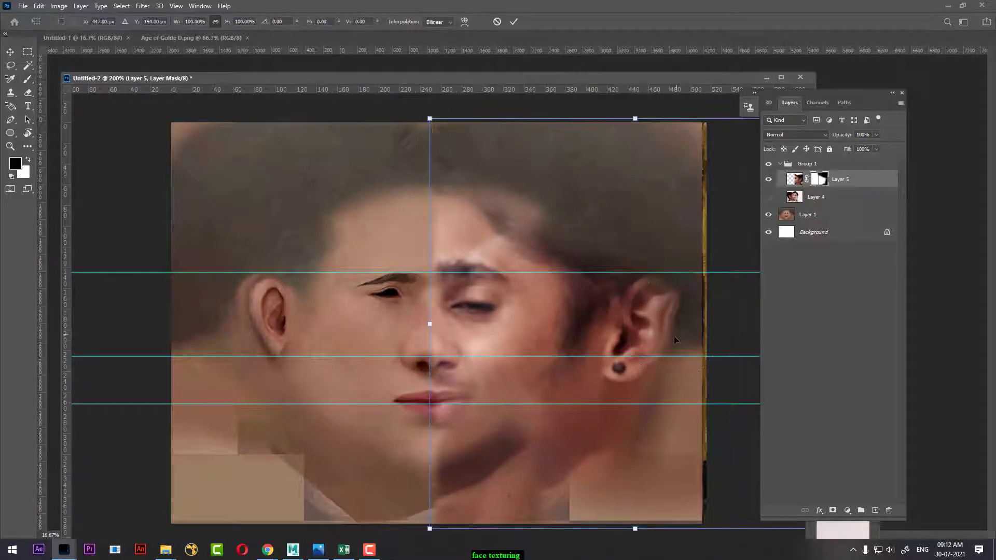
key(ctrl+minus)
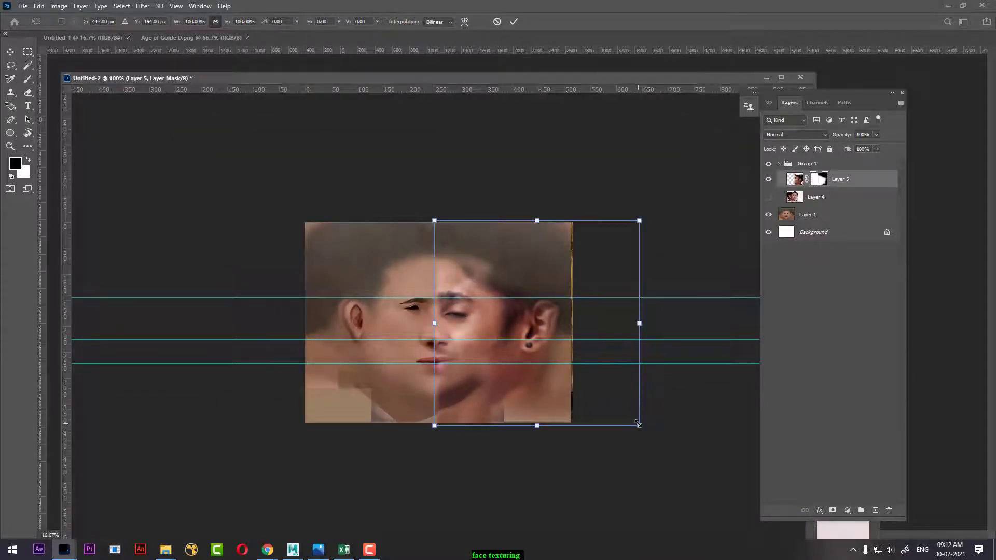
drag(637, 424, 613, 415)
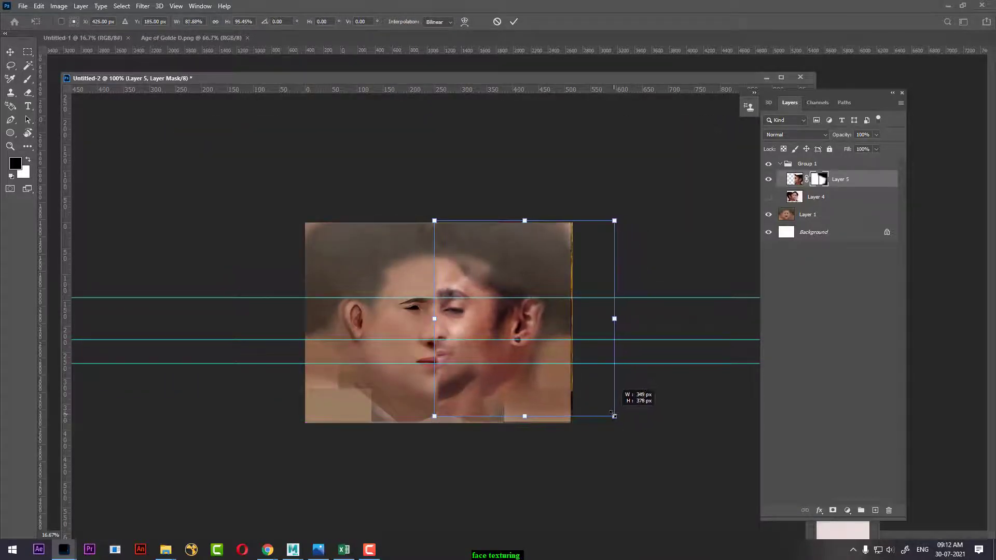
drag(613, 416, 607, 422)
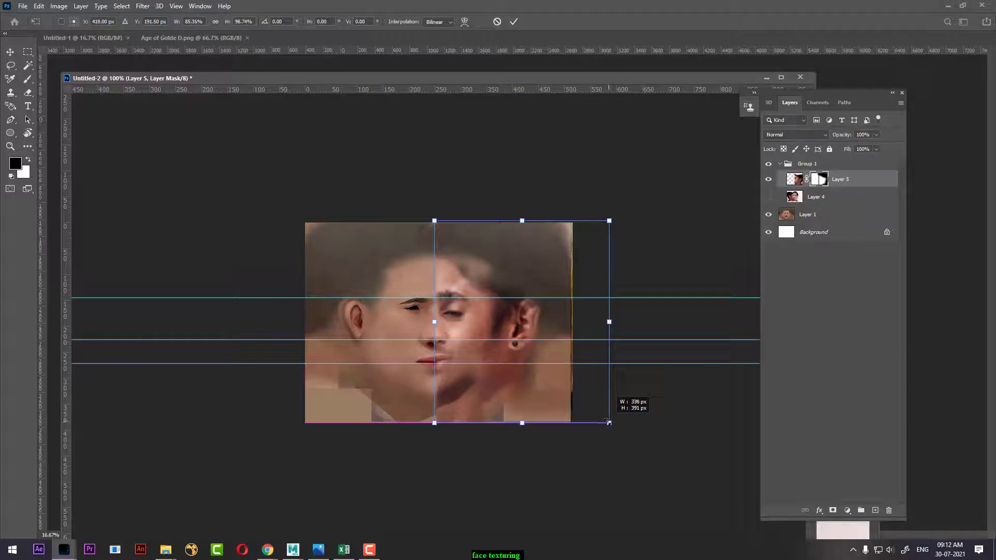
key(Return)
key(b)
key(ctrl+plus)
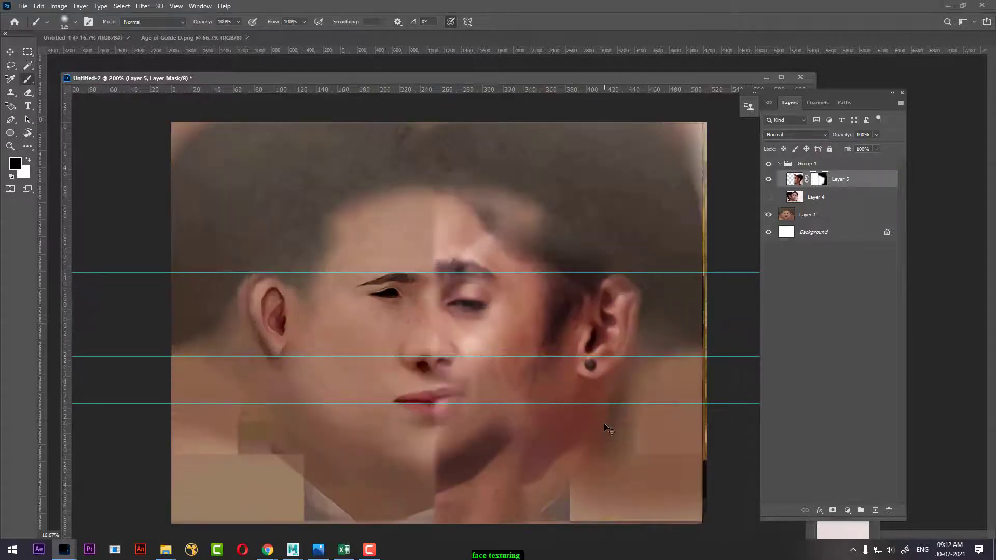
Toggle Layer 5 to compare and lower its fill to see through it.
click(769, 180)
click(768, 179)
key(ctrl+2)
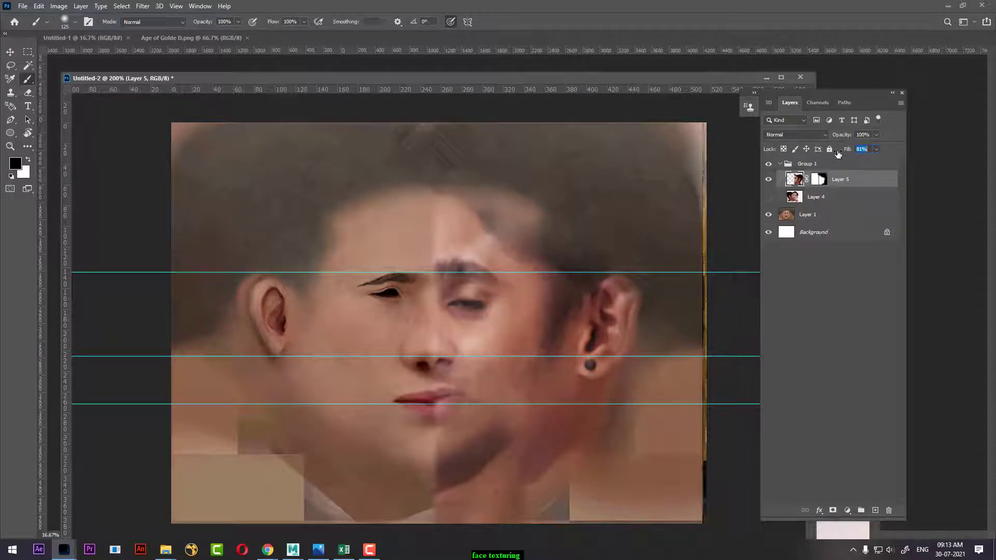
mouse_move(841, 152)
mouse_down()
mouse_move(815, 164)
mouse_move(824, 167)
mouse_up()
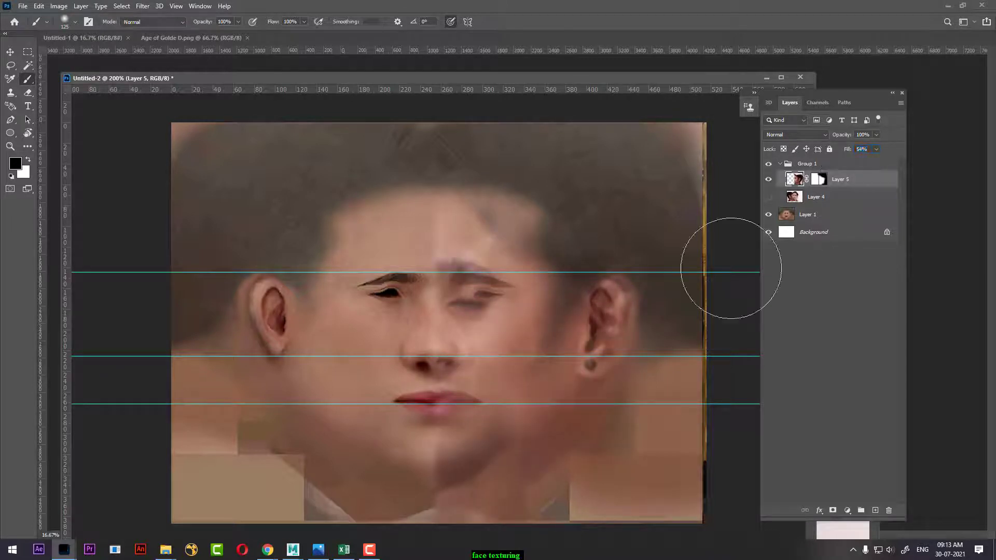
key(ctrl+plus)
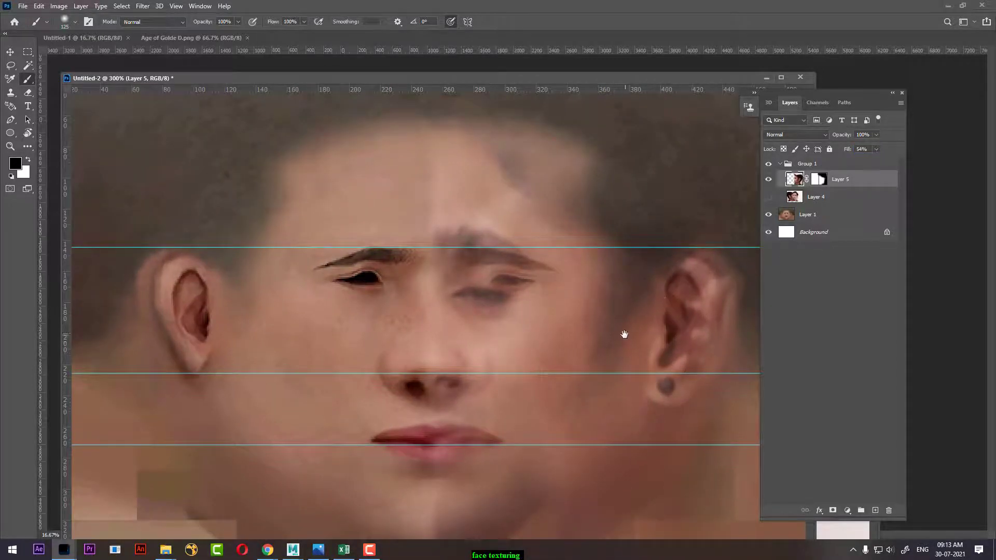
drag(623, 334, 589, 298)
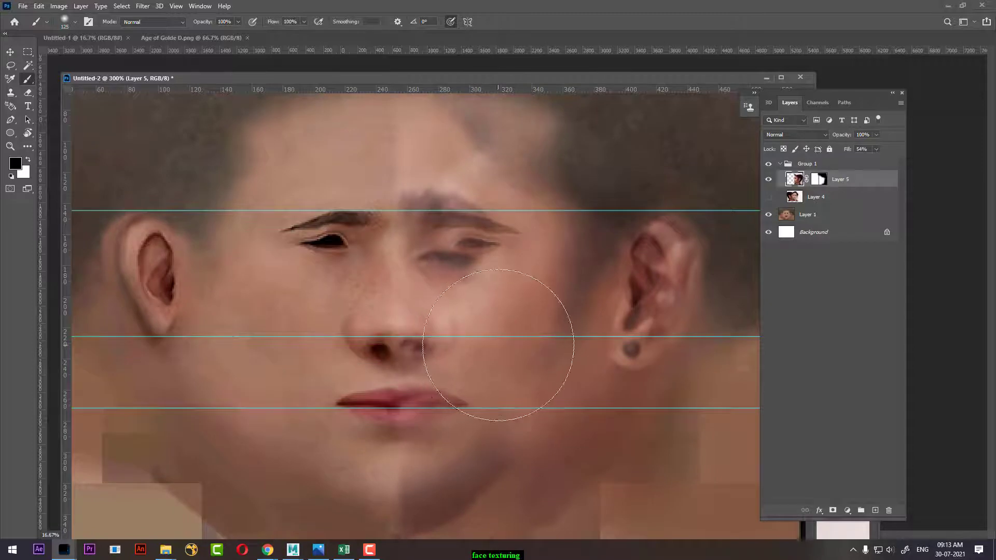
key(v)
key(ctrl+minus)
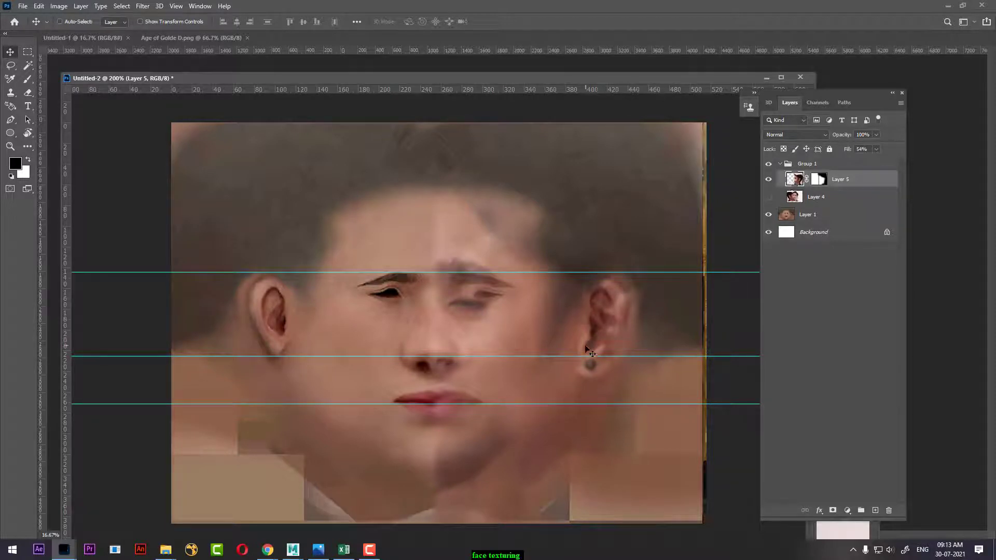
With a smaller brush, paint over the right ear and compare with the base.
key(b)
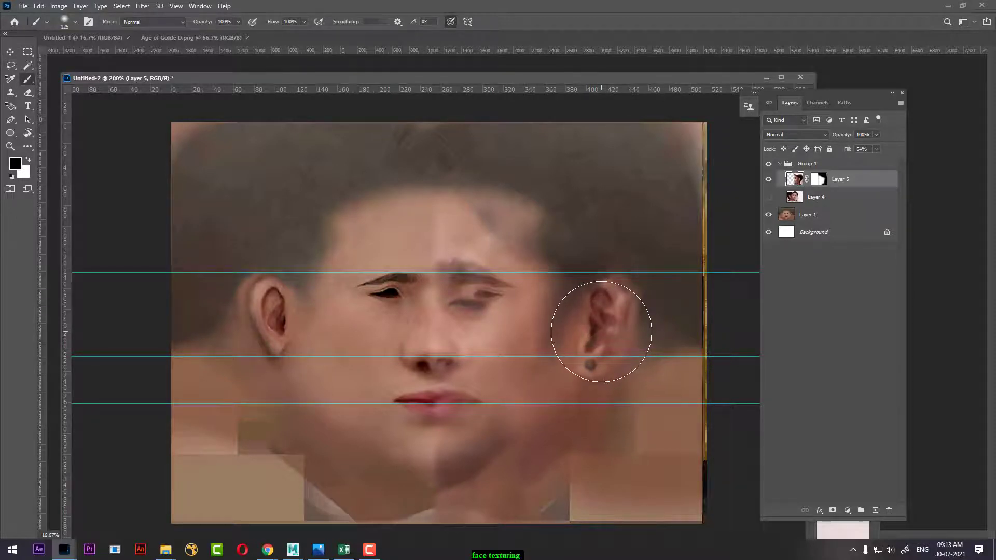
key(bracketleft)
key(bracketleft)
key(bracketleft)
mouse_move(601, 321)
mouse_down()
mouse_move(604, 297)
mouse_move(612, 312)
mouse_up()
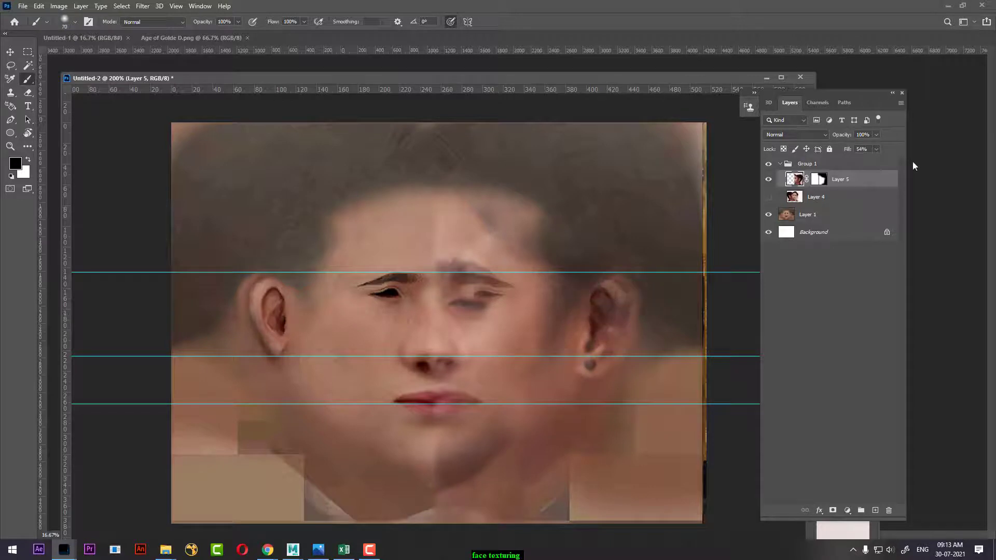
click(769, 179)
click(833, 167)
Mask the right forehead hairline and neck on Layer 5, then duplicate the layer.
click(837, 180)
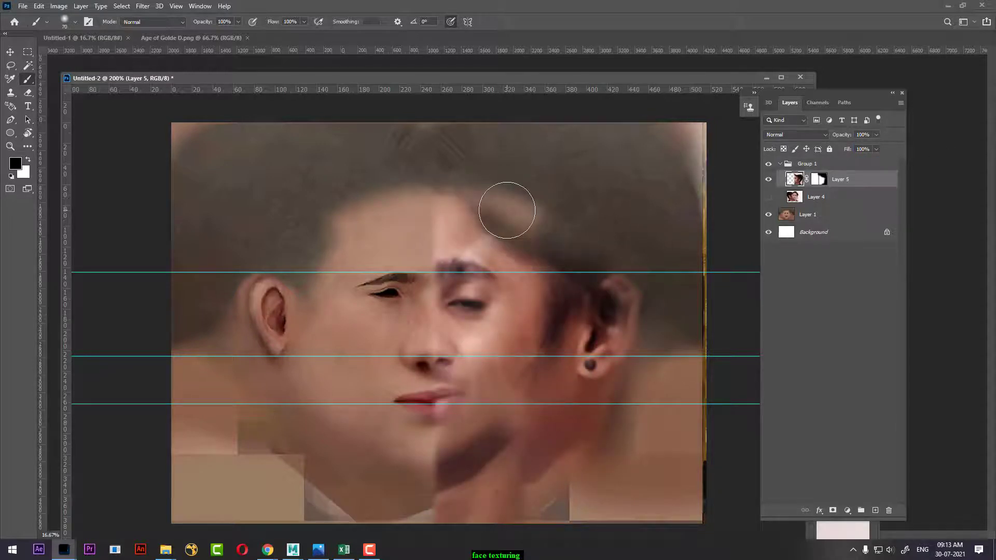
click(819, 180)
mouse_move(513, 221)
mouse_down()
mouse_move(588, 252)
mouse_move(593, 369)
mouse_move(577, 272)
mouse_move(622, 348)
mouse_up()
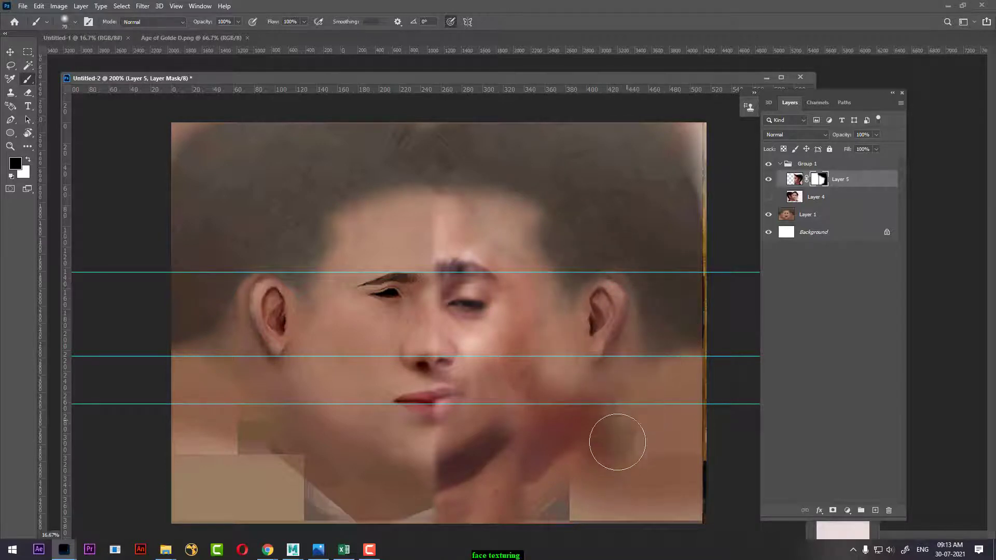
mouse_move(617, 441)
mouse_down()
mouse_move(667, 456)
mouse_move(629, 415)
mouse_move(547, 411)
mouse_move(655, 393)
mouse_up()
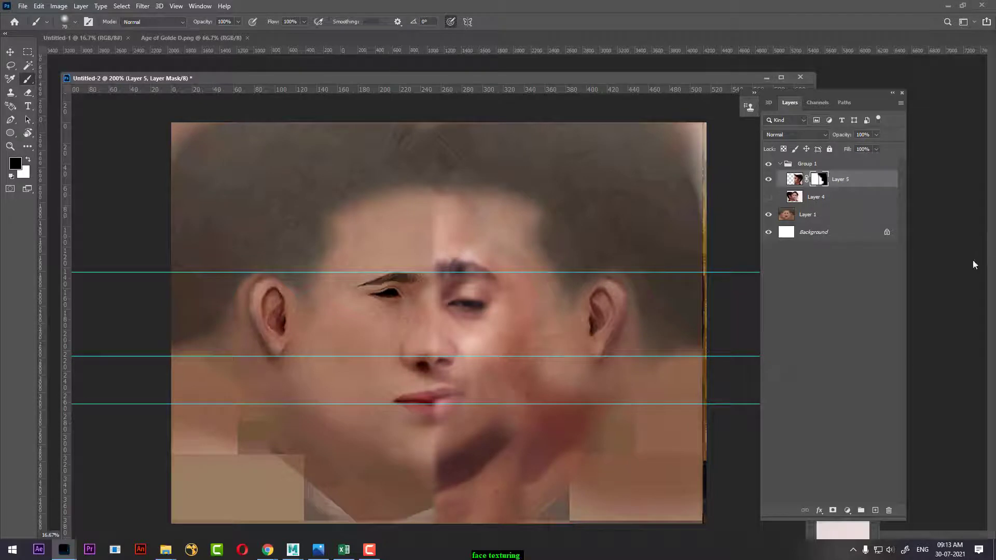
key(ctrl+j)
Flip the Layer 5 copy horizontally and move it over the face's left half.
key(ctrl+t)
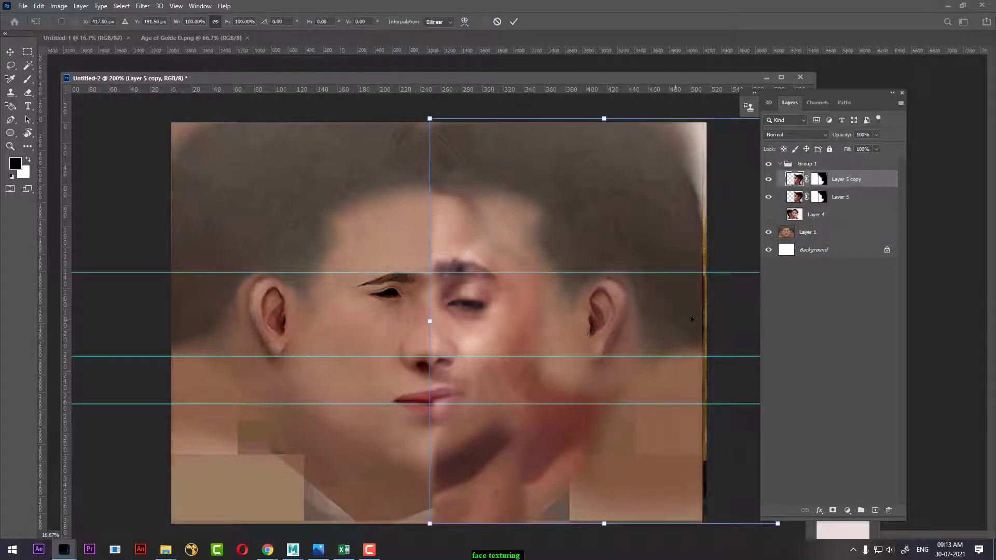
right_click(502, 310)
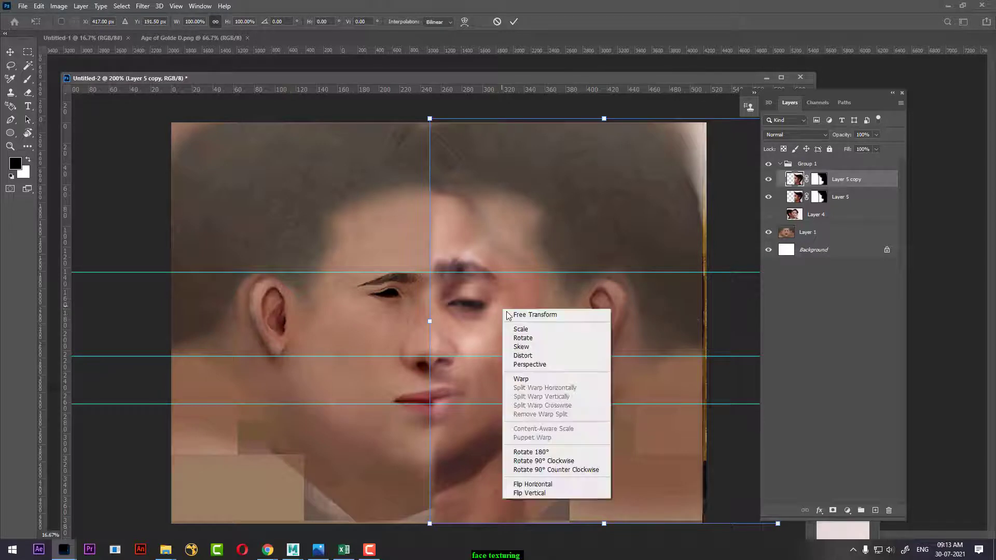
click(558, 493)
key(ctrl+z)
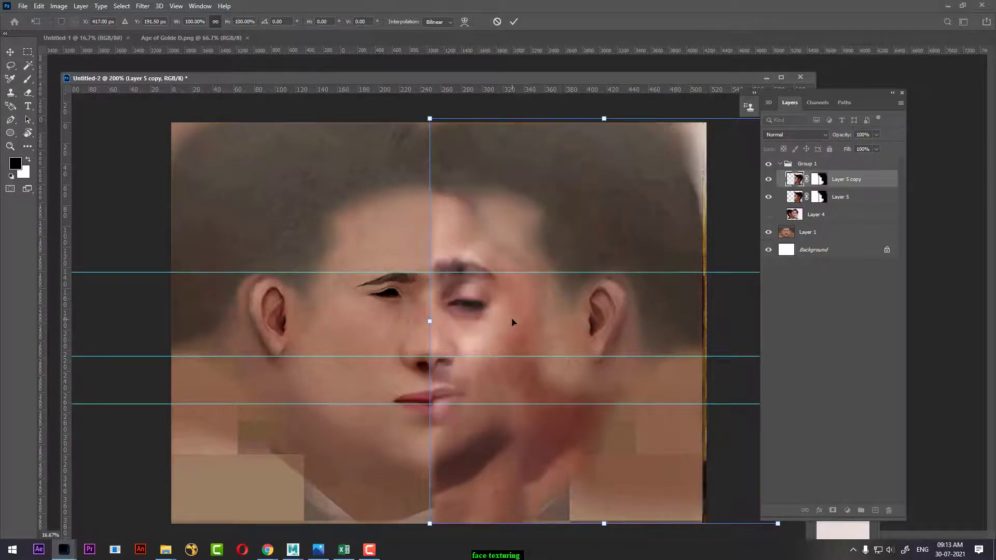
right_click(512, 321)
click(583, 495)
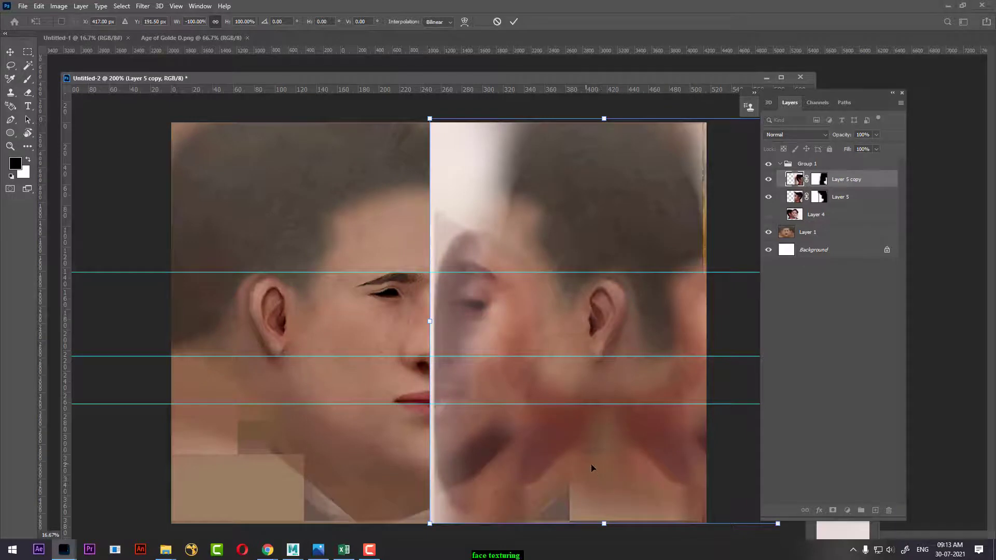
drag(591, 466, 262, 470)
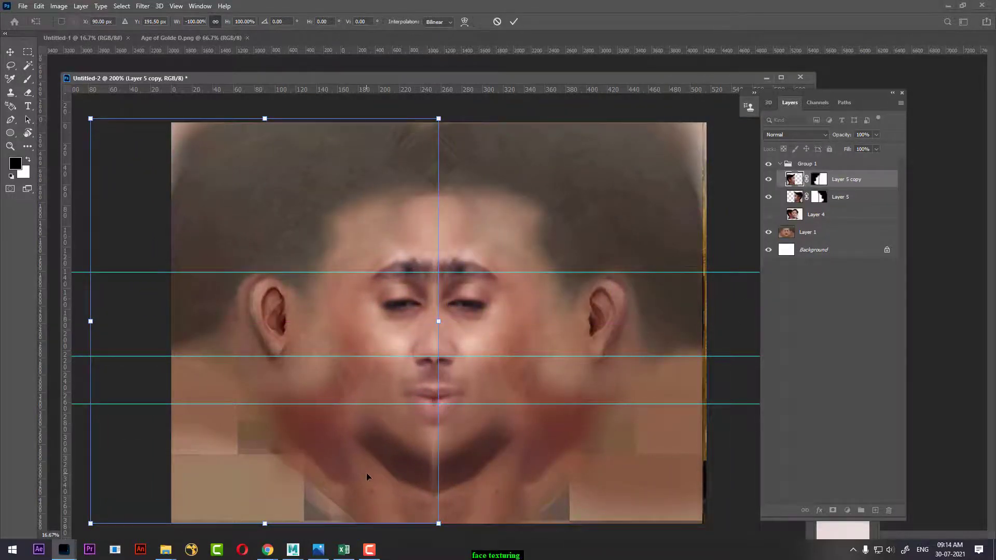
key(ctrl+plus)
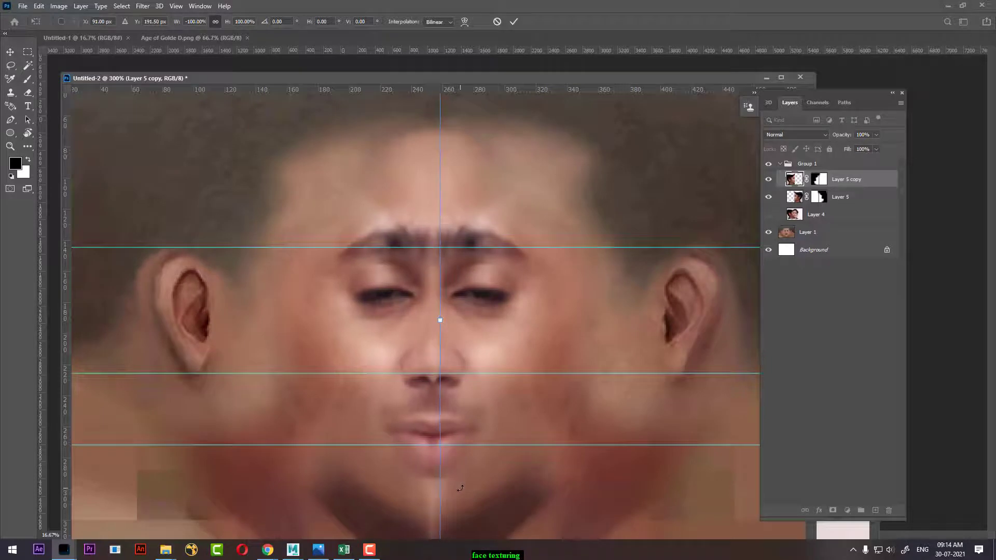
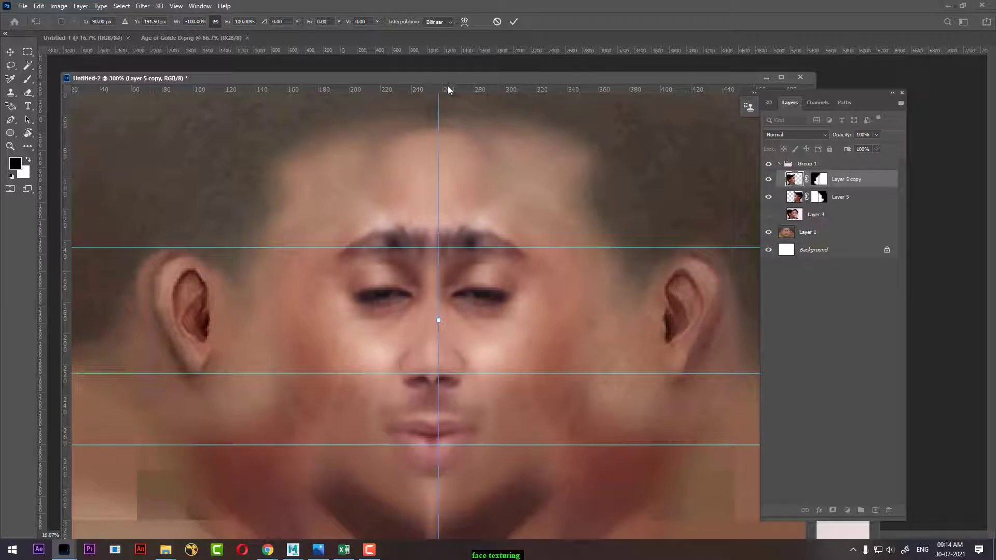
Zoom out and commit the mirrored half's Free Transform.
key(ctrl+minus)
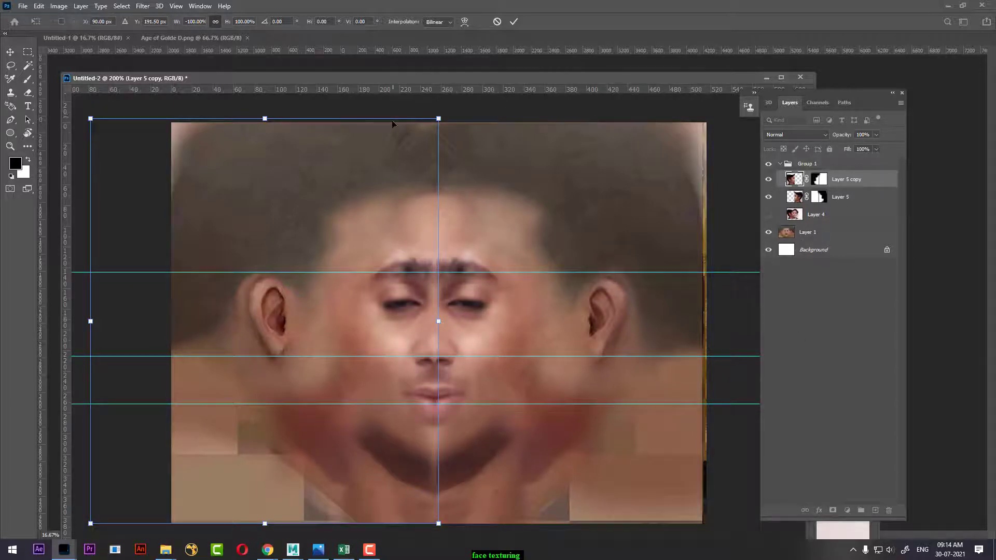
key(Return)
key(b)
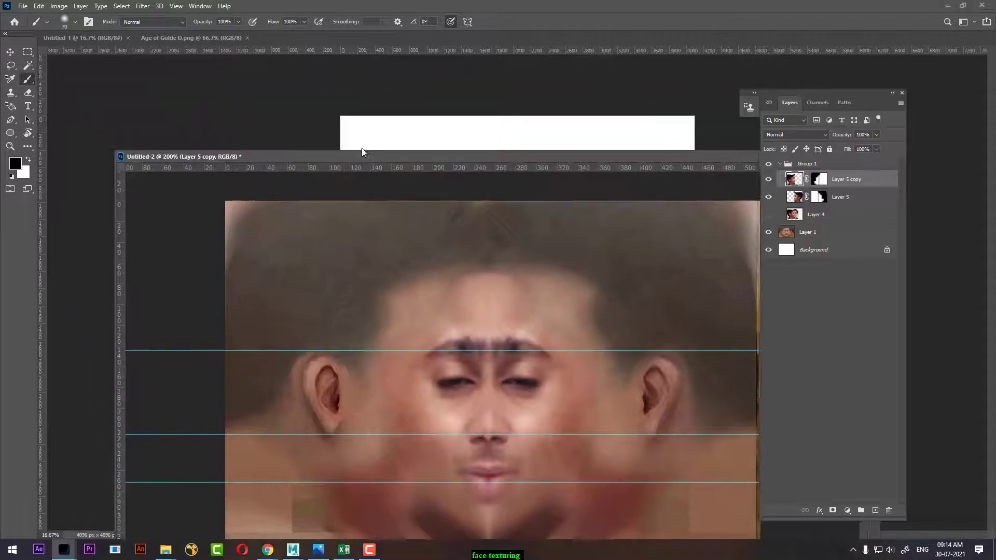
Switch to the Move tool (V) and shift the texture document window to the right.
drag(321, 80, 337, 135)
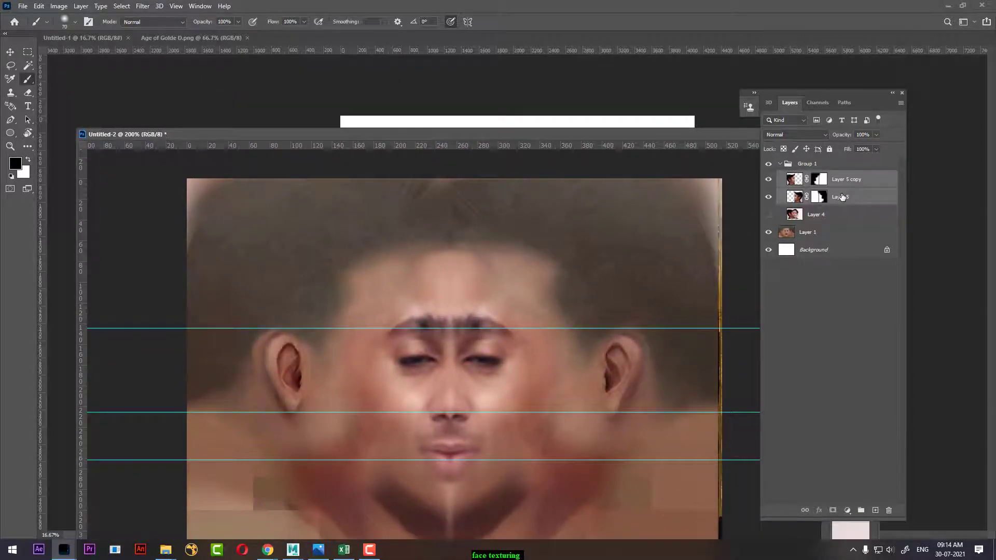
key(v)
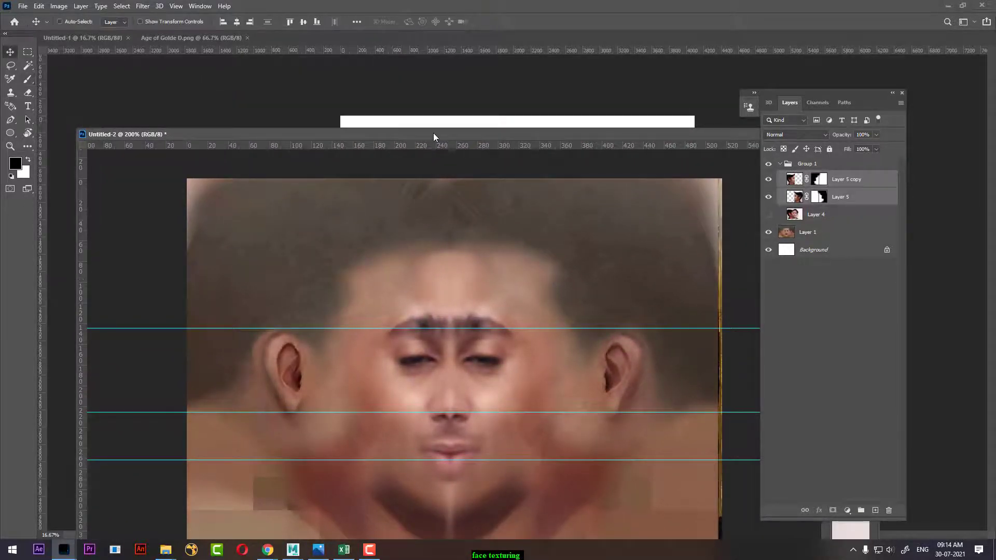
drag(433, 133, 544, 136)
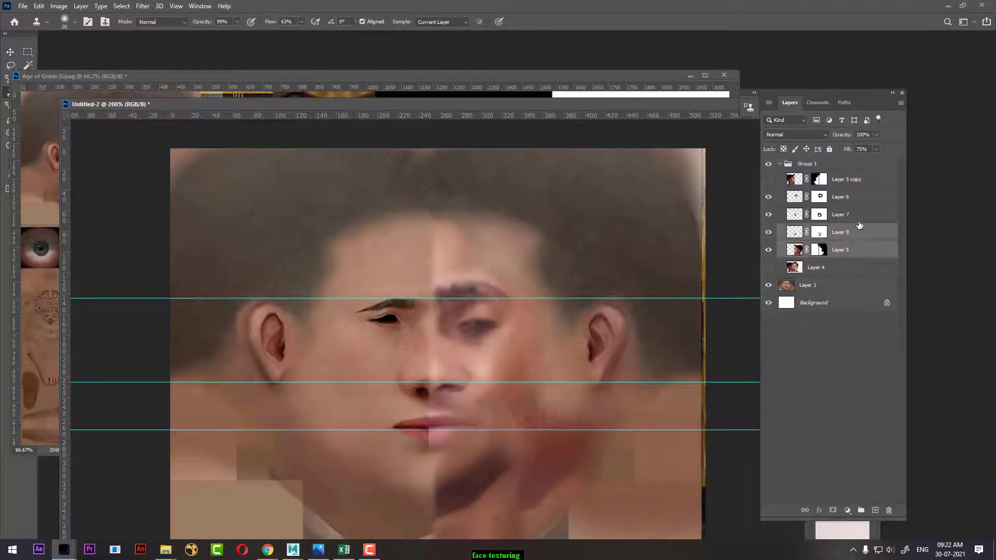
Merge Layers 5–8 into Layer 6, duplicate it and flip the copy horizontally.
ctrl+click(853, 214)
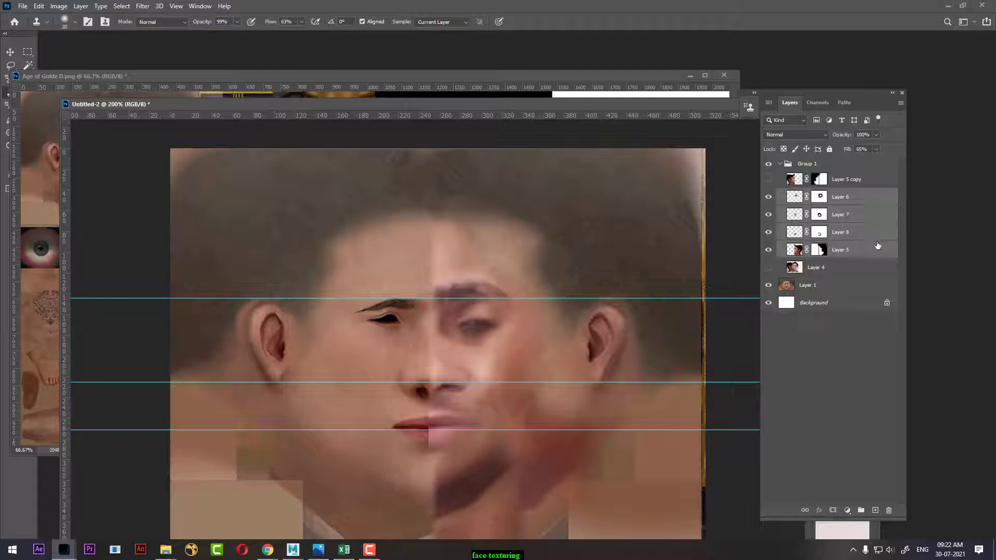
key(ctrl+e)
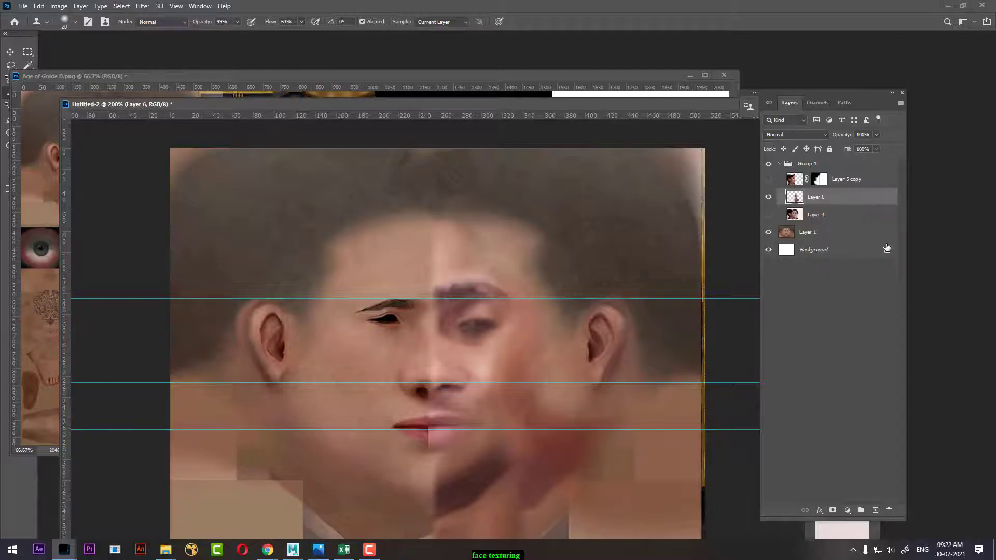
key(ctrl+j)
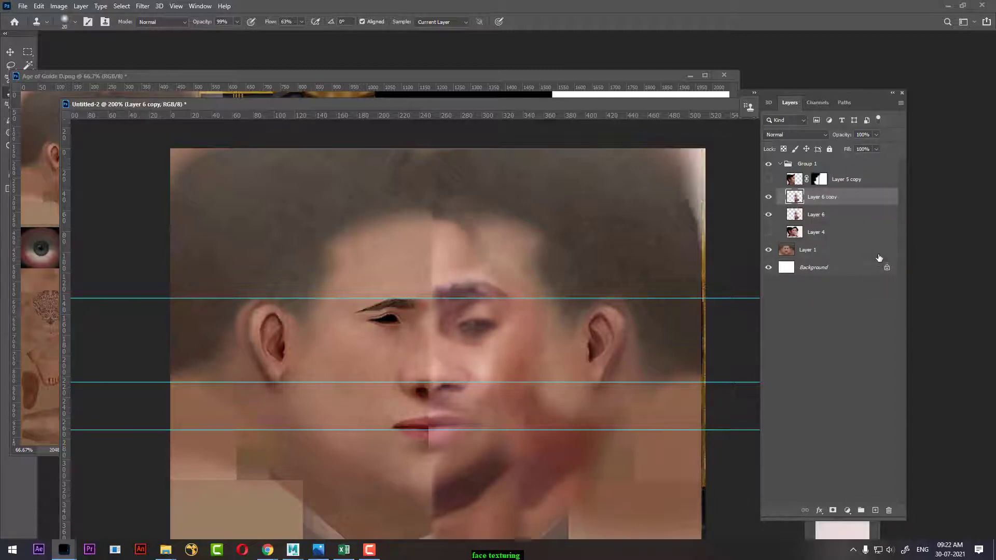
key(ctrl+t)
right_click(514, 359)
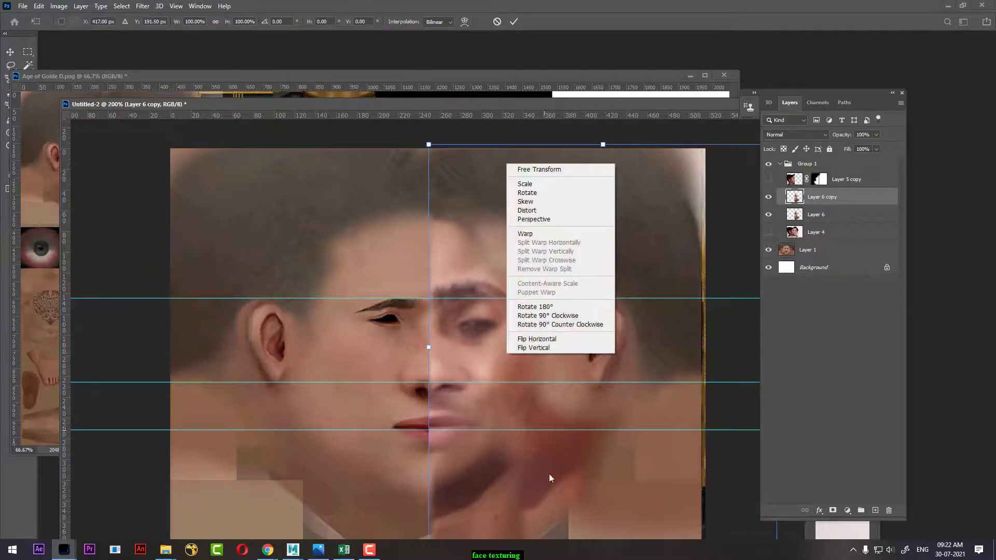
click(561, 343)
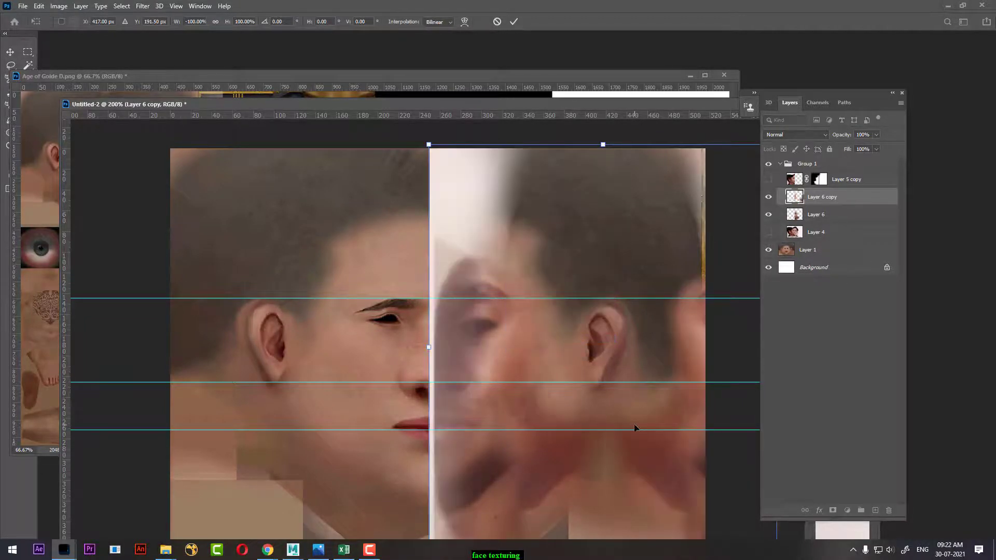
Nudge the flipped Layer 6 copy left to meet the face centre and commit it.
key(Left)
key(Left)
key(shift+Left)
key(shift+Left)
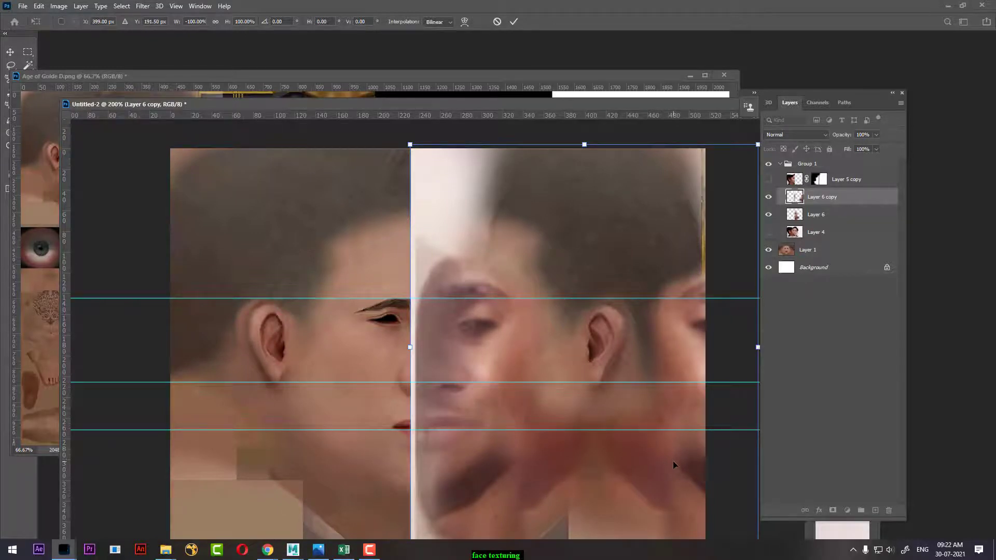
key(Left)
key(Left)
key(Left)
key(Left)
key(Left)
key(Left)
key(Left)
key(Left)
key(Left)
key(Left)
key(Left)
key(Left)
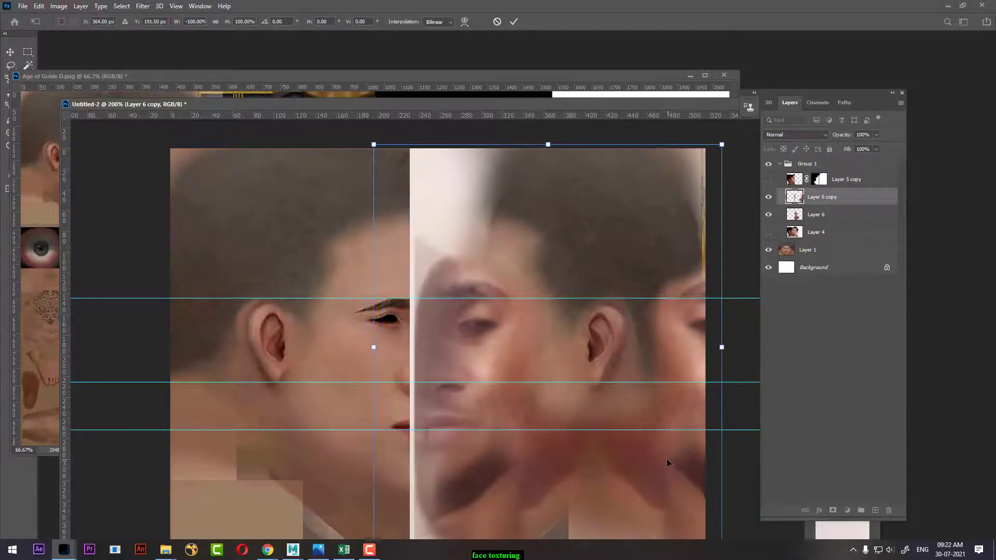
key(Left)
key(Left)
key(Left)
key(Left)
key(Left)
key(Left)
key(Left)
key(Left)
key(Left)
key(Left)
key(Left)
key(Left)
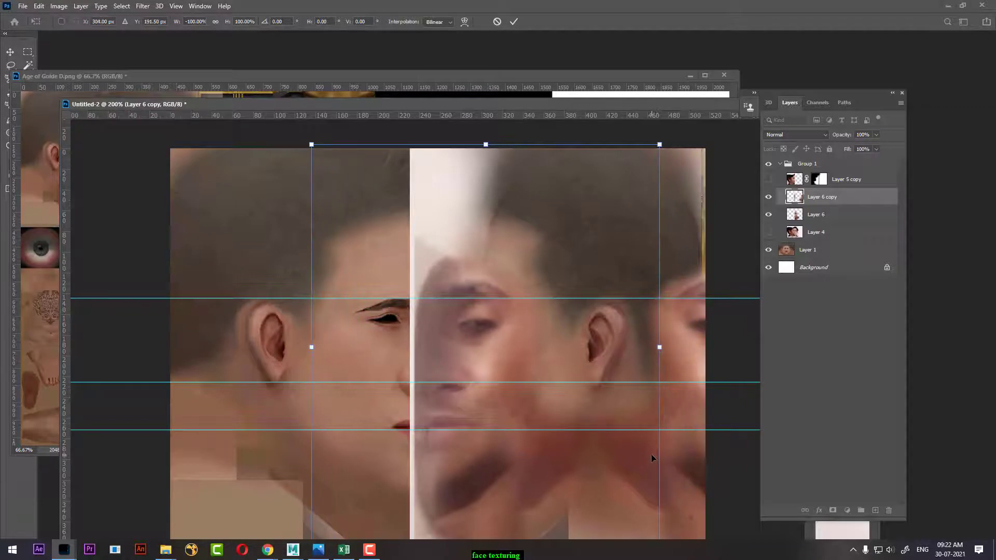
key(Left)
key(Left)
key(Left)
key(Left)
key(Left)
key(Left)
key(Left)
key(Left)
key(Left)
key(Left)
key(Left)
key(Left)
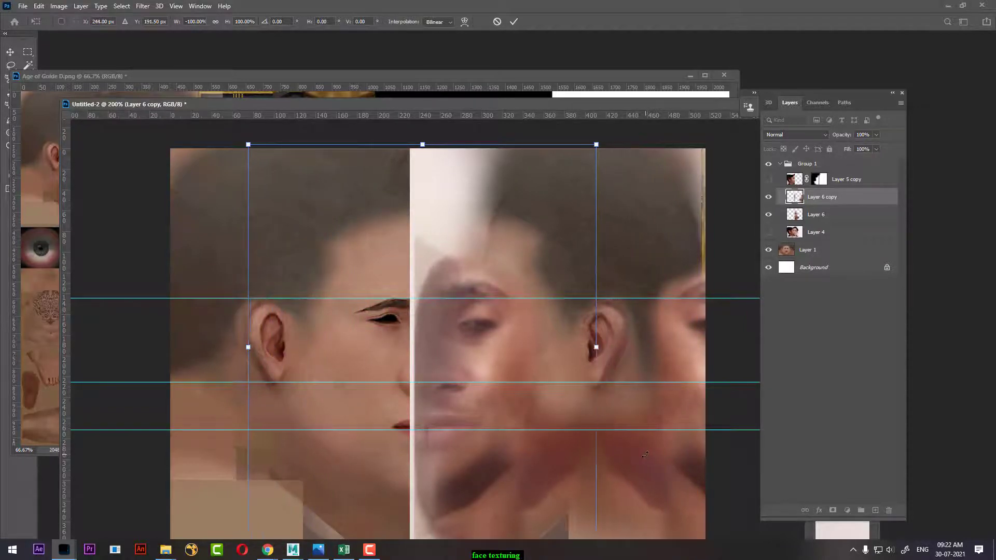
key(Left)
key(Left)
key(Left)
key(Left)
key(Left)
key(Left)
key(Left)
key(Left)
key(Left)
key(Left)
key(Left)
key(Left)
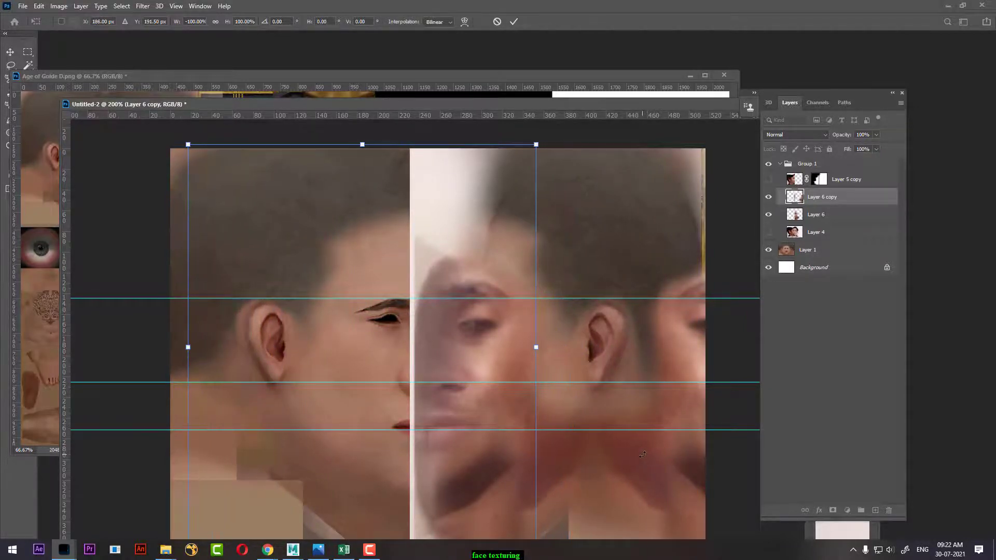
key(Left)
key(Left)
key(Left)
key(Left)
key(Left)
key(Left)
key(Left)
key(Left)
key(Left)
key(Left)
key(Left)
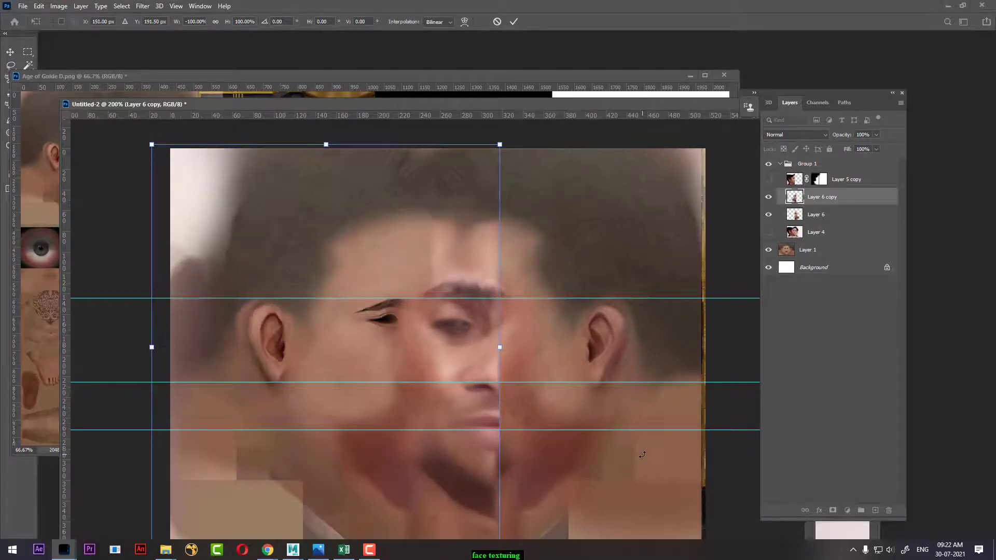
key(Left)
key(Left)
key(Left)
key(Left)
key(Left)
key(Left)
key(Left)
key(Left)
key(Left)
key(Left)
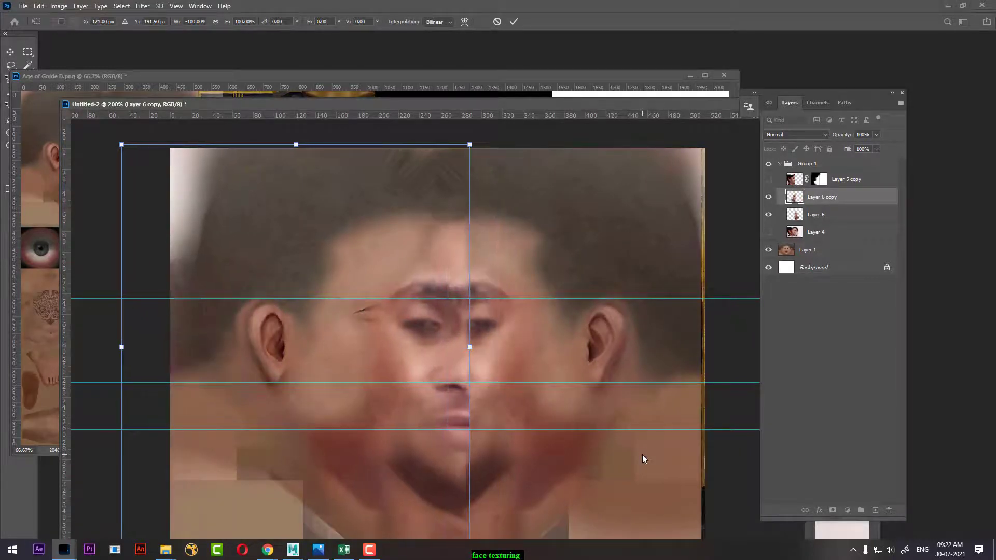
key(Left)
key(Left)
key(Left)
key(Left)
key(Left)
key(Left)
key(Left)
key(Left)
key(Left)
key(Left)
key(Left)
key(Left)
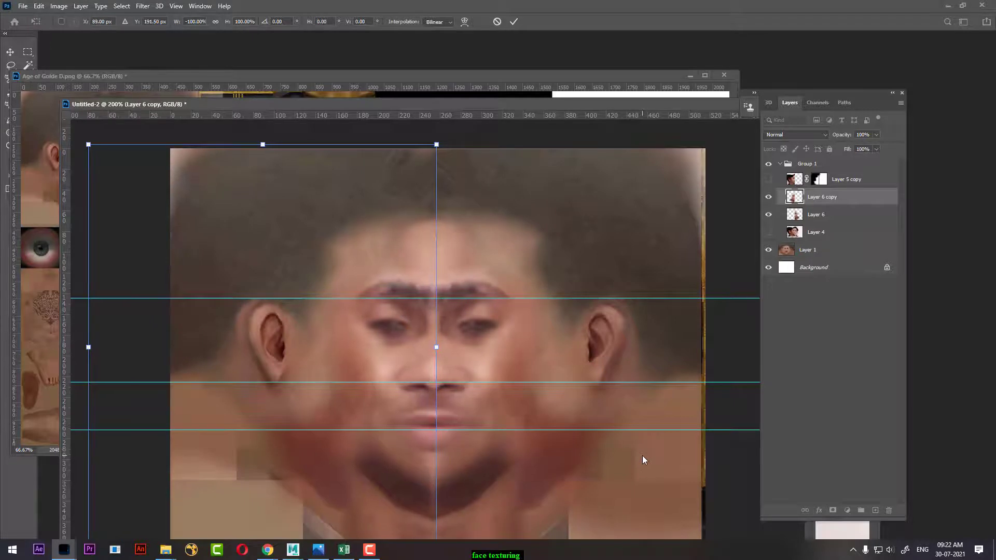
key(Left)
key(Left)
key(Left)
key(Left)
key(Left)
key(Left)
key(Right)
key(Right)
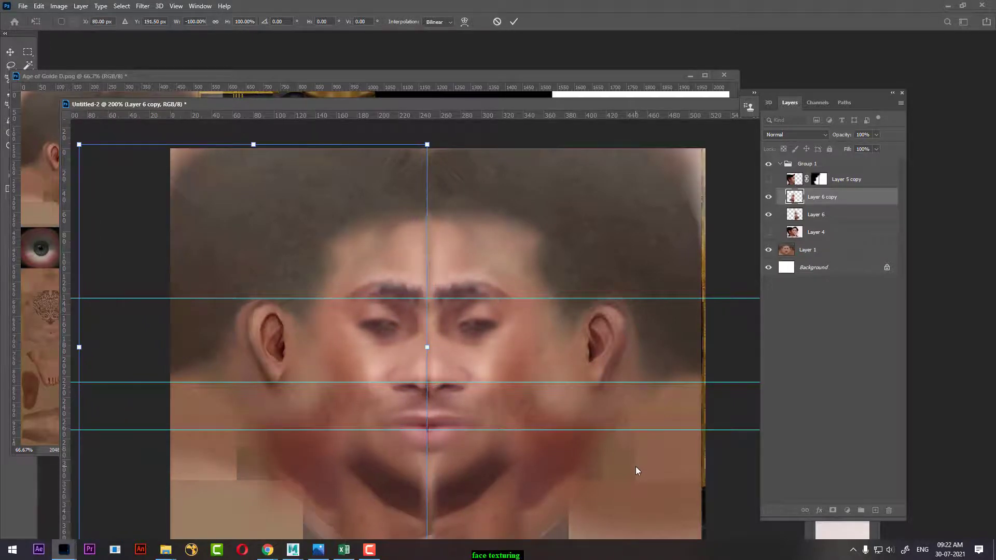
key(Right)
key(Right)
key(Right)
key(Right)
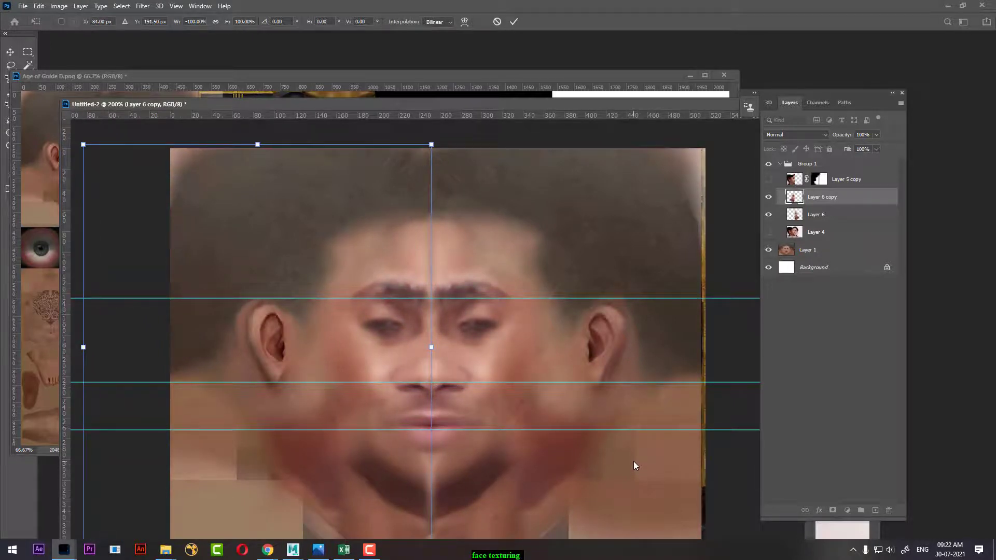
key(Return)
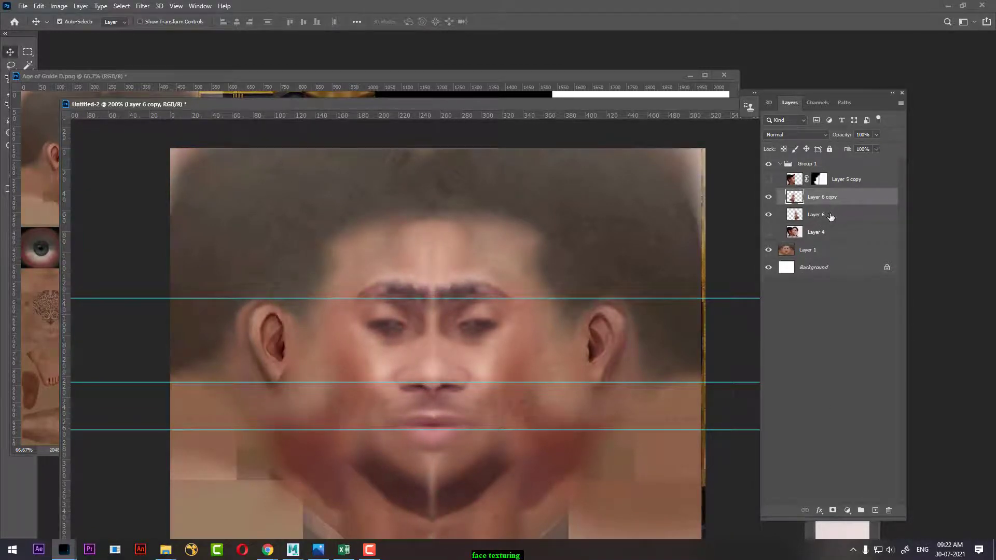
Lower both face layers' fill to 69% and Layer 6 copy's to 63%, then nudge it right.
ctrl+click(808, 217)
mouse_move(848, 151)
mouse_down()
mouse_move(832, 152)
mouse_move(878, 151)
mouse_up()
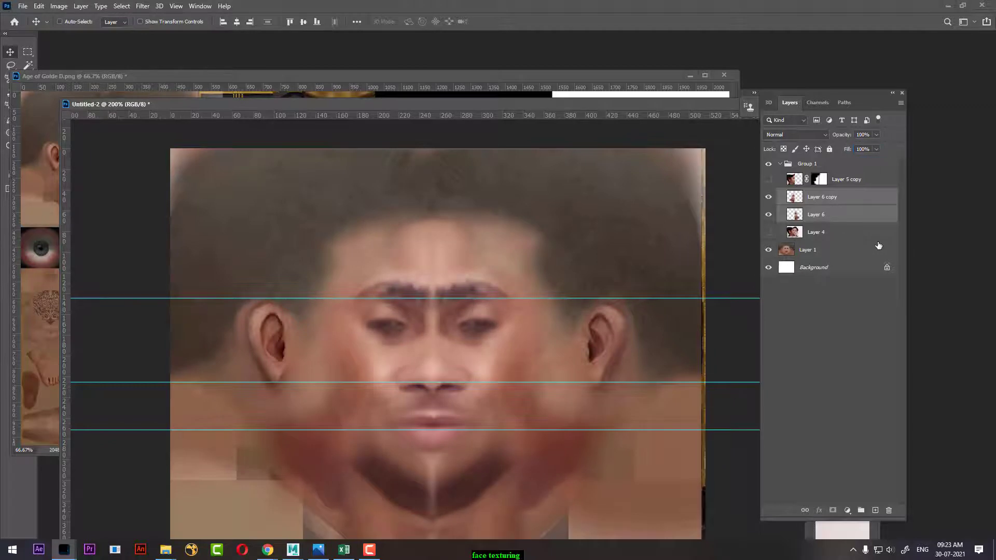
click(845, 198)
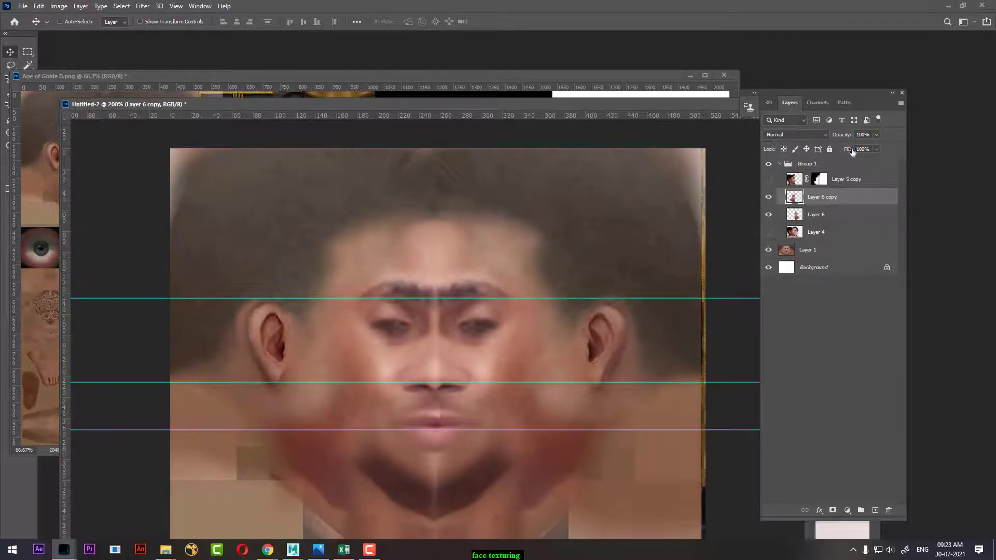
mouse_move(848, 151)
mouse_down()
mouse_move(829, 156)
mouse_move(857, 152)
mouse_up()
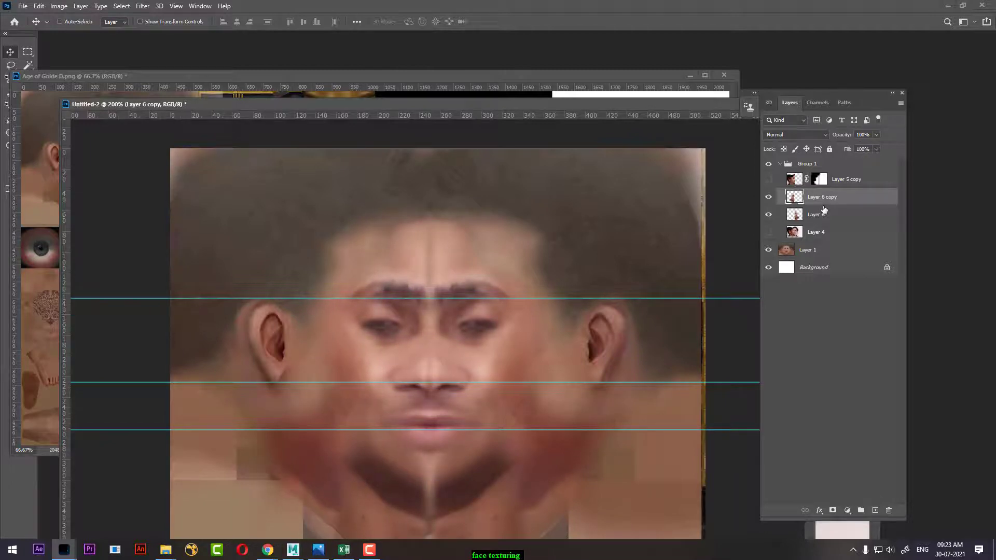
key(Right)
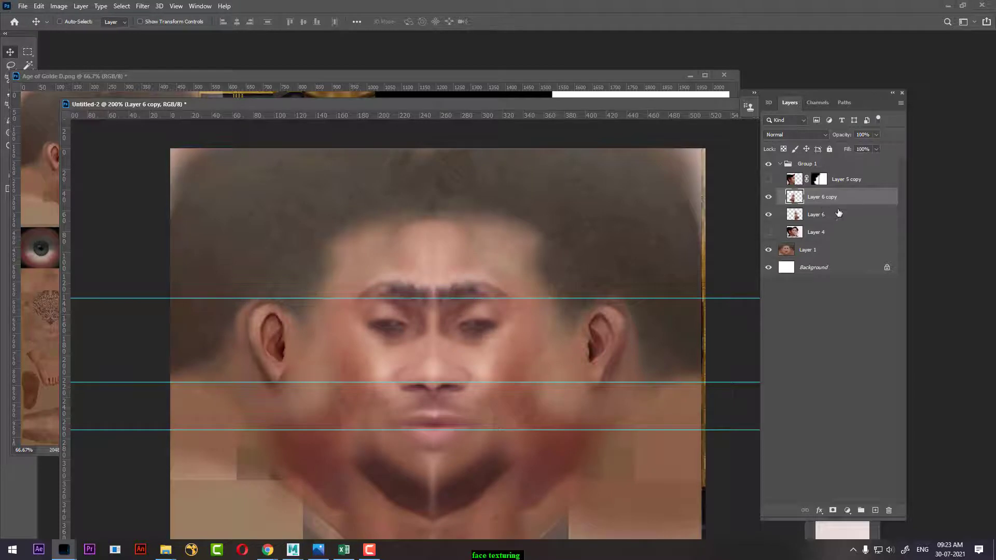
Select Layer 6 together with Layer 6 copy and merge them with Ctrl+E.
click(838, 213)
key(ctrl)
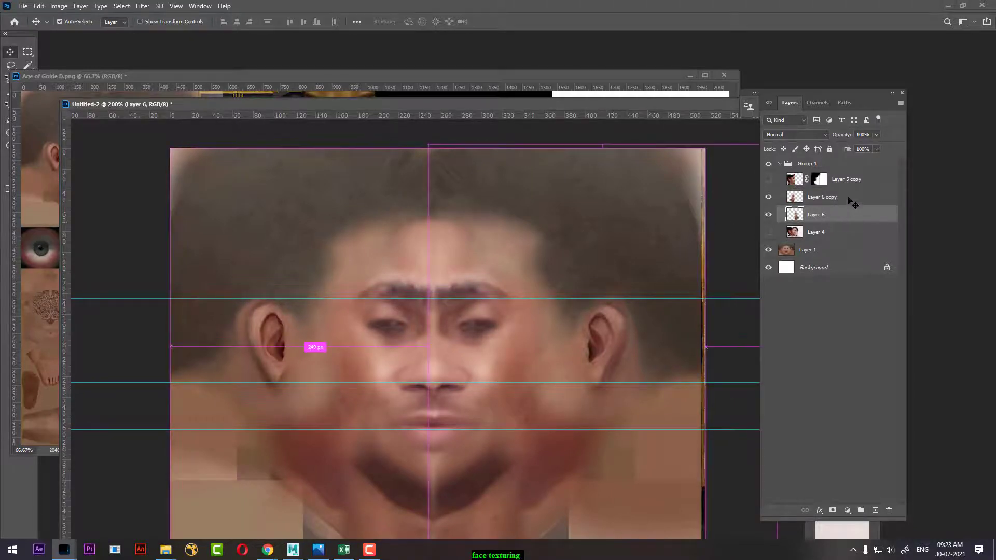
ctrl+click(851, 199)
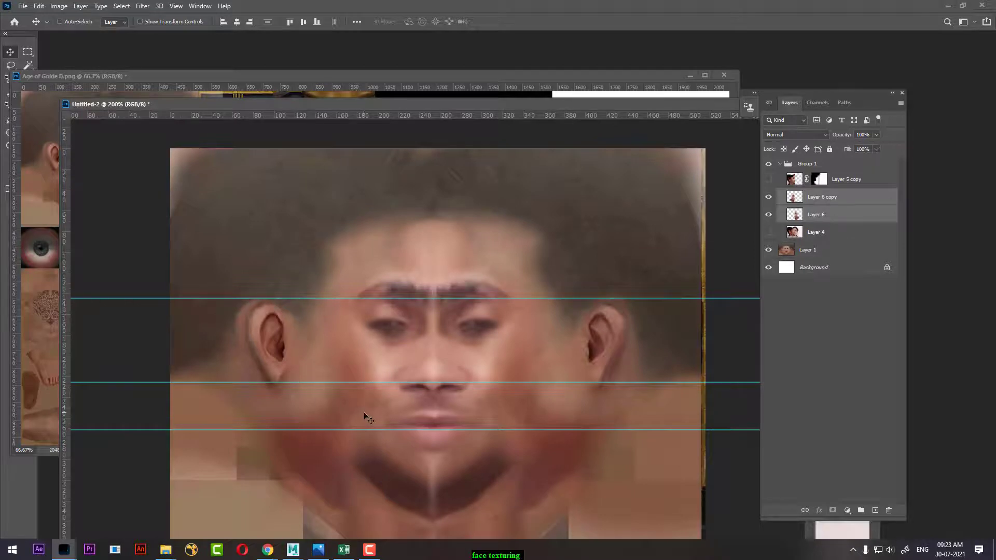
scroll(374, 407, down, 2)
scroll(455, 406, down, 2)
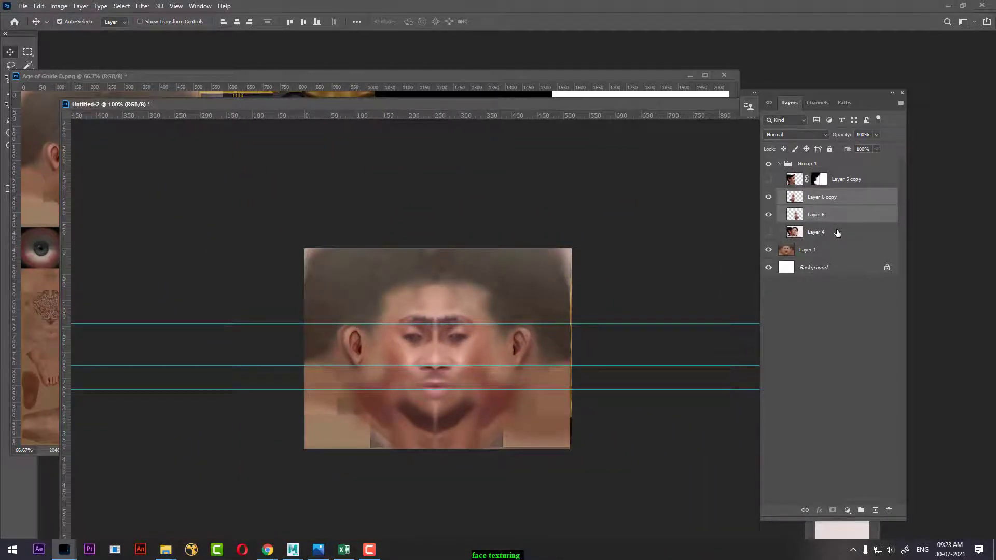
key(ctrl+e)
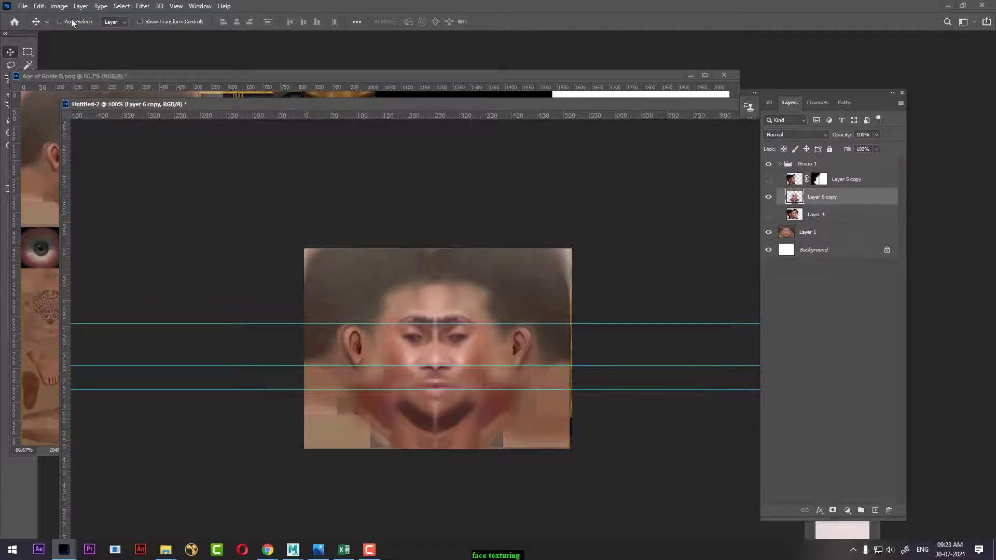
Start Match Color with Untitled-2, Layer 1 as the colour source.
click(59, 6)
mouse_move(74, 33)
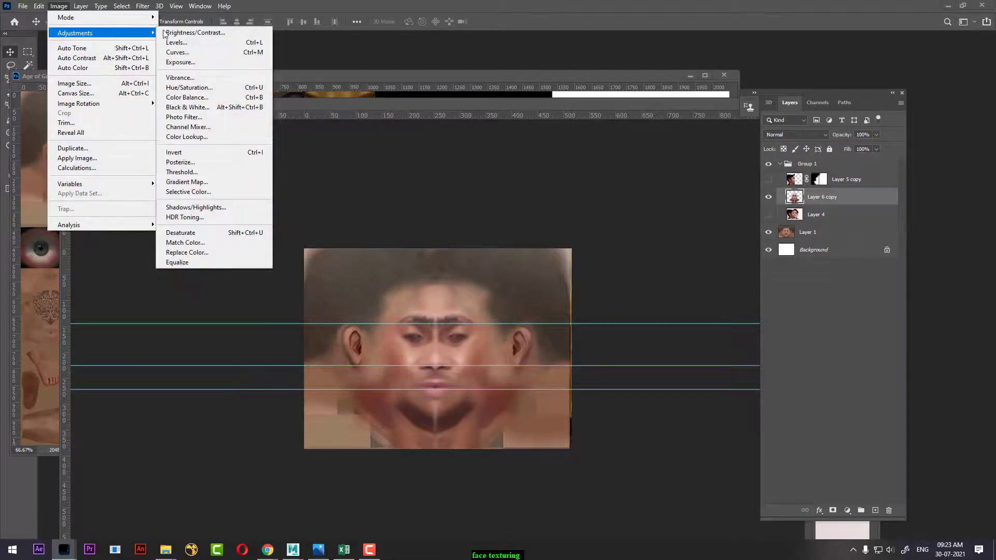
click(228, 242)
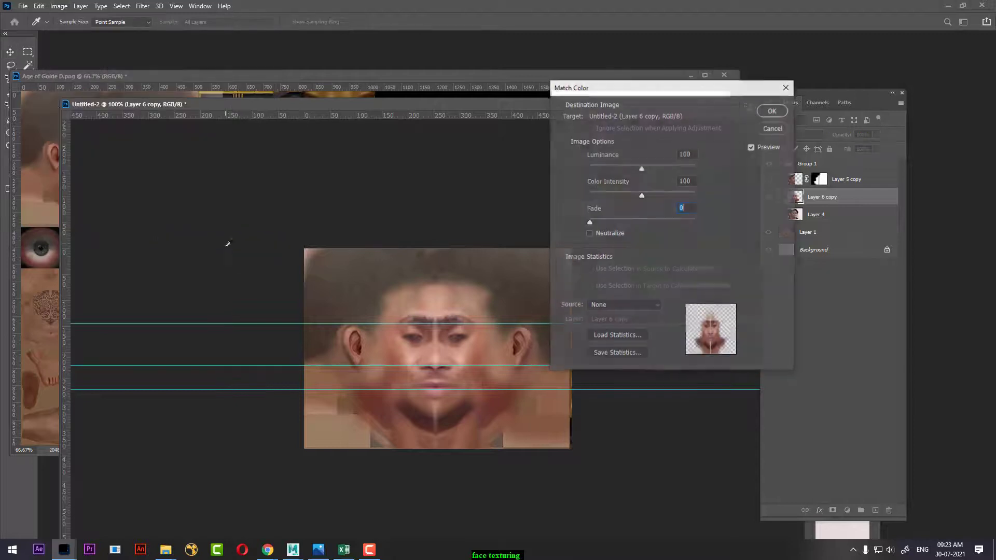
click(627, 307)
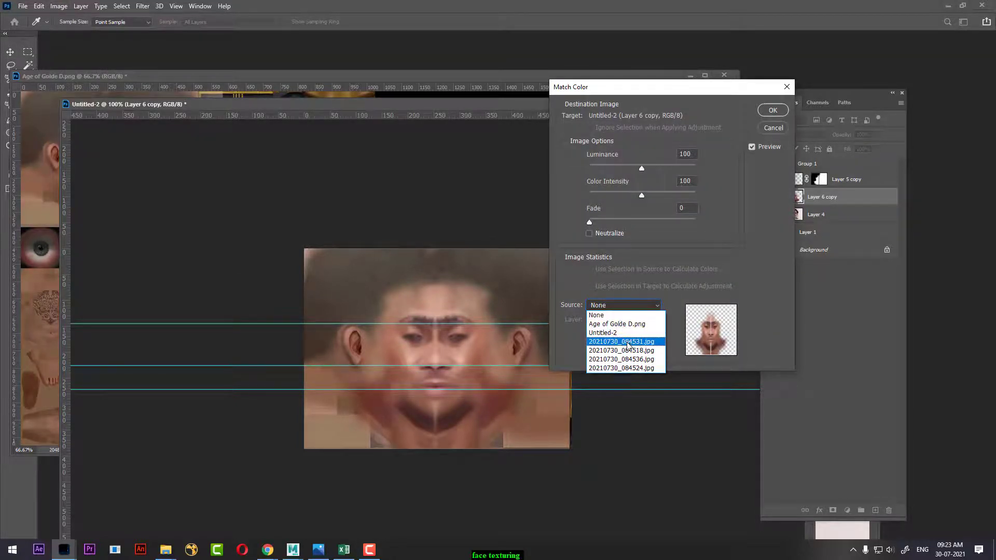
click(643, 332)
click(655, 321)
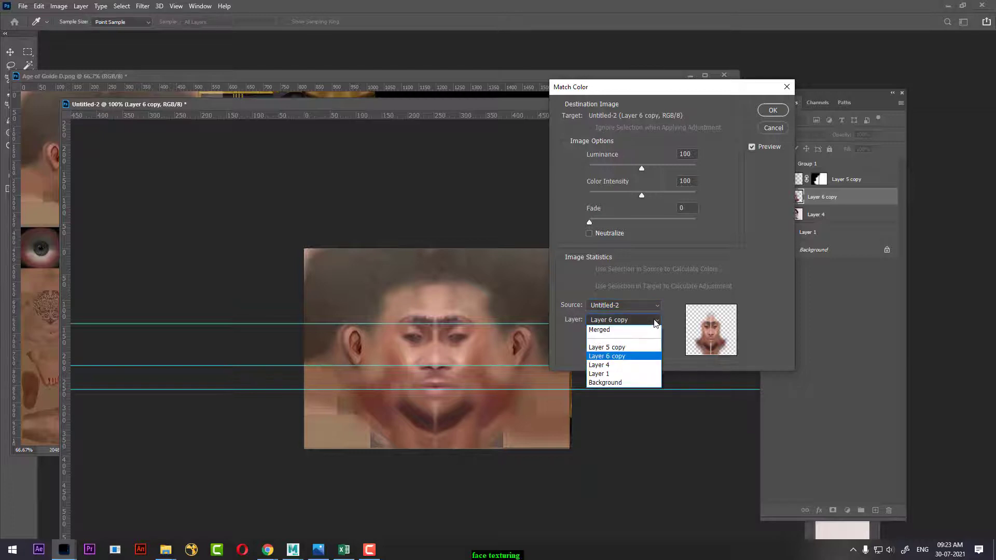
click(631, 375)
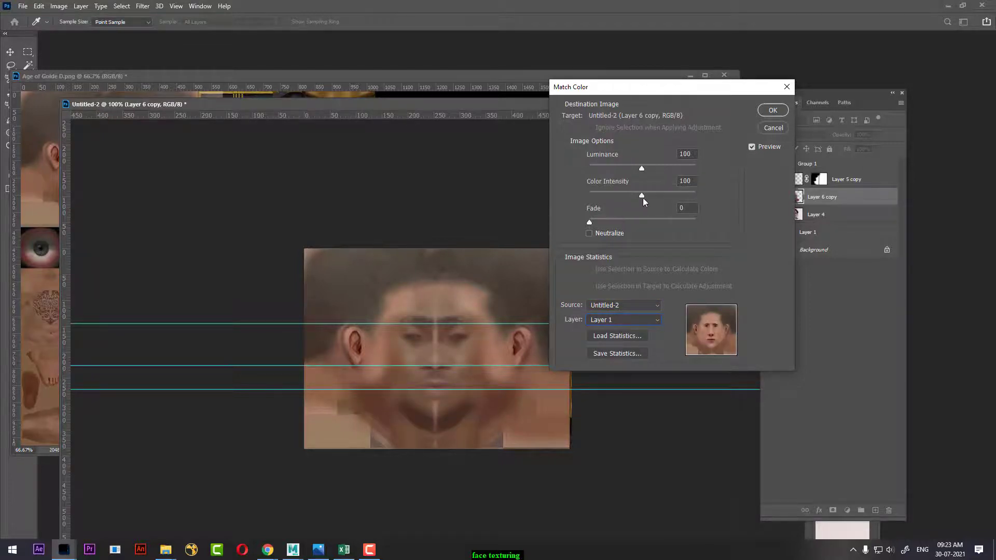
Set Luminance 193, Color Intensity 62 and Fade 44, and apply the match.
drag(609, 197, 649, 196)
drag(590, 223, 625, 223)
drag(642, 168, 679, 167)
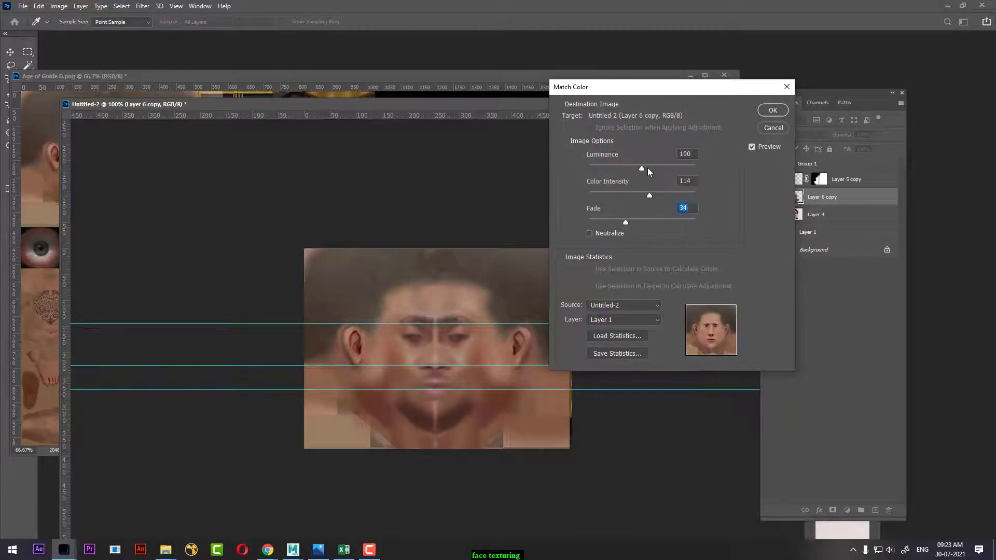
click(692, 165)
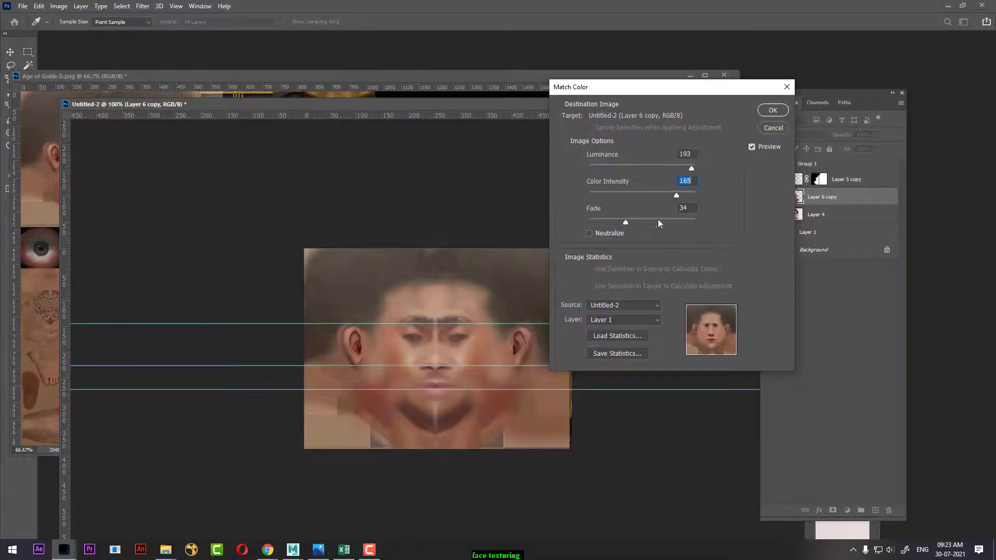
mouse_move(626, 223)
mouse_down()
mouse_move(656, 222)
mouse_move(638, 226)
mouse_up()
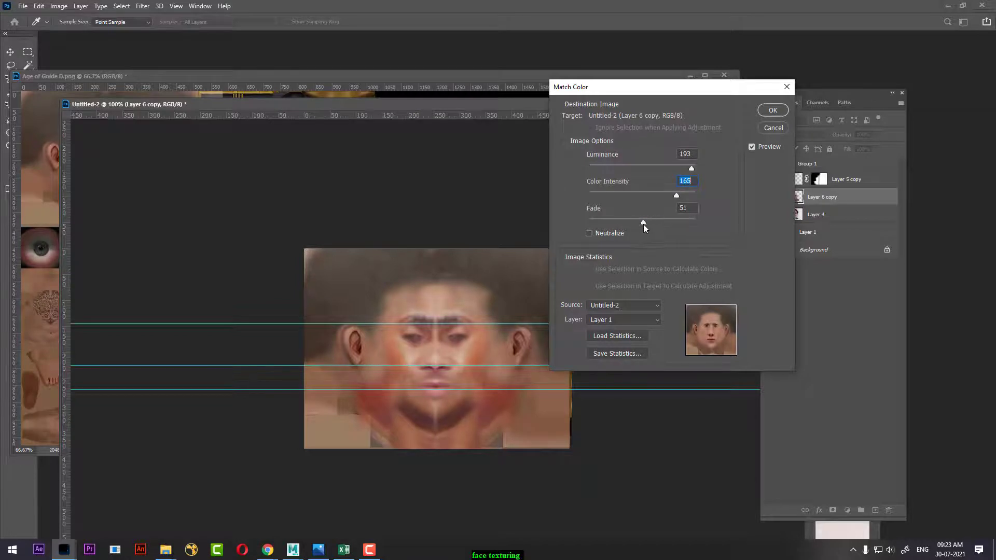
click(624, 195)
click(766, 112)
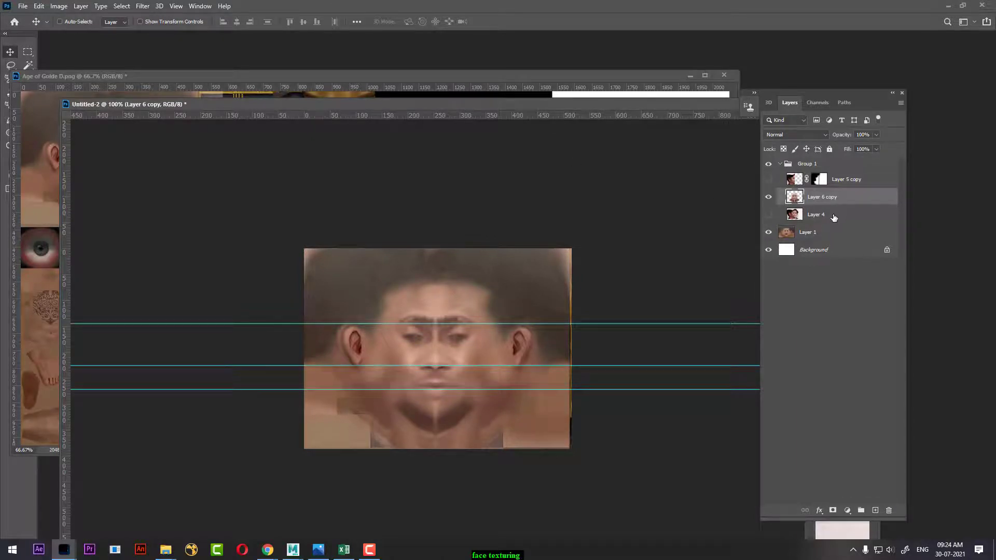
Group Layer 6 copy and Layer 1 as Group 2 and drag it into Age of Golde D.png.
ctrl+click(822, 232)
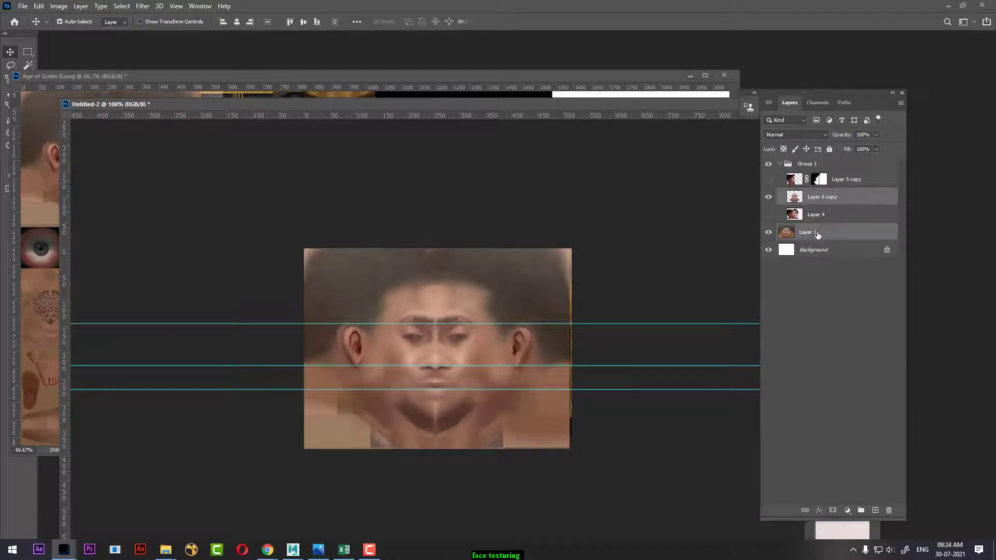
key(ctrl+g)
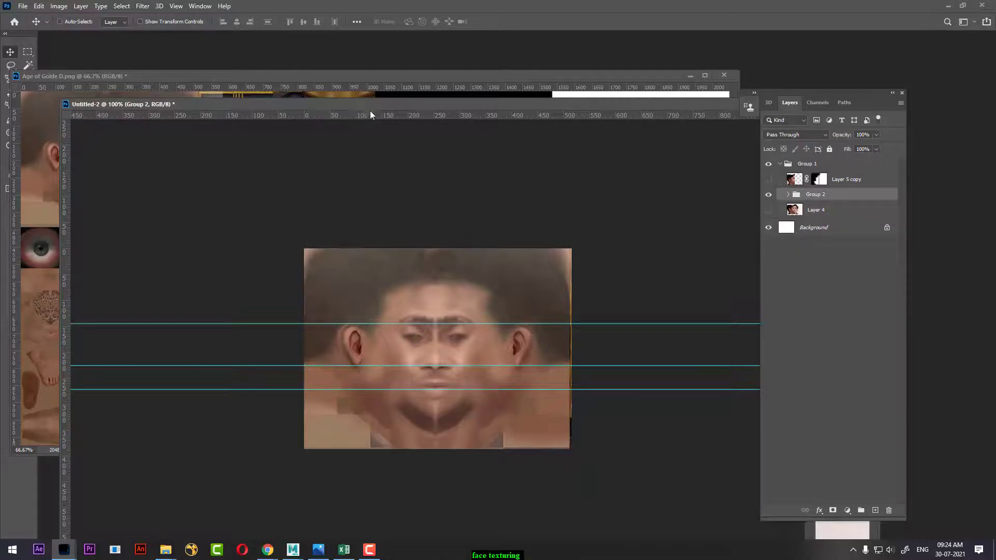
drag(371, 104, 529, 119)
drag(578, 329, 98, 171)
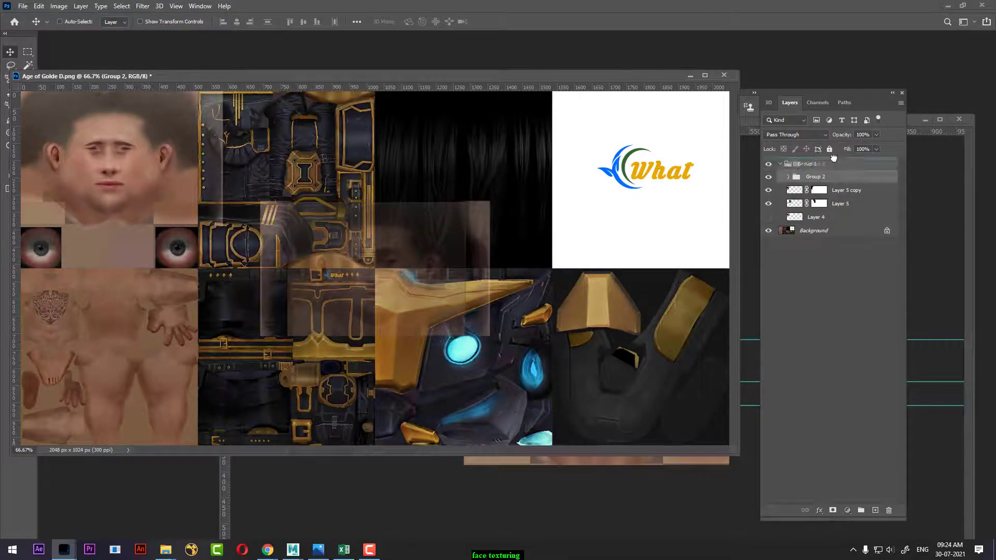
Stack Group 2 above Group 1, set its fill to 64% and align it over the face area.
drag(835, 182, 830, 160)
mouse_move(335, 265)
mouse_down()
mouse_move(224, 232)
mouse_move(115, 180)
mouse_up()
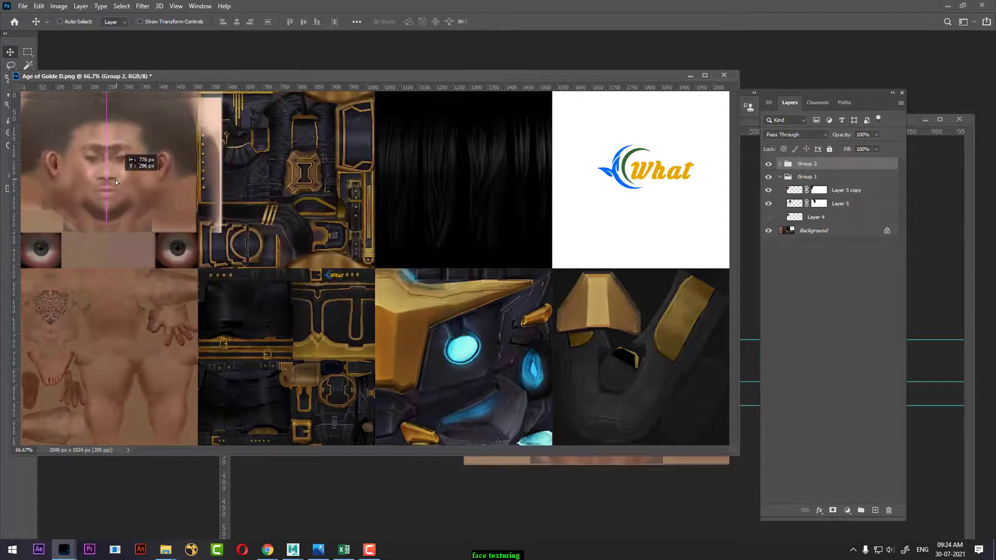
scroll(322, 285, up, 2)
drag(322, 284, 526, 370)
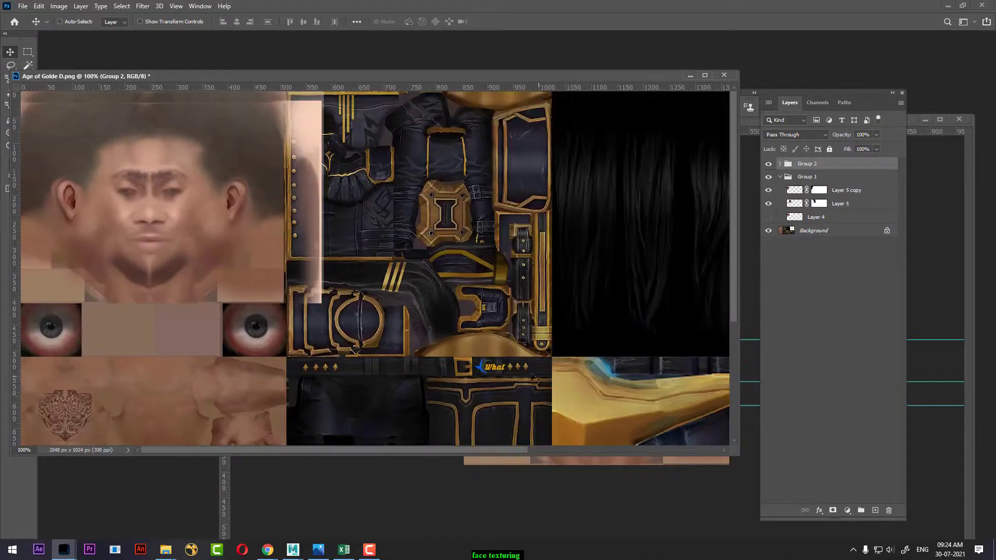
scroll(541, 331, up, 2)
scroll(542, 330, up, 1)
scroll(542, 331, down, 2)
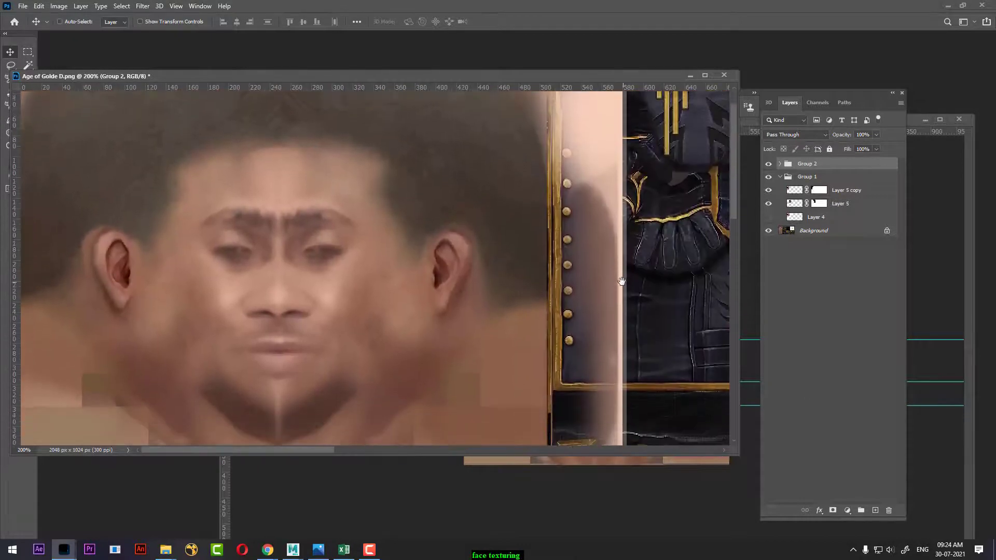
key(shift+6)
key(shift+4)
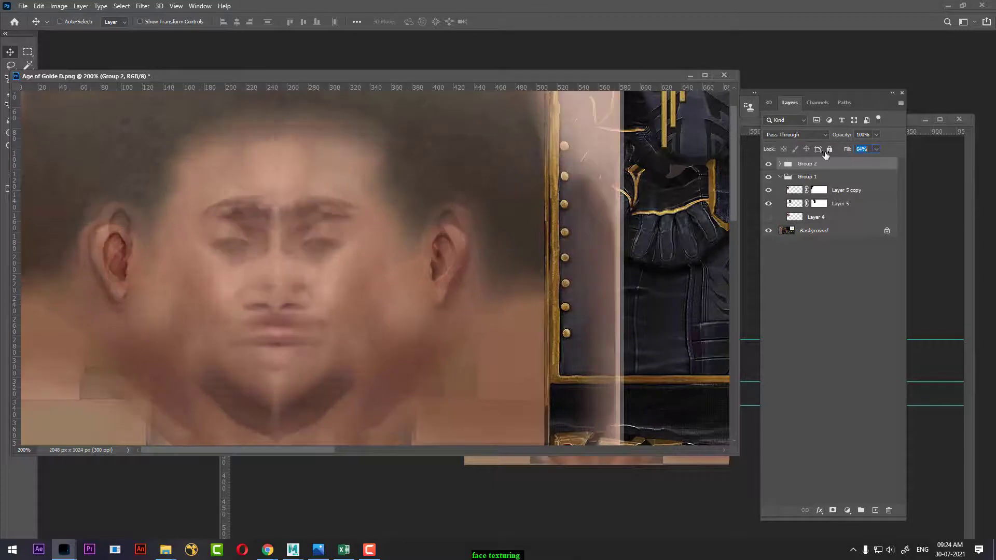
drag(384, 327, 404, 321)
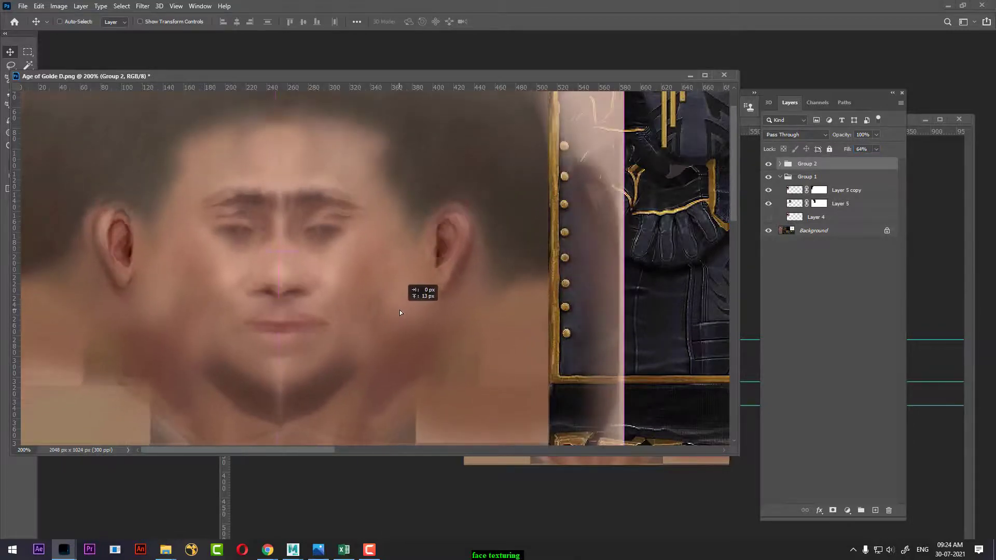
Zoom out, toggle Group 2's visibility to compare, and expand it to select Layer 6 copy.
key(ctrl+minus)
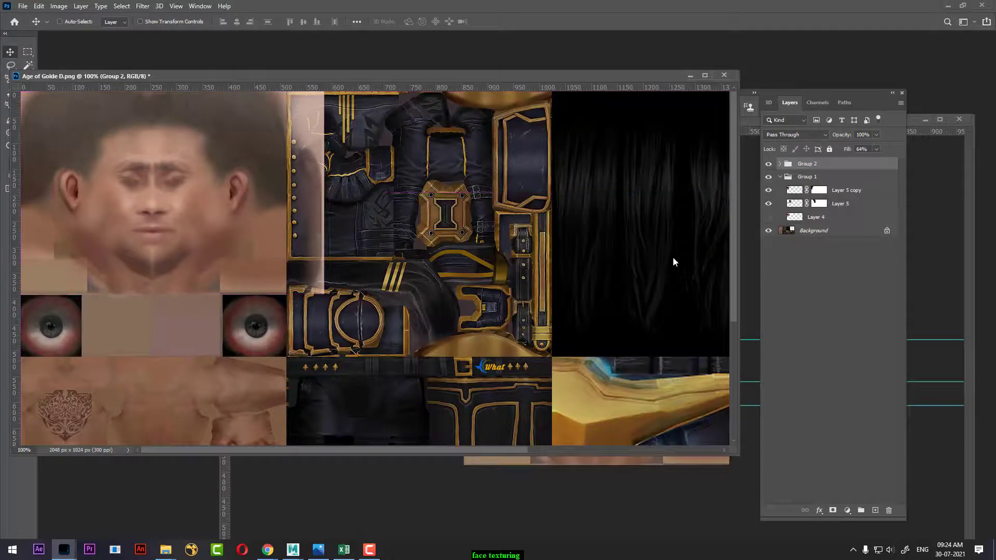
key(ctrl+minus)
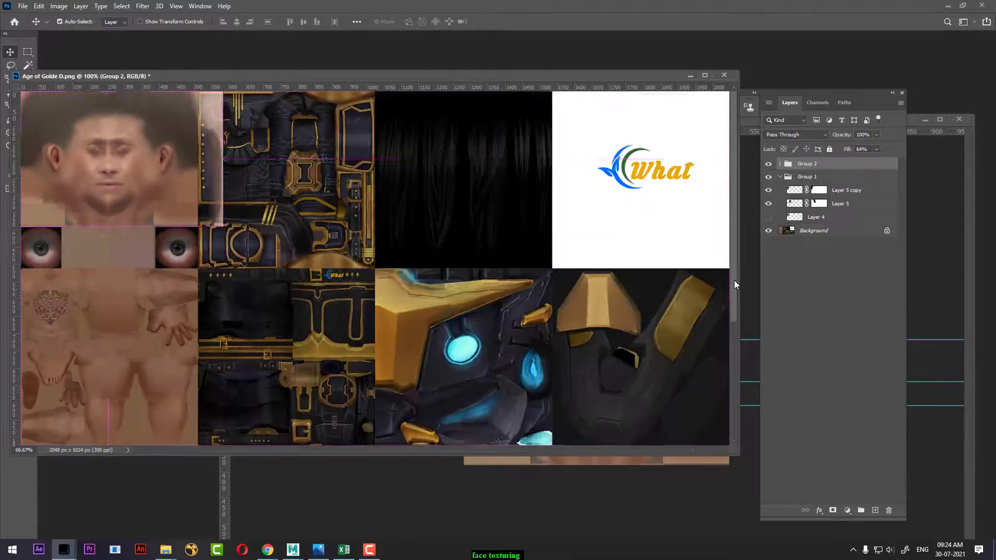
click(769, 164)
click(768, 165)
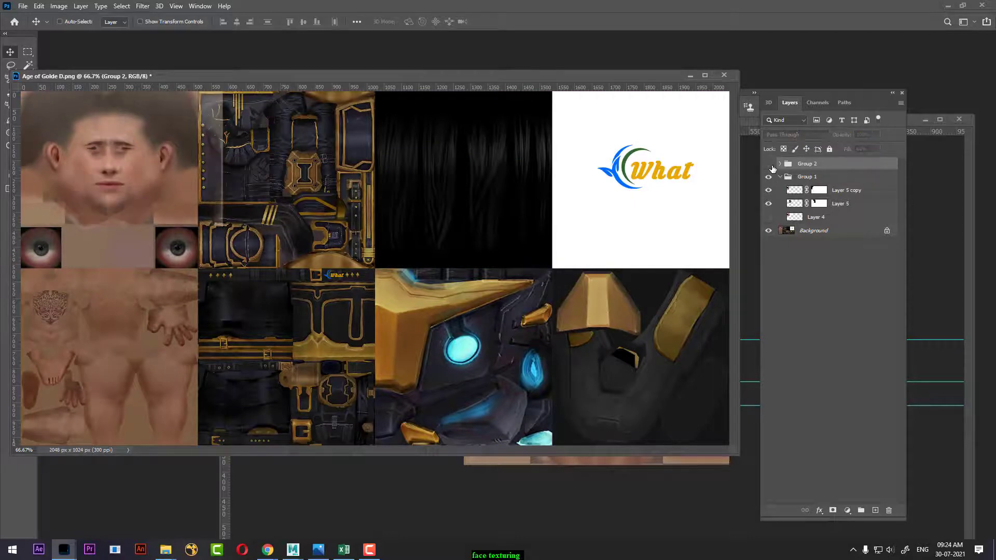
click(779, 164)
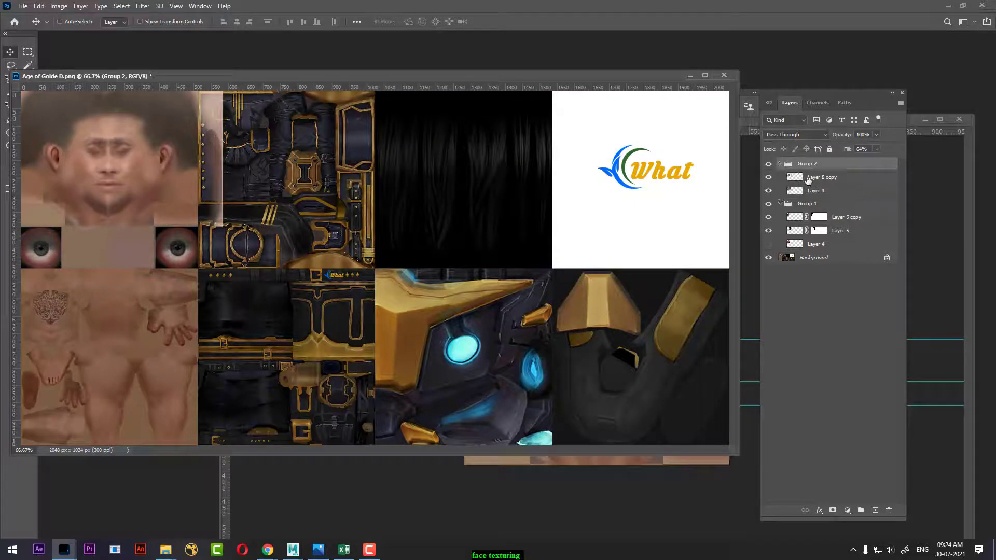
click(836, 184)
key(ctrl+minus)
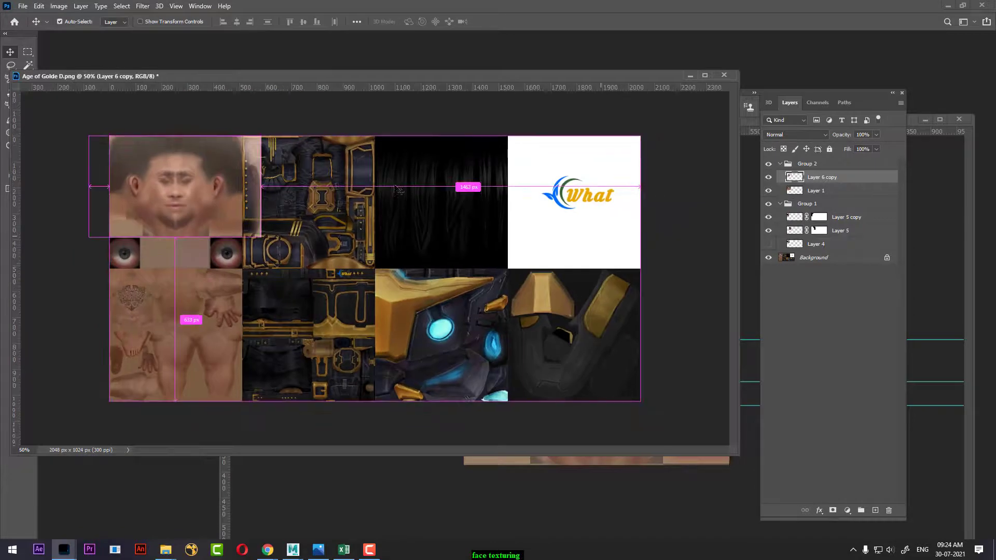
Draw a rectangular selection over the armour tile beside the face, then begin saving.
key(m)
drag(334, 136, 244, 262)
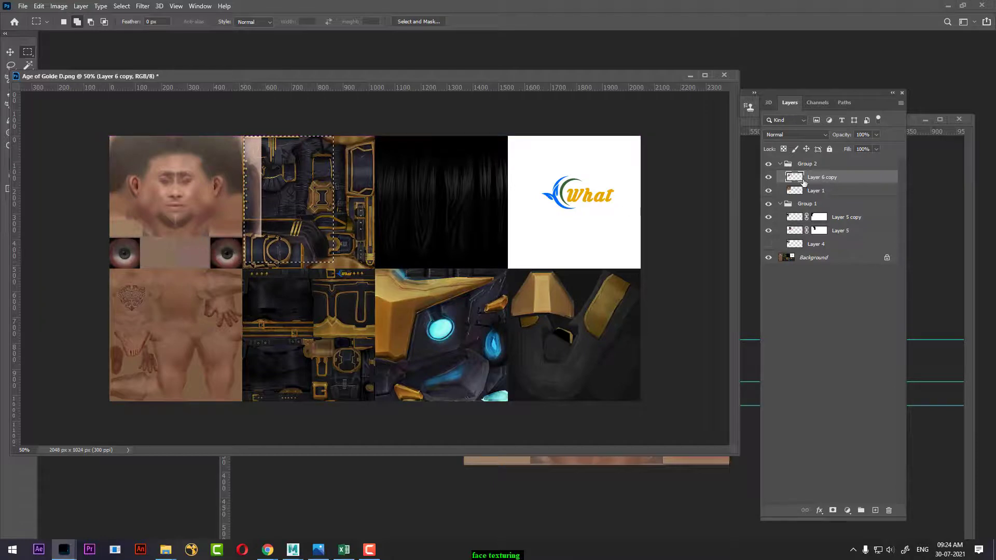
click(840, 193)
click(837, 178)
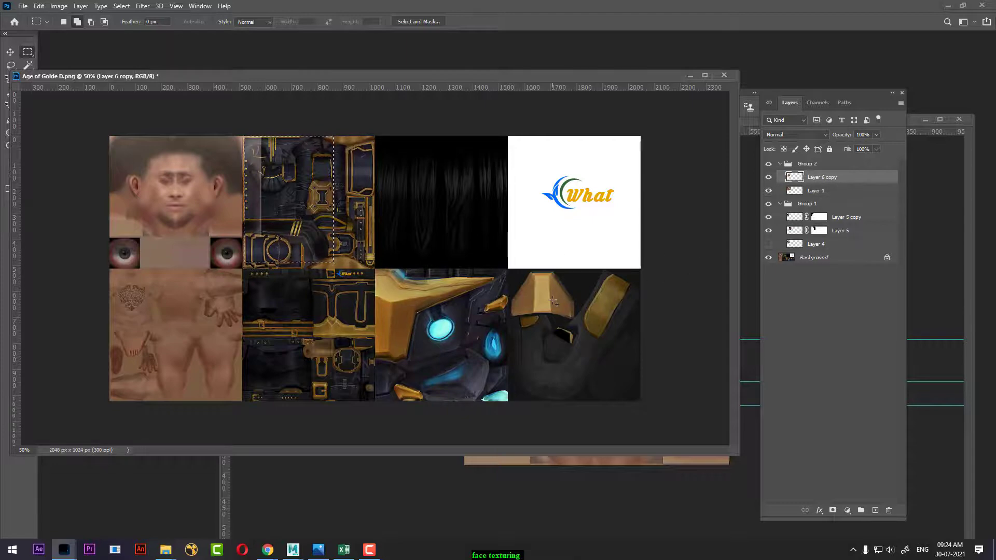
key(ctrl+s)
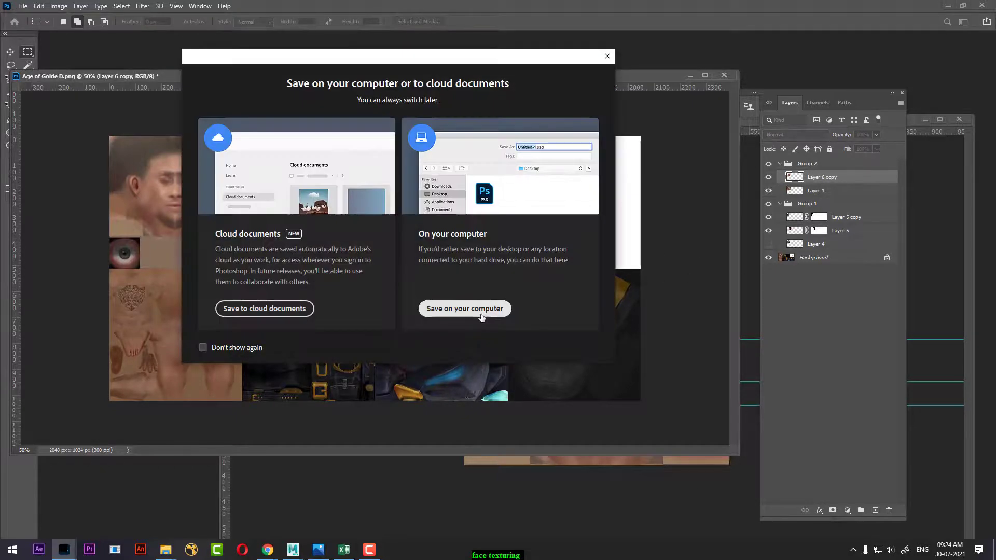
Save to the computer rather than the cloud, with JPEG as the file format.
click(480, 309)
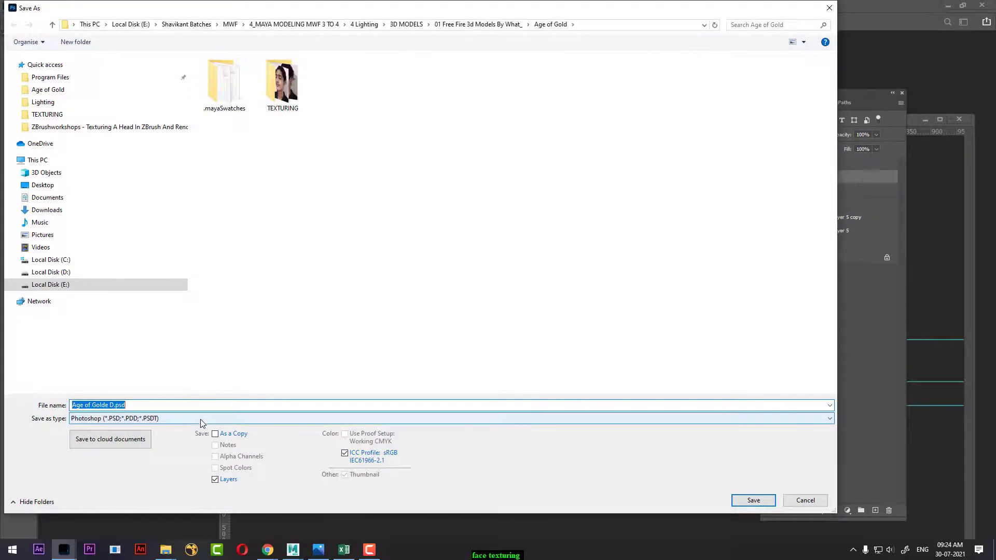
click(200, 419)
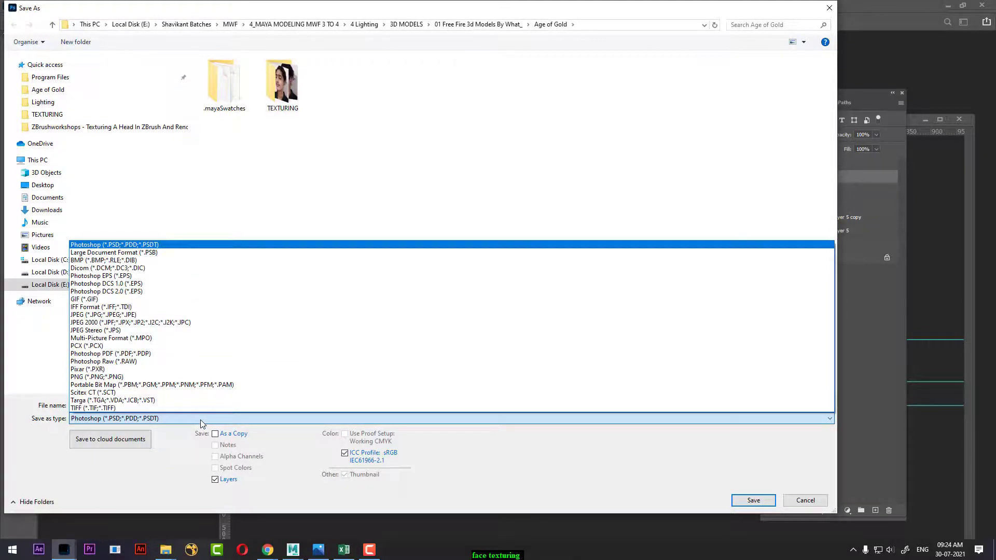
key(j)
key(Return)
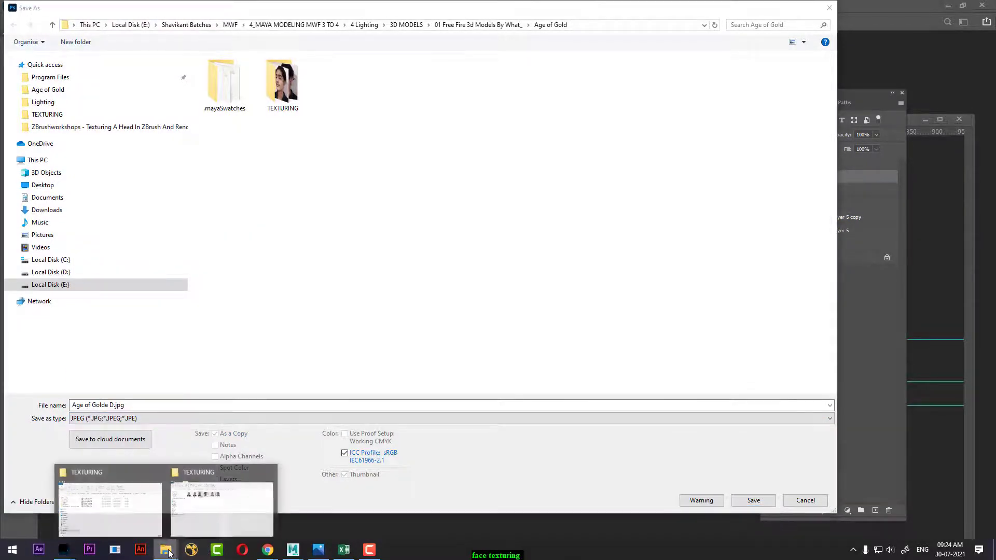
mouse_move(165, 549)
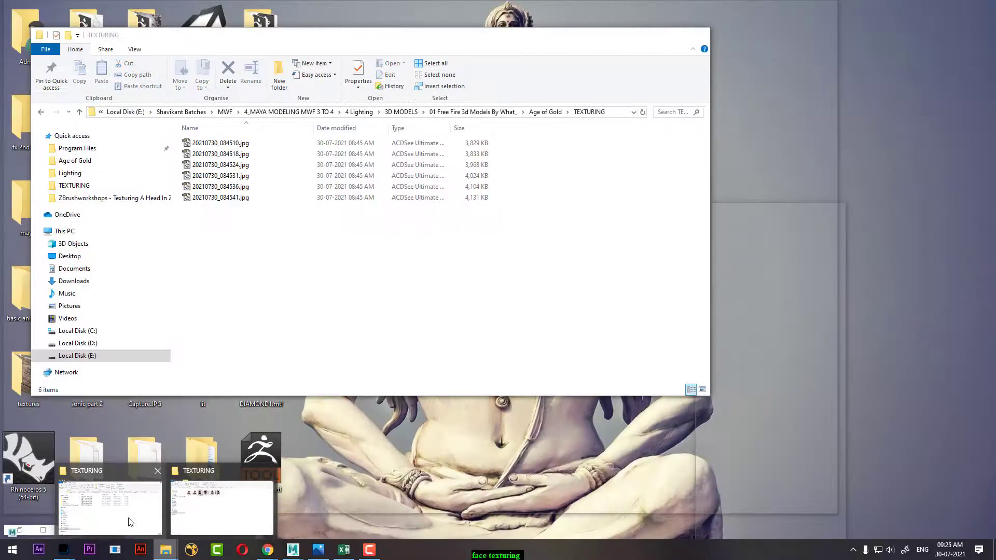
Paste the TEXTURING folder path, save Age of Golde D there and accept the JPEG options.
click(129, 522)
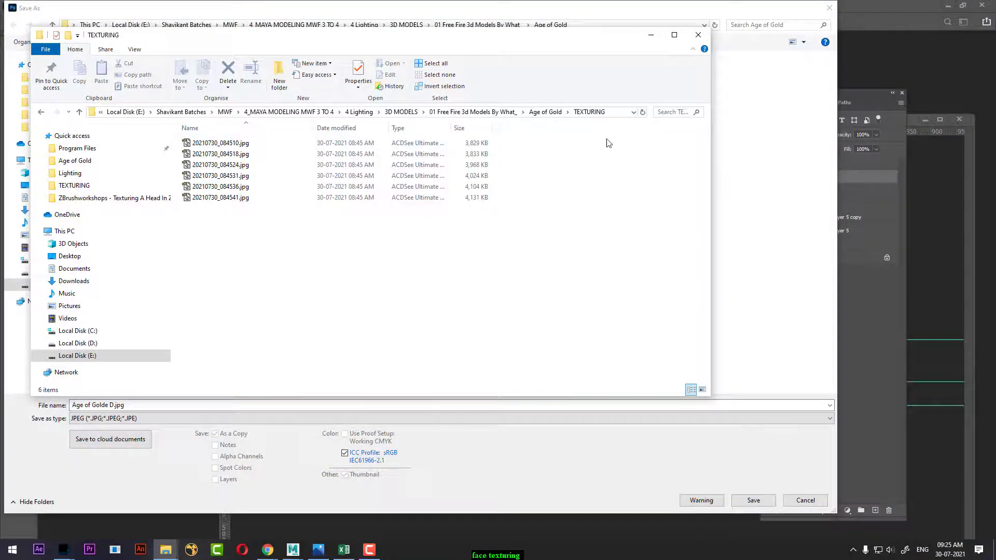
click(612, 112)
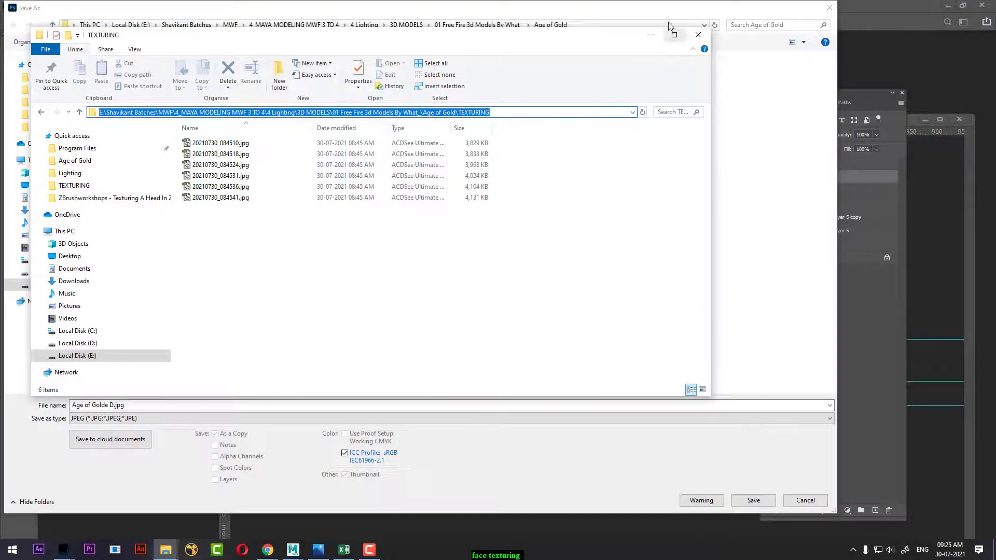
click(650, 35)
click(202, 405)
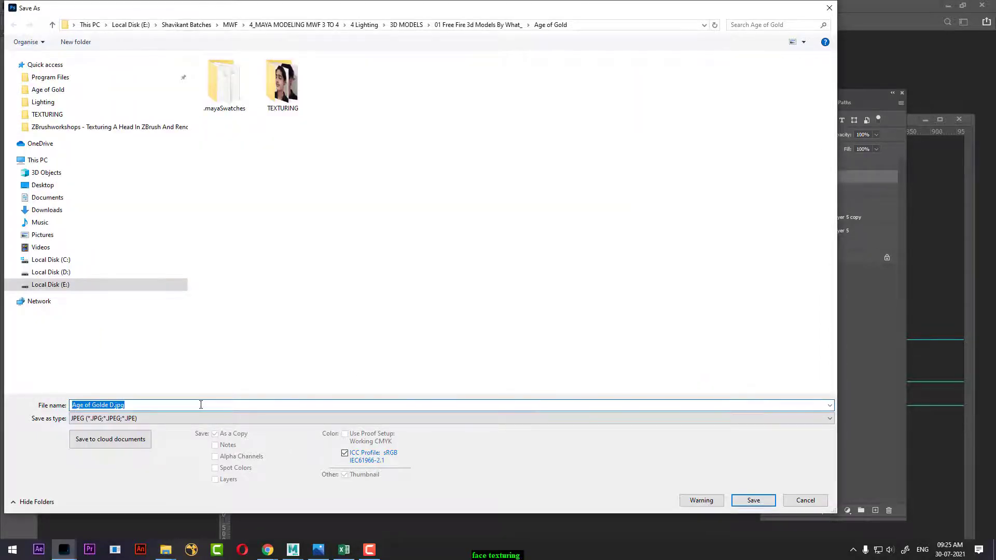
key(ctrl+v)
key(Return)
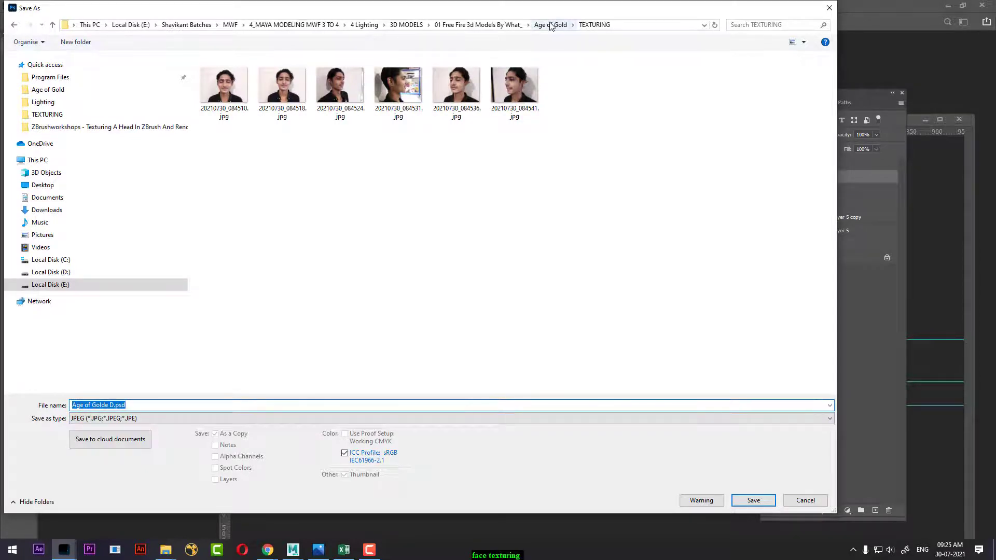
click(753, 500)
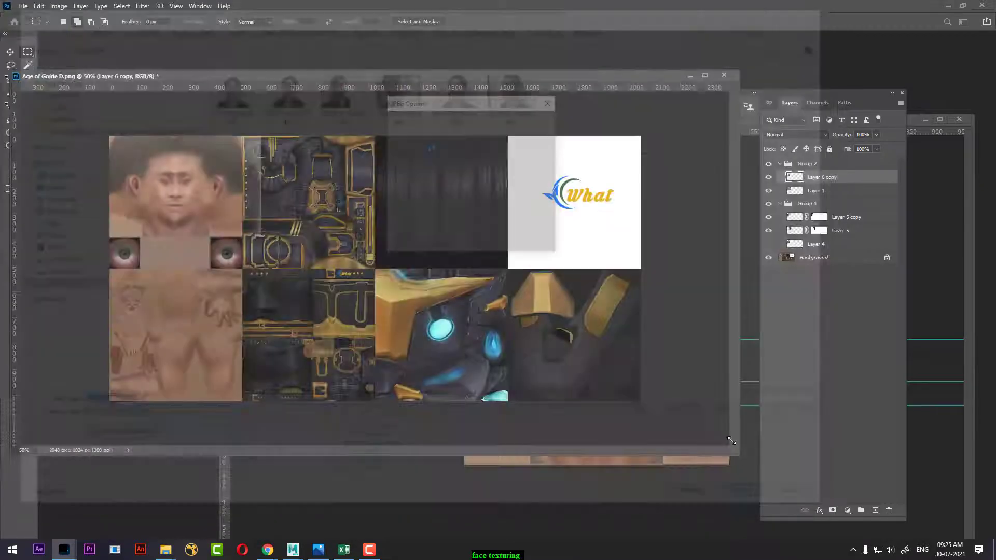
click(534, 122)
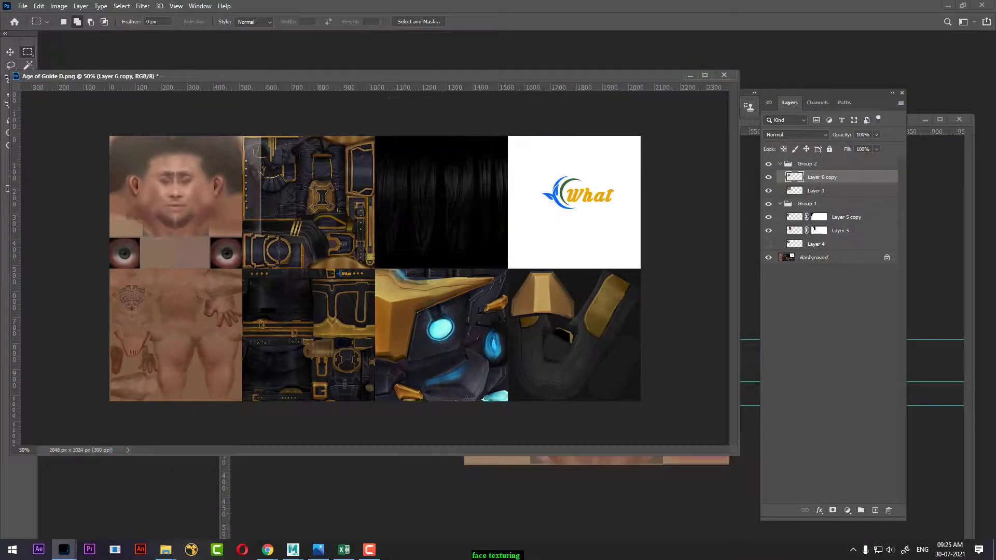
Switch to Maya, select the face mesh and show its attributes, closing the UV Toolkit.
click(323, 512)
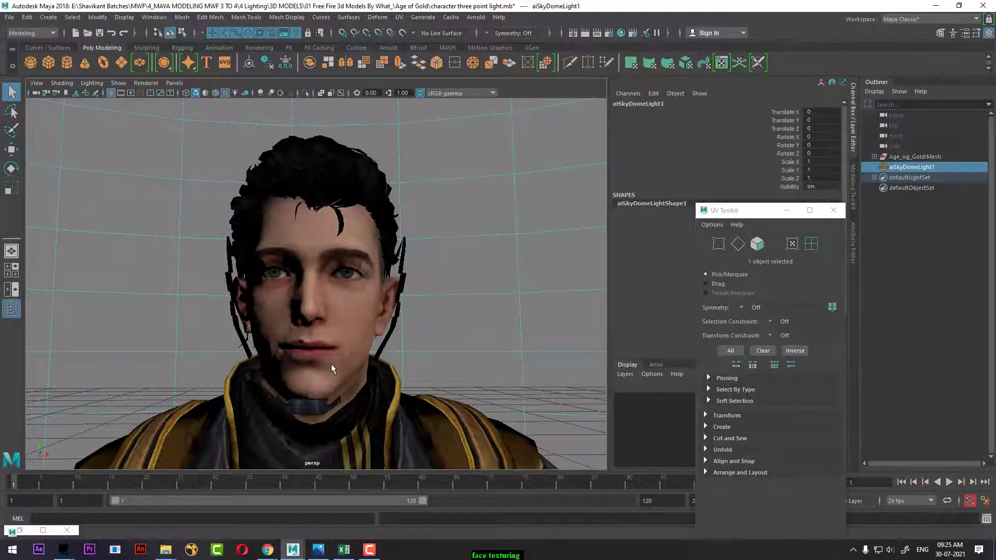
click(332, 358)
right_click(341, 330)
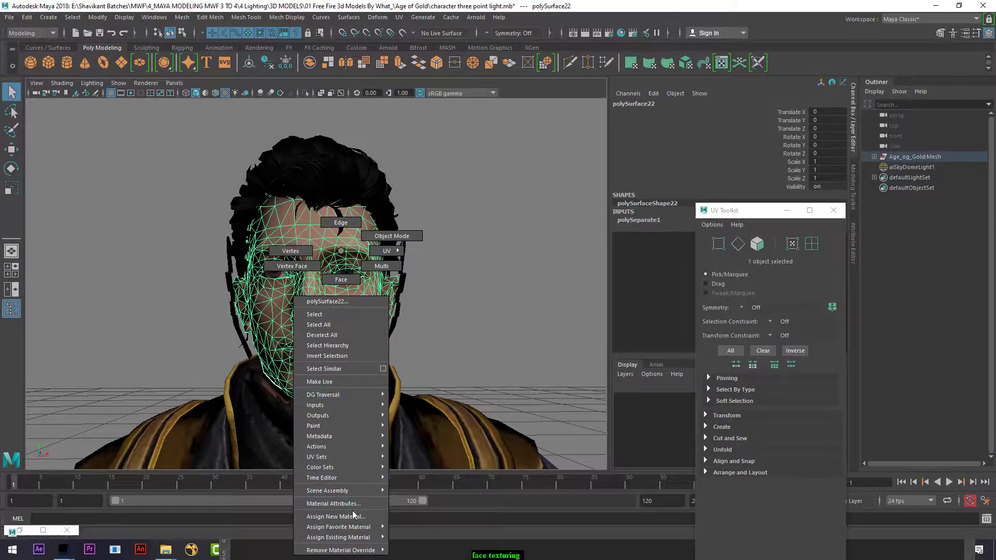
click(353, 510)
click(833, 210)
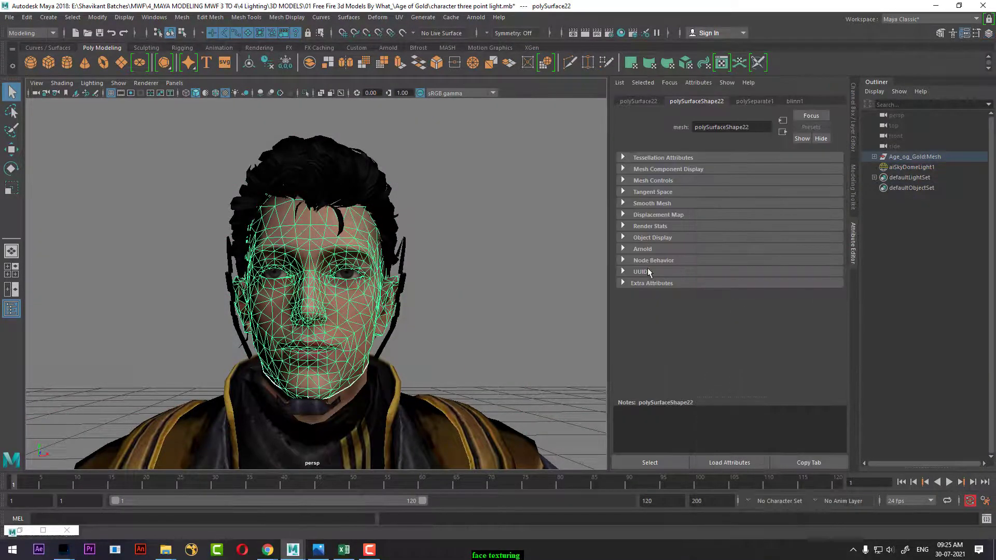
Load Age of Golde D.psd into the face's existing colour file node and orbit to inspect it.
right_click(315, 250)
click(311, 504)
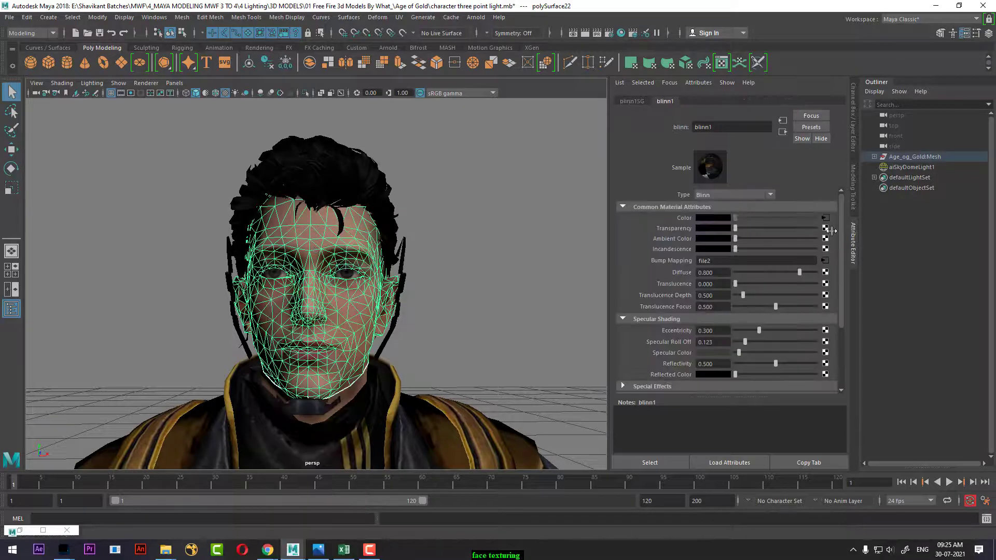
click(832, 218)
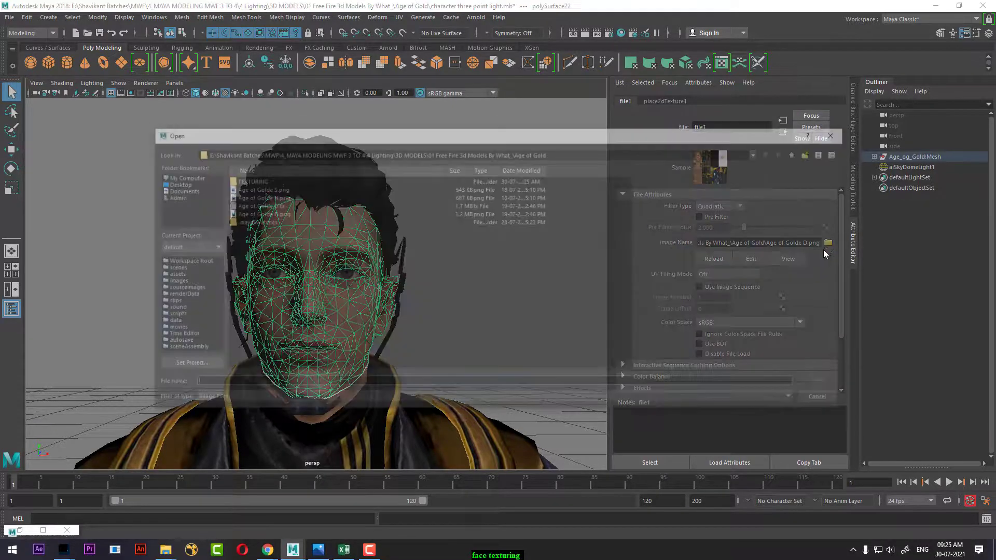
click(827, 242)
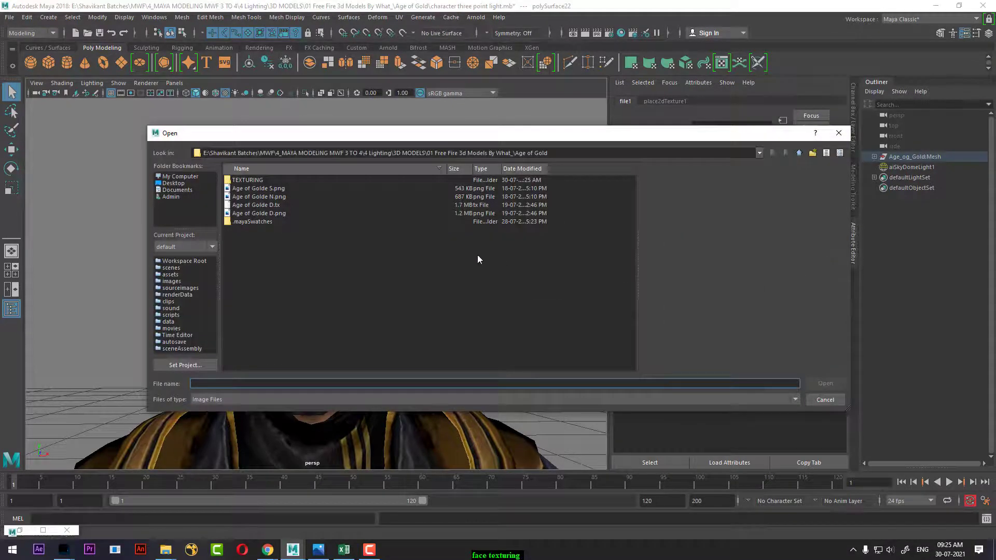
double_click(249, 180)
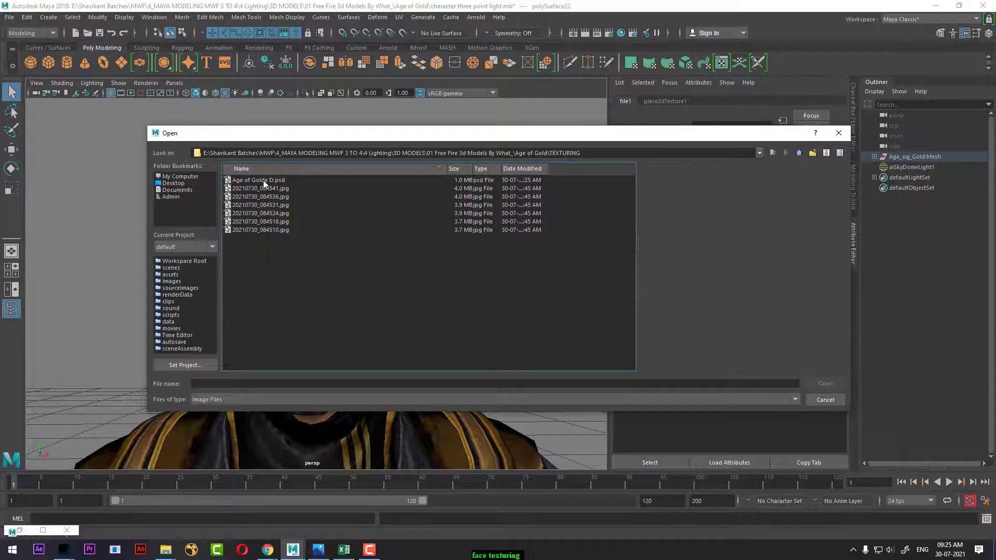
double_click(262, 181)
click(462, 287)
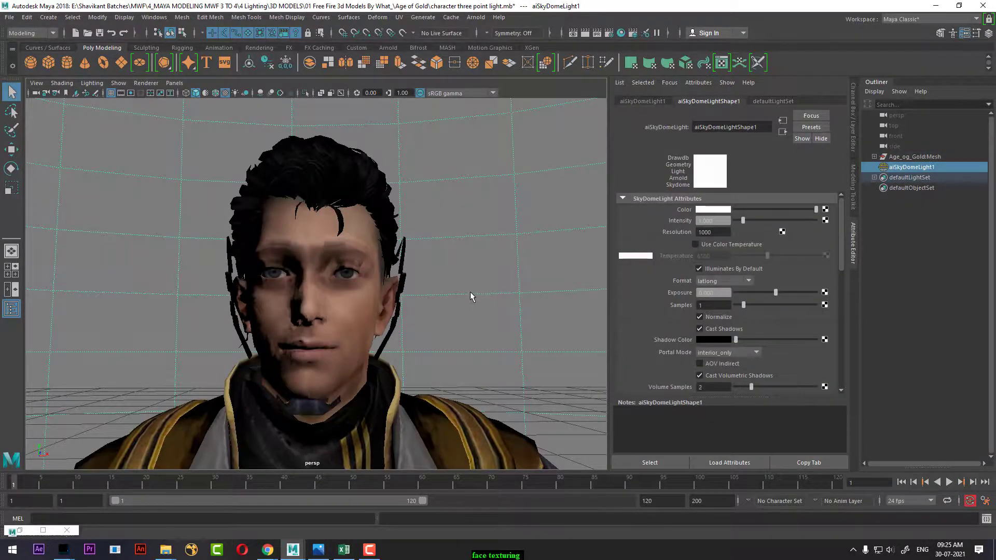
mouse_move(469, 292)
mouse_down()
mouse_move(437, 285)
mouse_move(456, 324)
mouse_move(450, 336)
mouse_up()
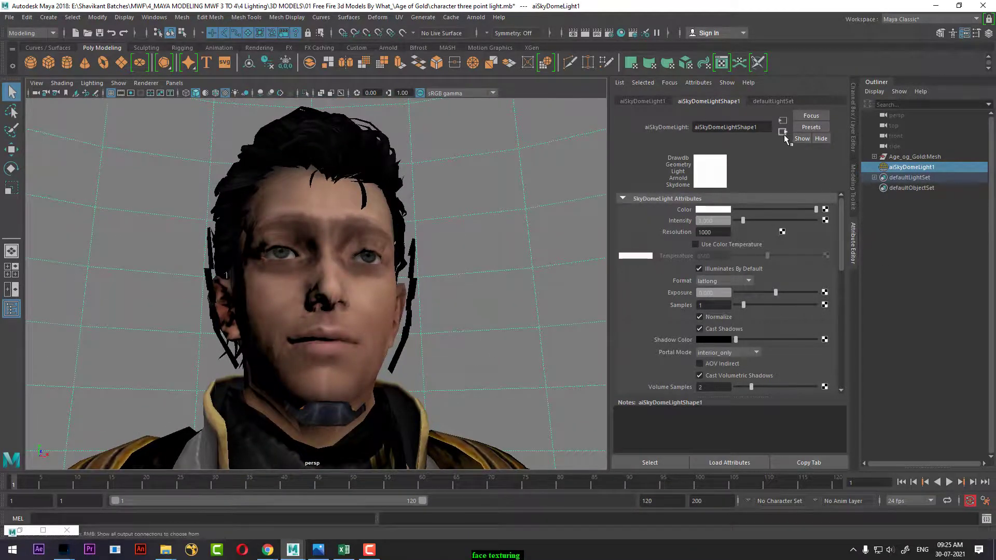
Break blinn1's Color connection, create a new File texture and load Age of Golde D.psd from TEXTURING.
click(347, 320)
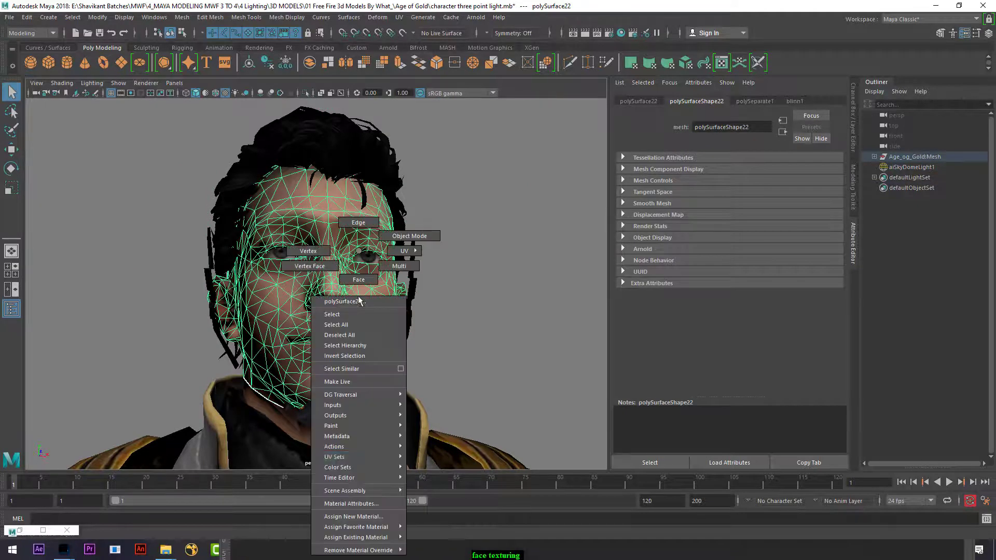
right_click(358, 251)
click(359, 503)
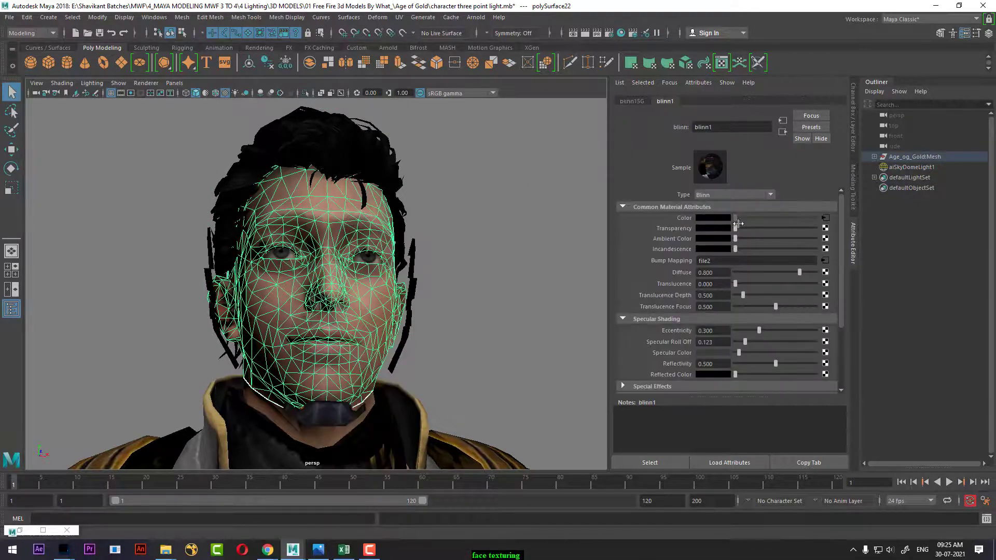
right_click(683, 218)
click(718, 242)
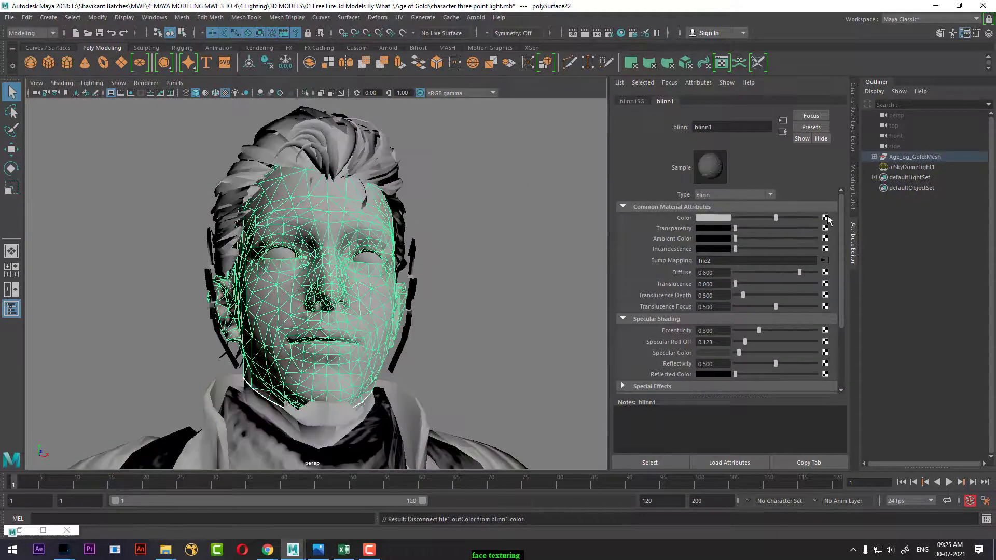
click(825, 218)
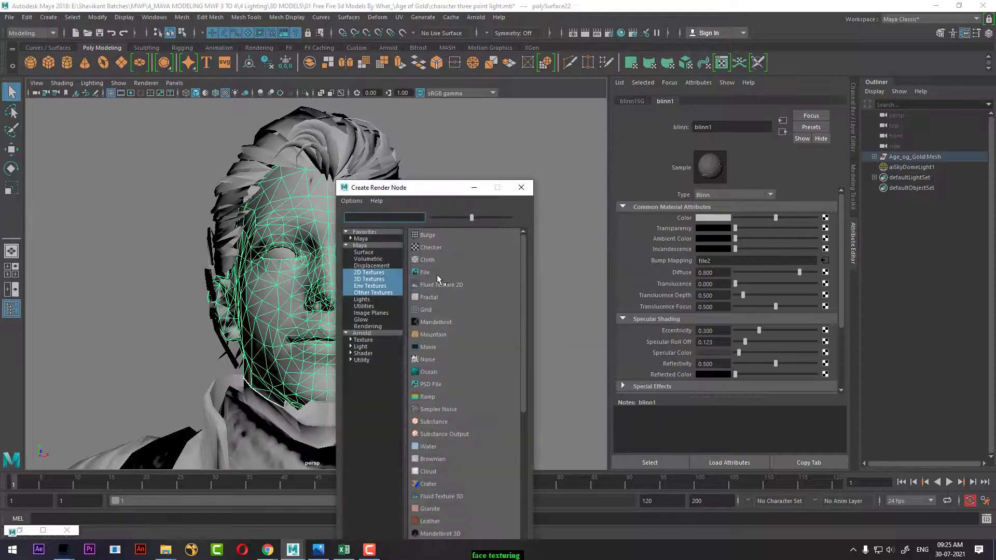
click(451, 283)
click(828, 242)
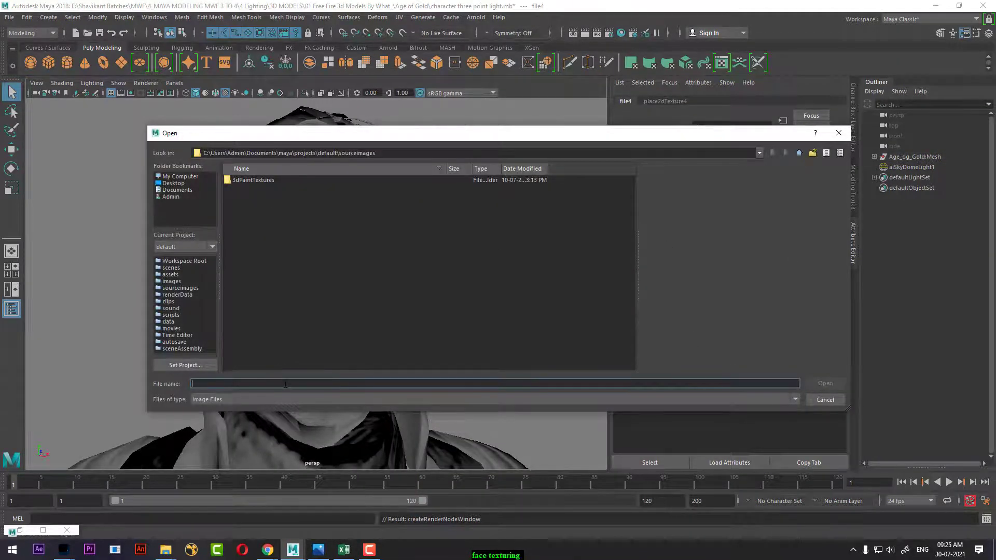
text(E:\Shavikant Batches\MWF\4_MAYA MODELING MWF 3 TO 4\4 Lighting\3D MODELS\01 Free Fire 3d Models By What_\Age of Gold\TEXTURING)
key(Return)
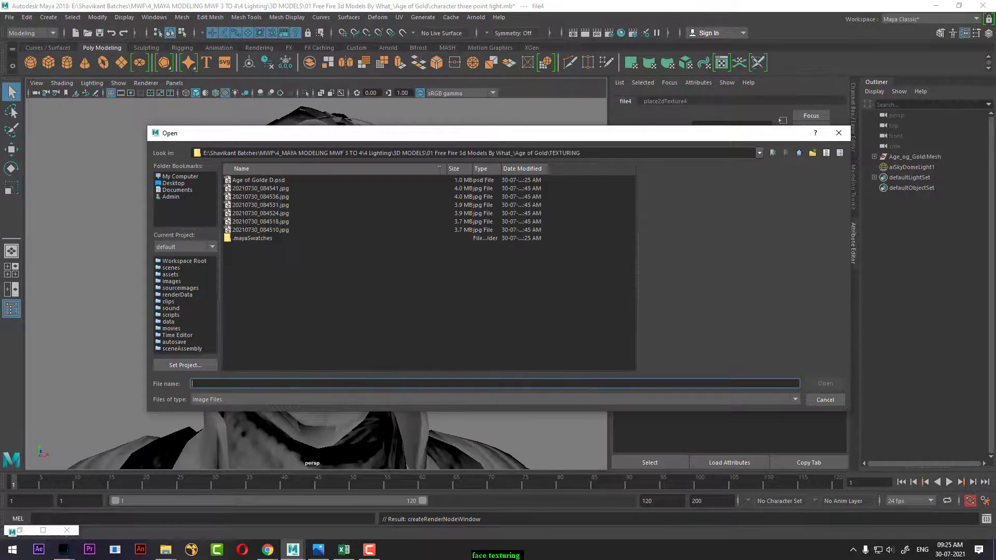
double_click(265, 179)
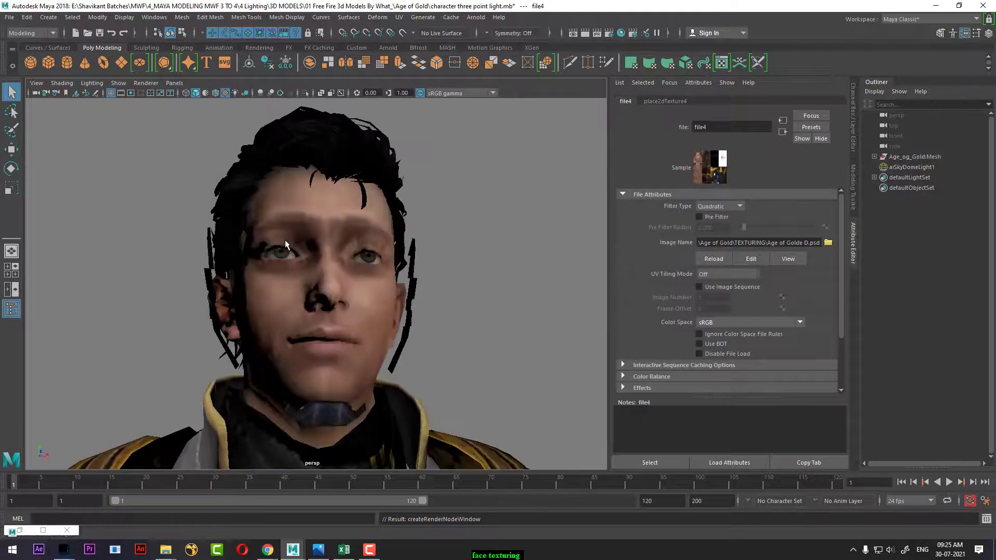
Preview the texture, move the preview aside, and orbit and zoom onto the character's face.
drag(288, 252, 433, 301)
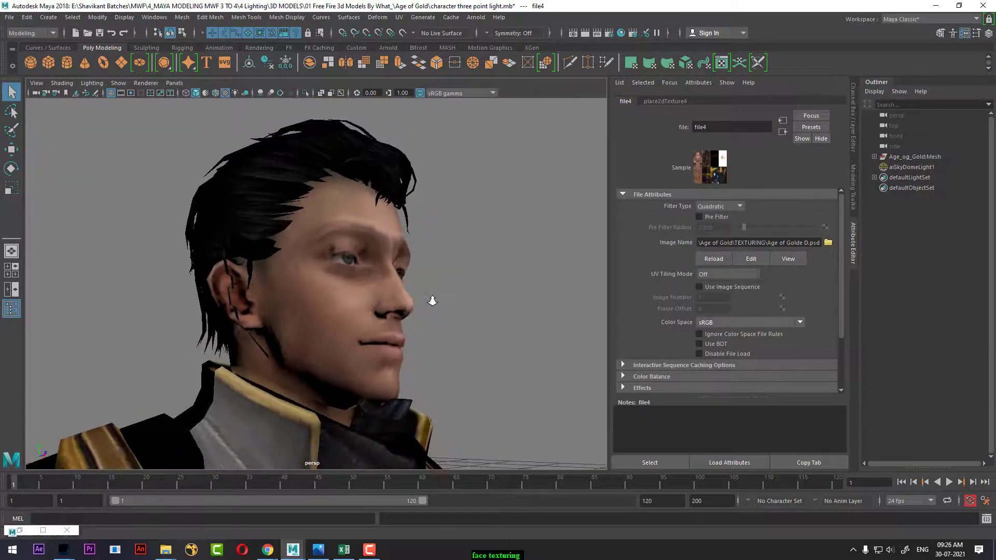
click(788, 259)
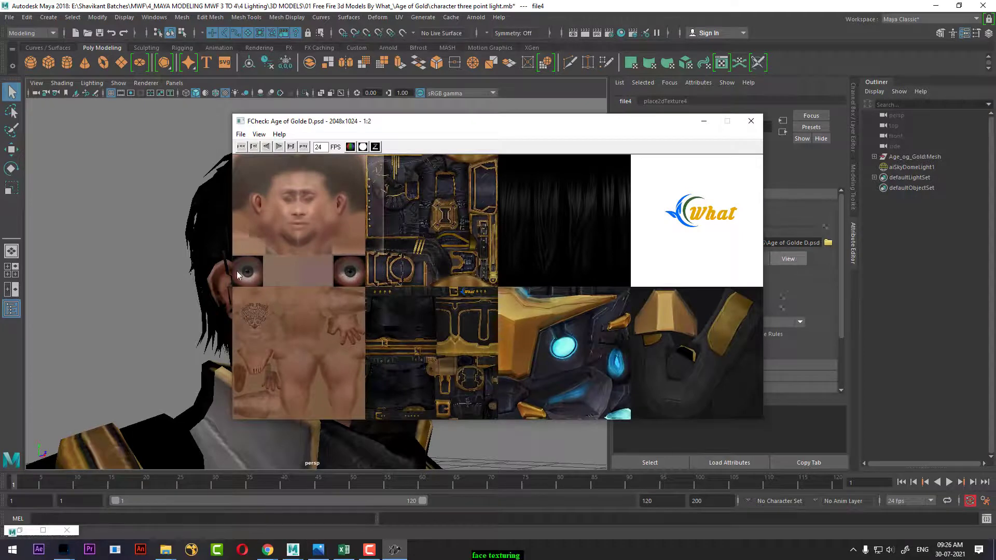
drag(329, 121, 568, 127)
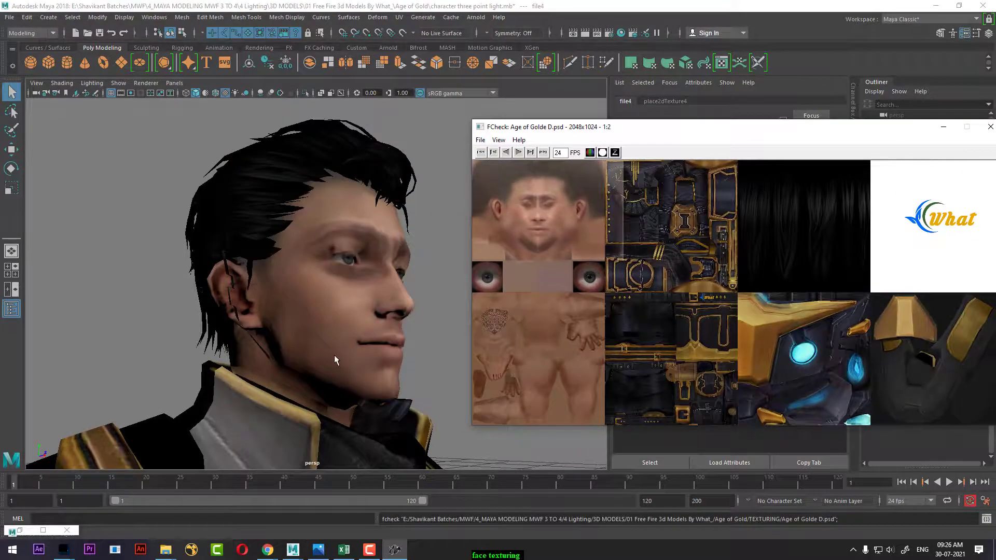
mouse_move(335, 359)
mouse_down()
mouse_move(335, 338)
mouse_move(378, 333)
mouse_move(277, 343)
mouse_move(323, 344)
mouse_up()
scroll(340, 334, up, 5)
scroll(347, 333, up, 2)
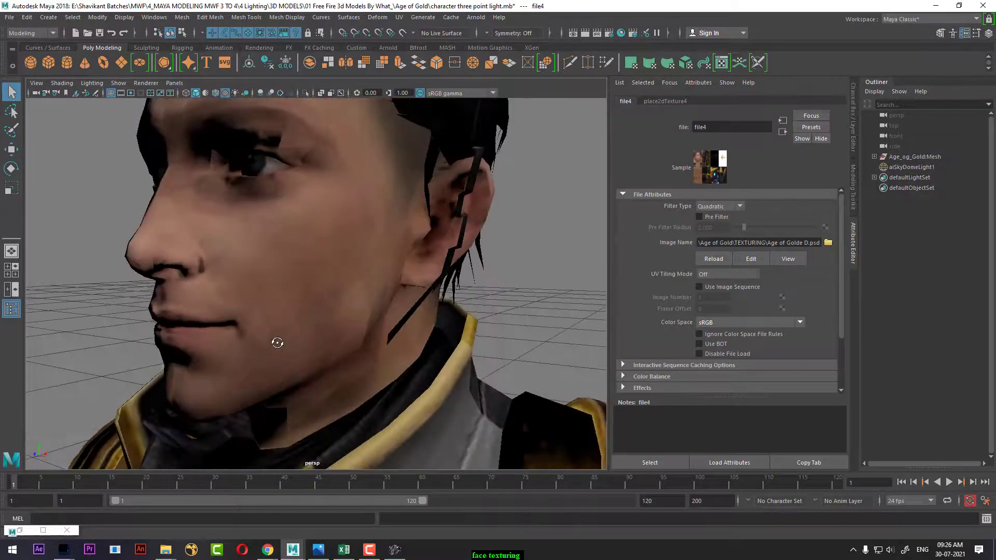
scroll(276, 343, down, 2)
scroll(338, 330, down, 3)
scroll(352, 320, down, 2)
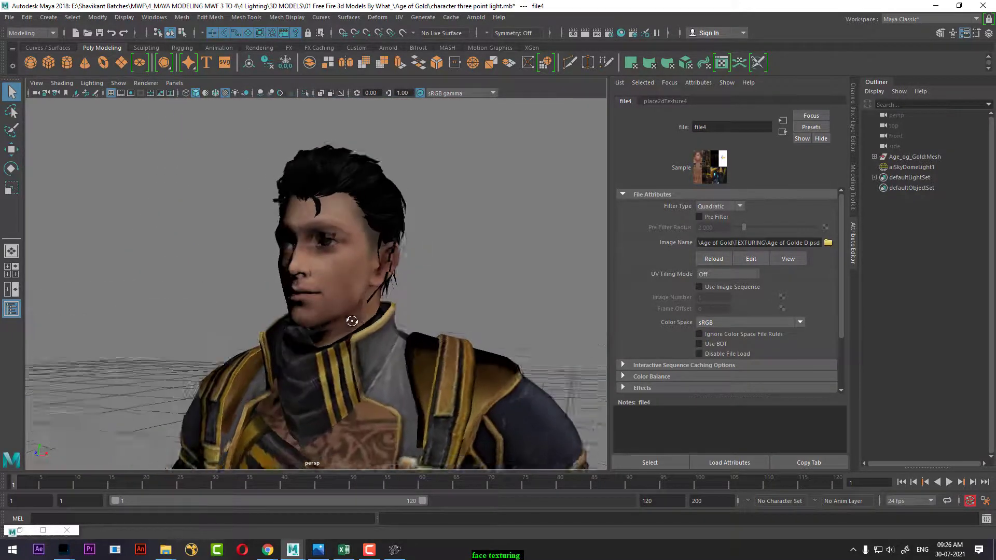
scroll(353, 349, up, 3)
scroll(354, 352, up, 2)
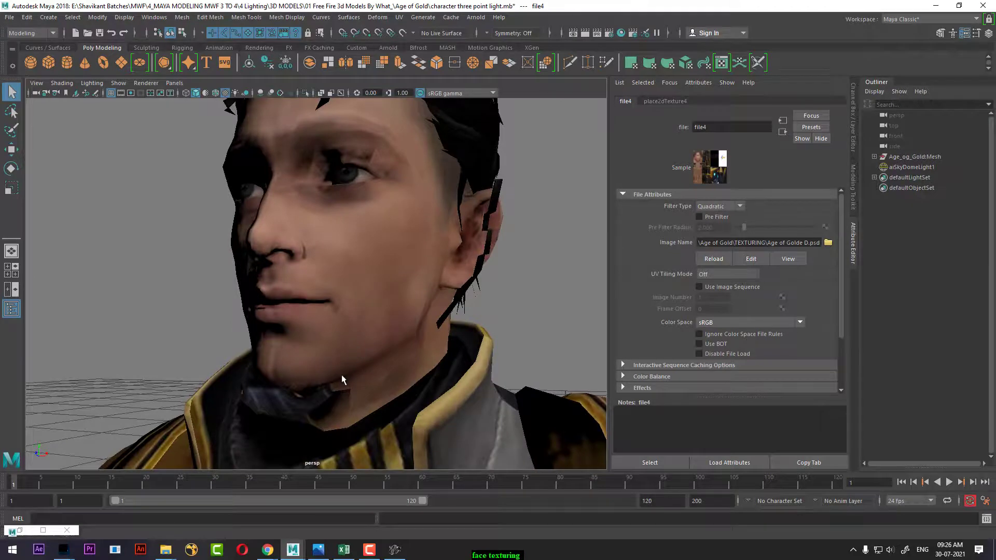
drag(353, 369, 346, 369)
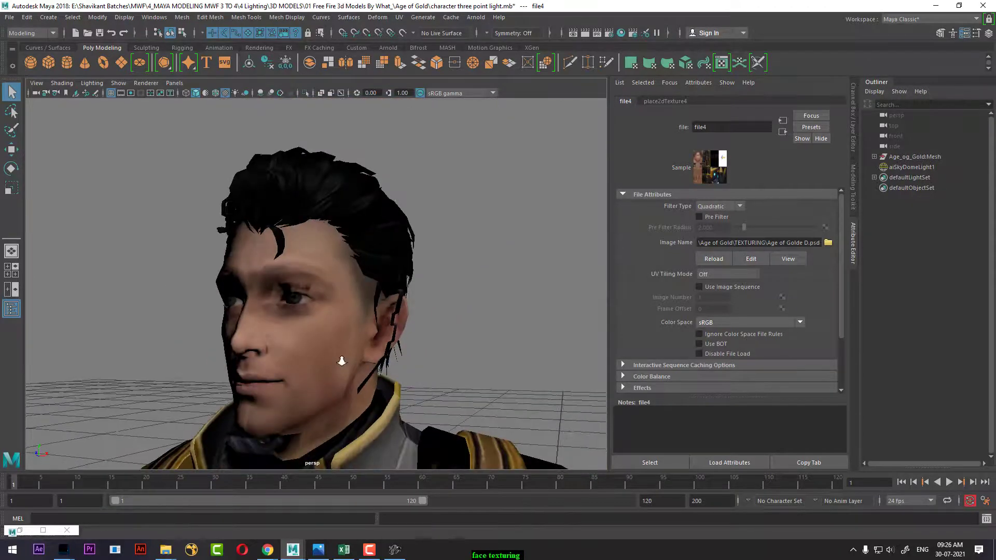
Reopen the face texture in the viewer, move it aside and orbit to the head's right profile.
drag(341, 361, 749, 287)
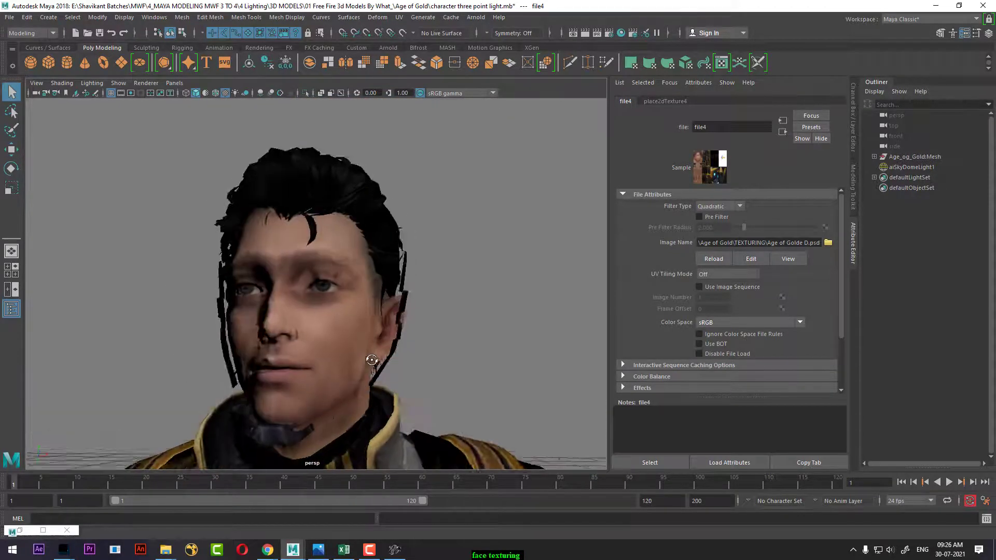
click(782, 260)
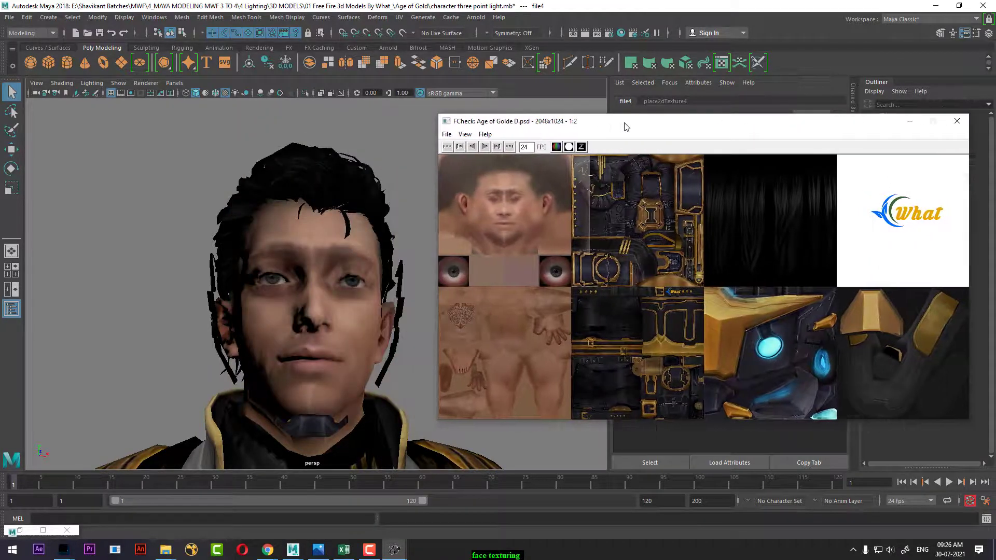
drag(403, 127, 635, 127)
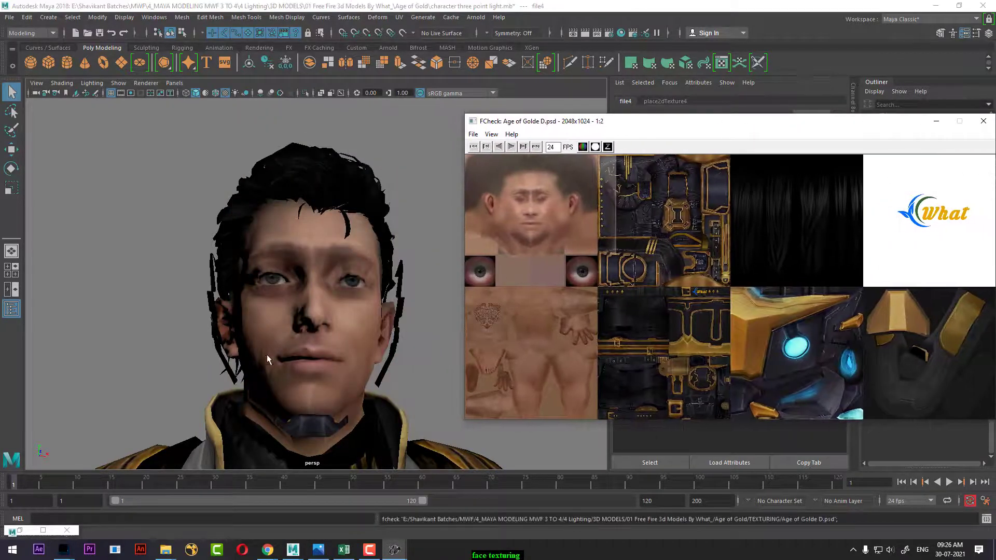
drag(266, 353, 385, 373)
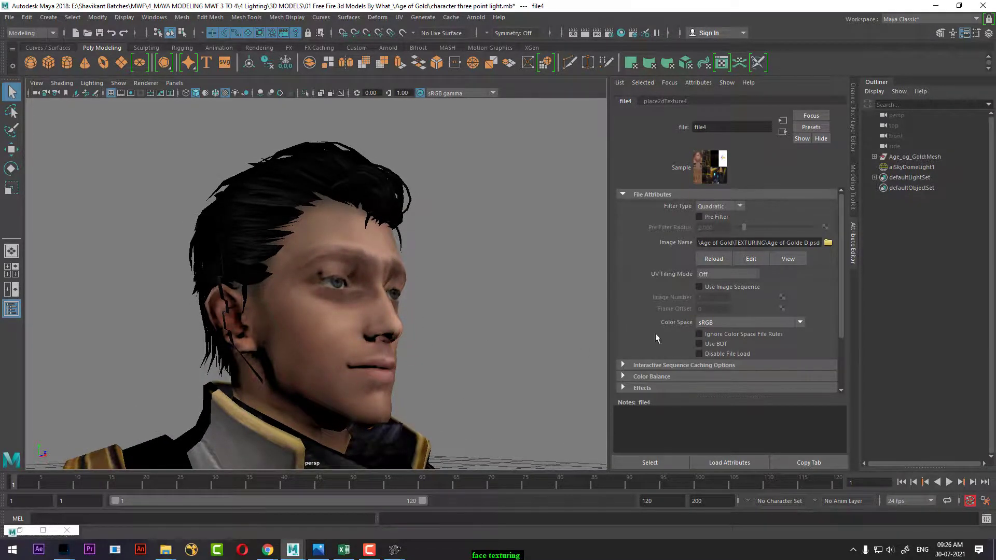
scroll(437, 333, up, 2)
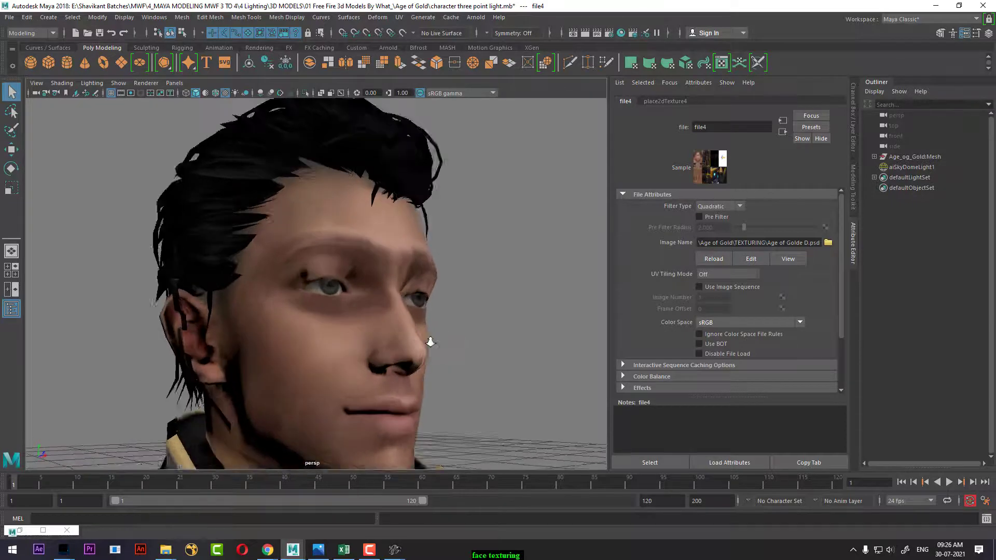
scroll(429, 338, up, 1)
scroll(429, 340, up, 2)
scroll(437, 333, up, 2)
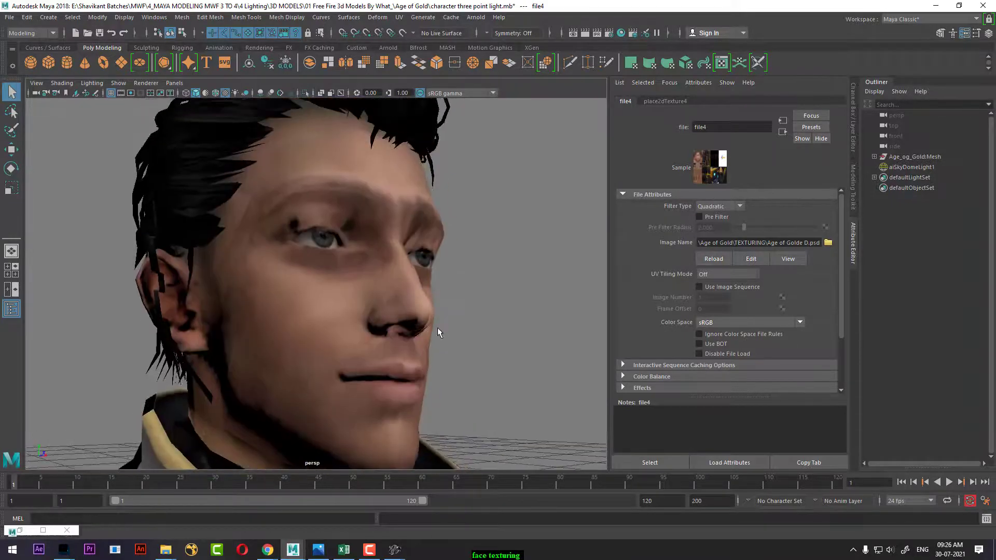
Select the face mesh, orbit to a frontal view and open the UV Editor.
click(344, 341)
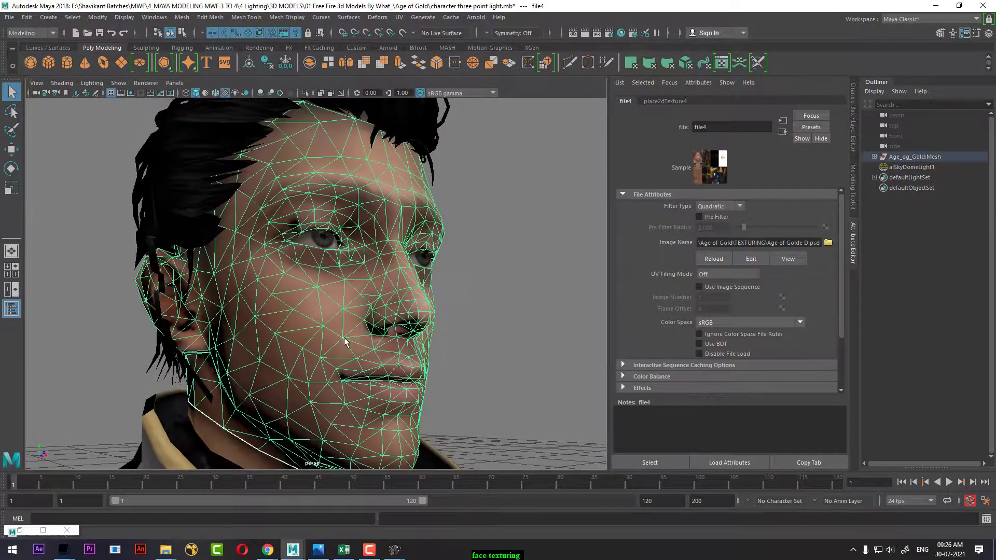
click(505, 306)
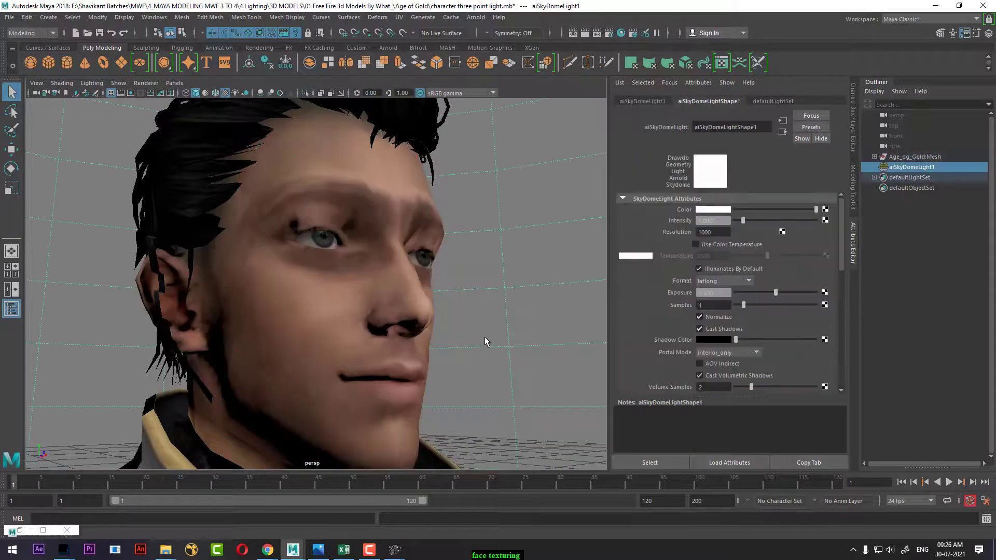
mouse_move(485, 342)
mouse_down()
mouse_move(455, 329)
mouse_move(460, 337)
mouse_up()
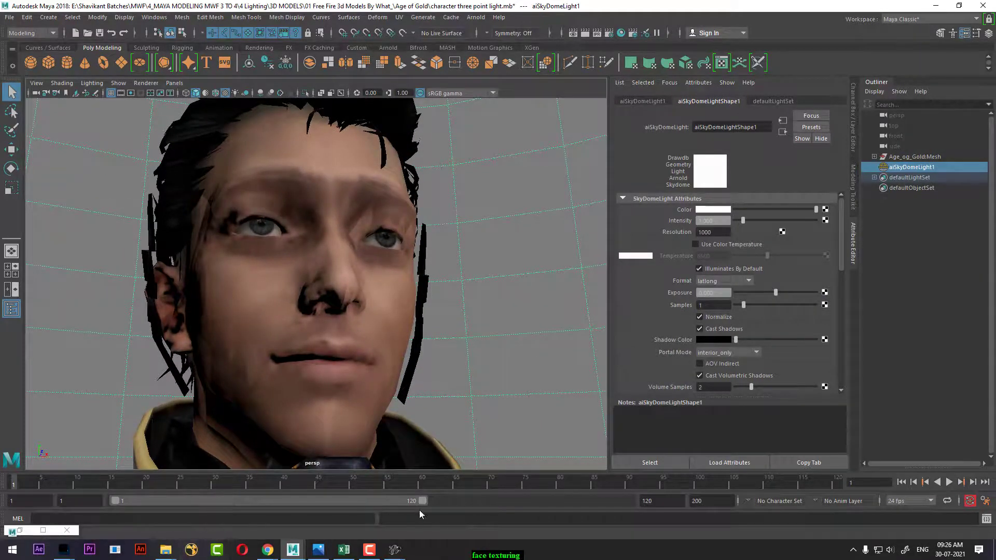
click(369, 550)
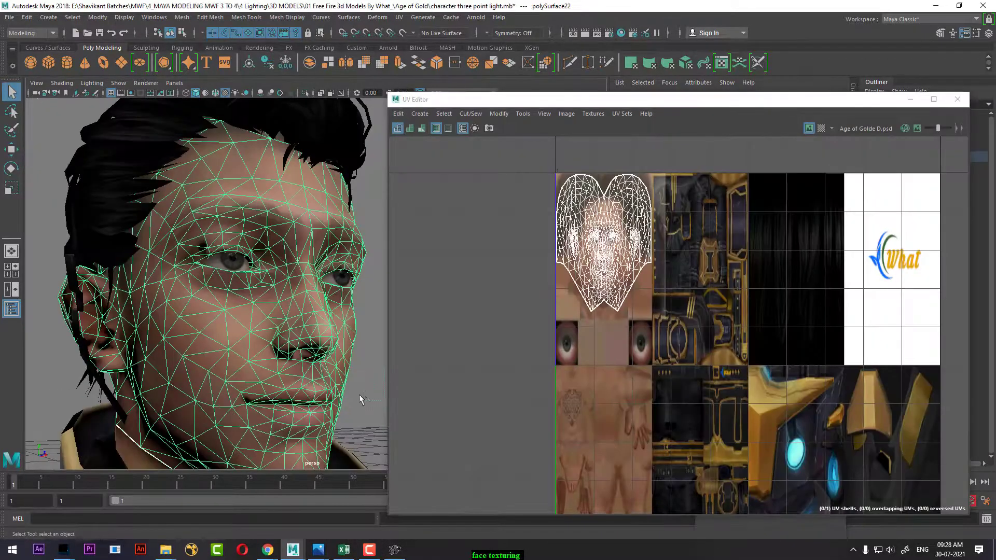
Copy the TEXTURING folder path from the file browser window.
click(359, 394)
mouse_move(165, 550)
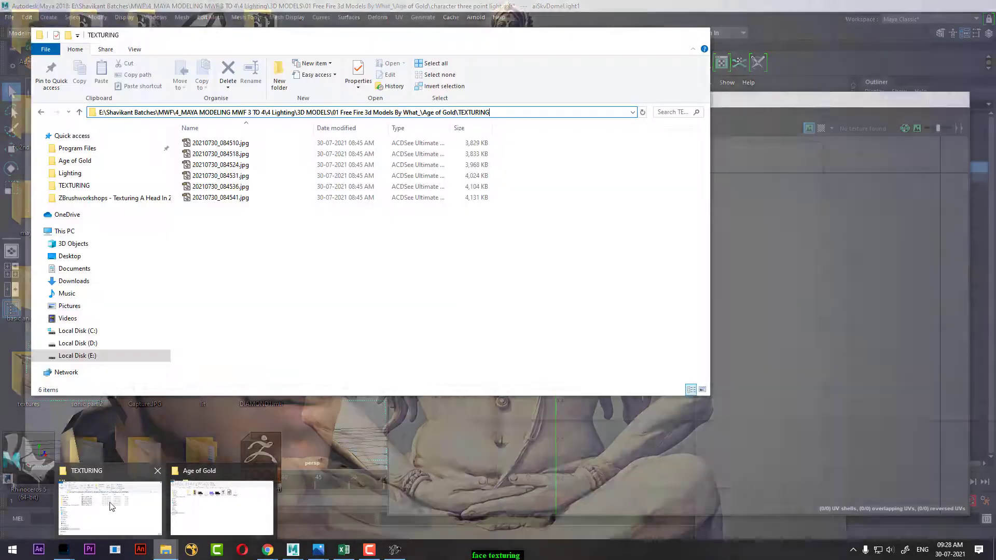
click(112, 506)
click(614, 111)
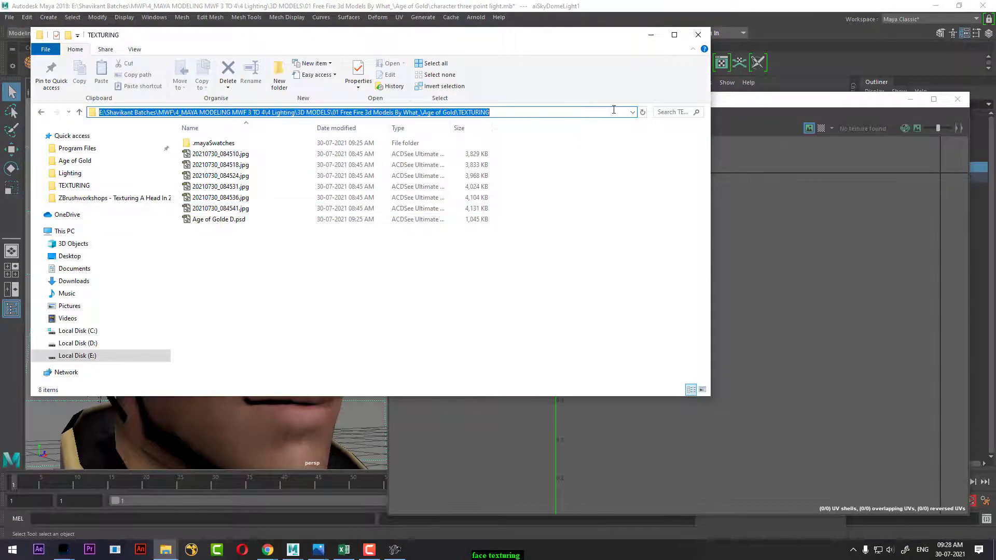
click(650, 35)
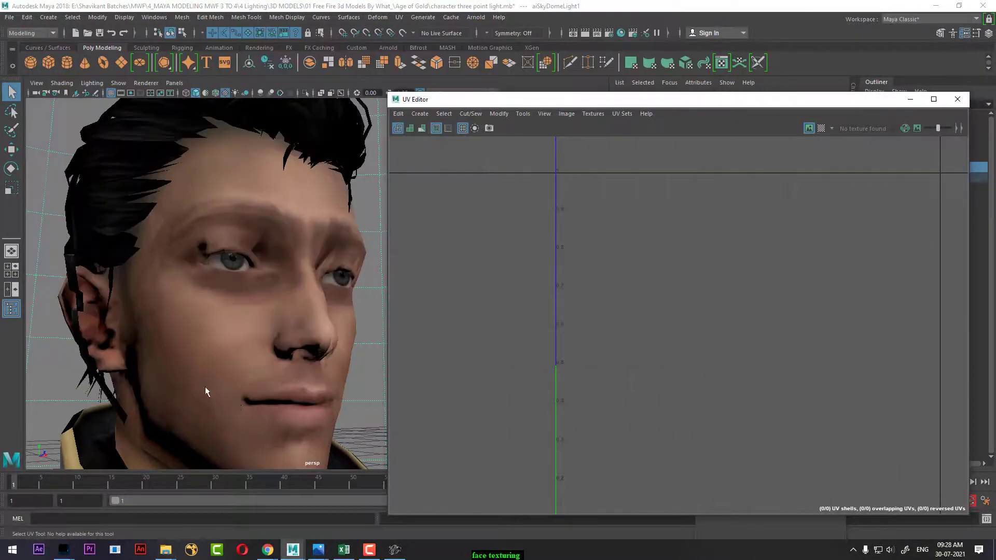
Assign a new Lambert material to the face mesh and add a map to its Color.
click(206, 358)
right_click(209, 251)
mouse_move(207, 526)
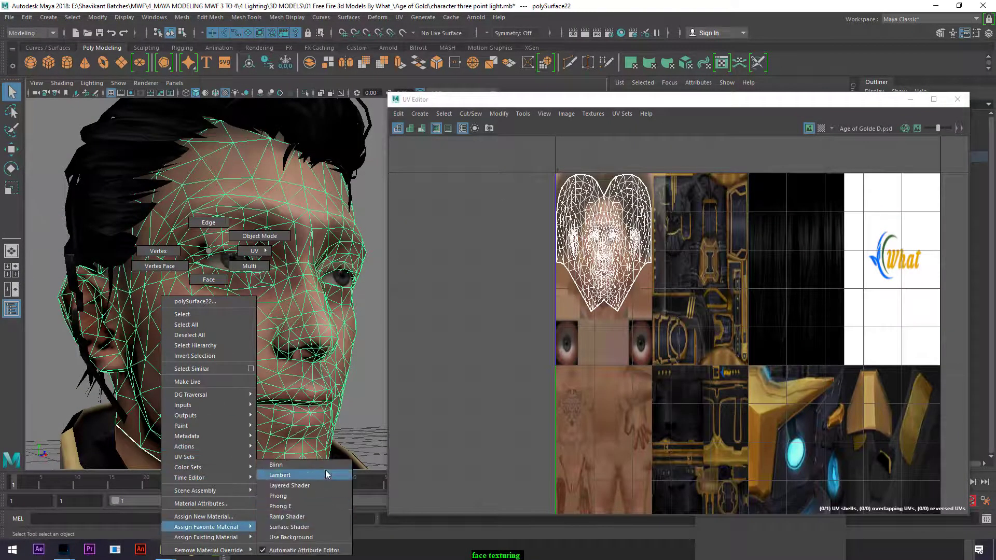
click(326, 474)
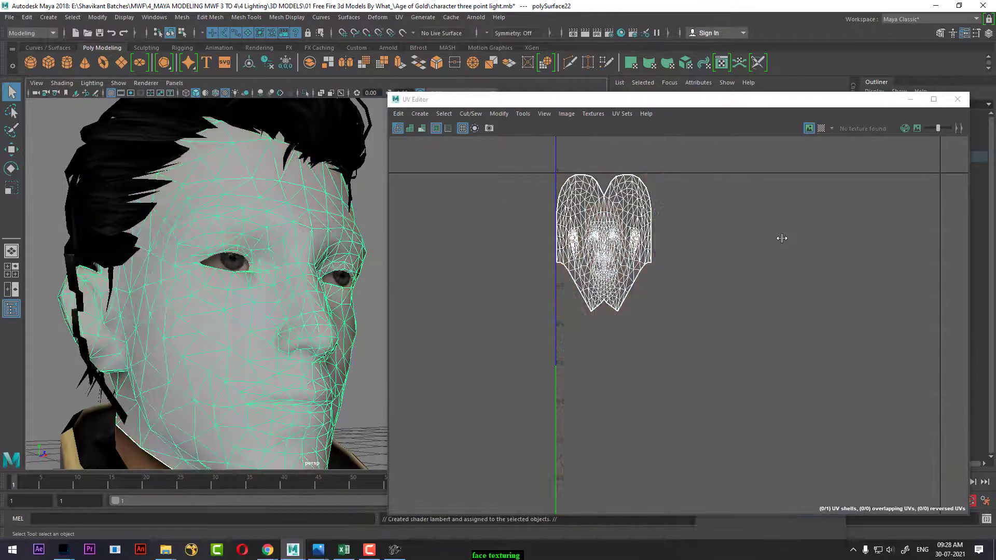
click(910, 99)
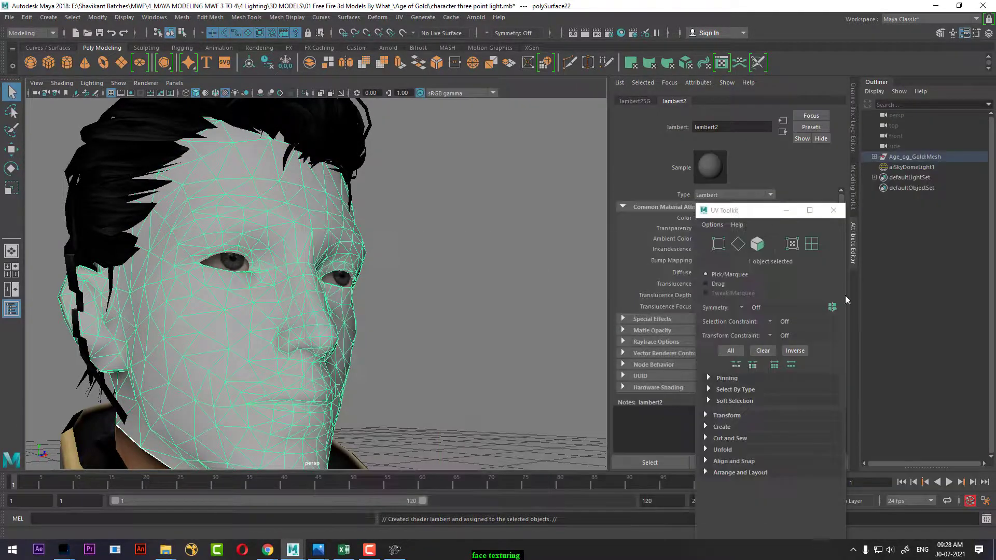
click(825, 219)
Create file texture file5 and load 20210730_084518.jpg from the TEXTURING folder.
click(459, 277)
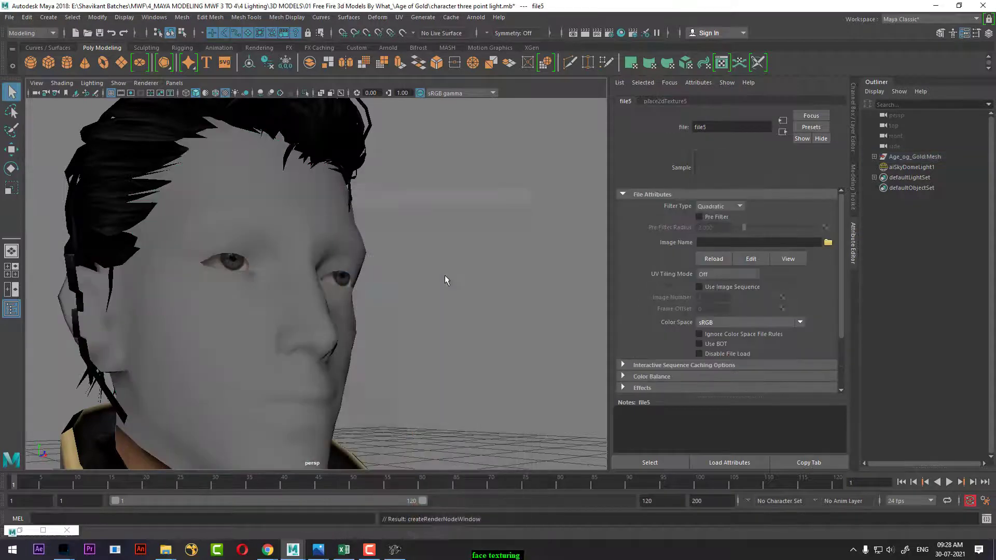
click(828, 245)
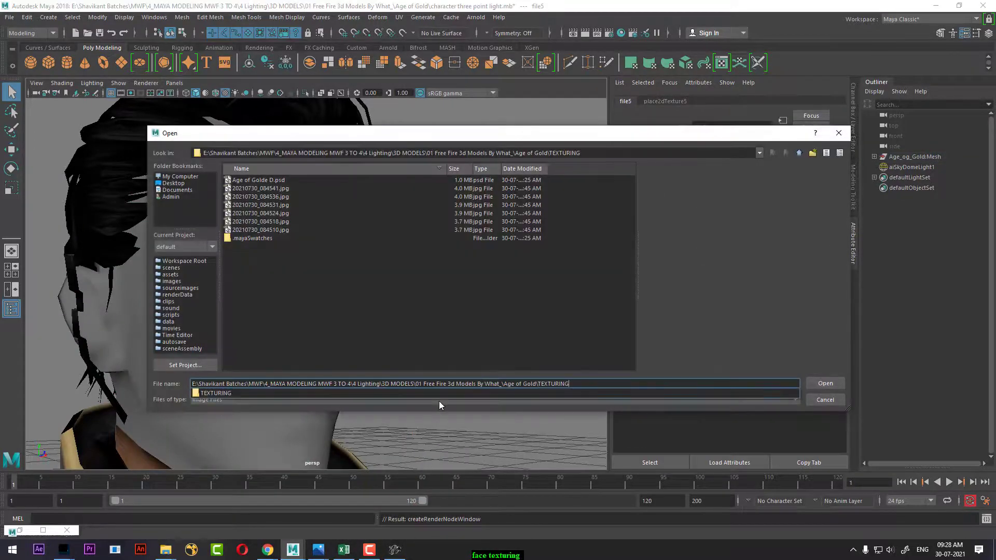
click(264, 207)
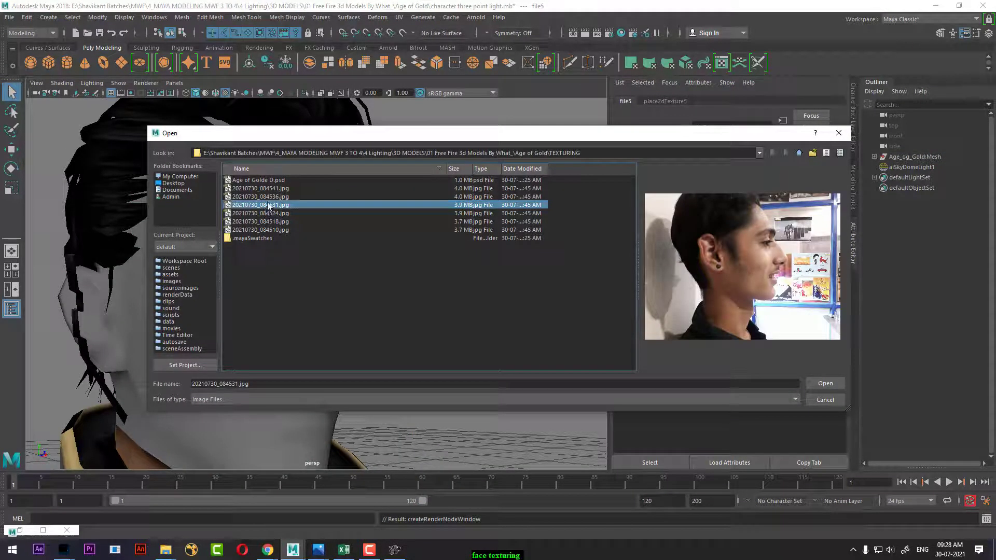
click(269, 198)
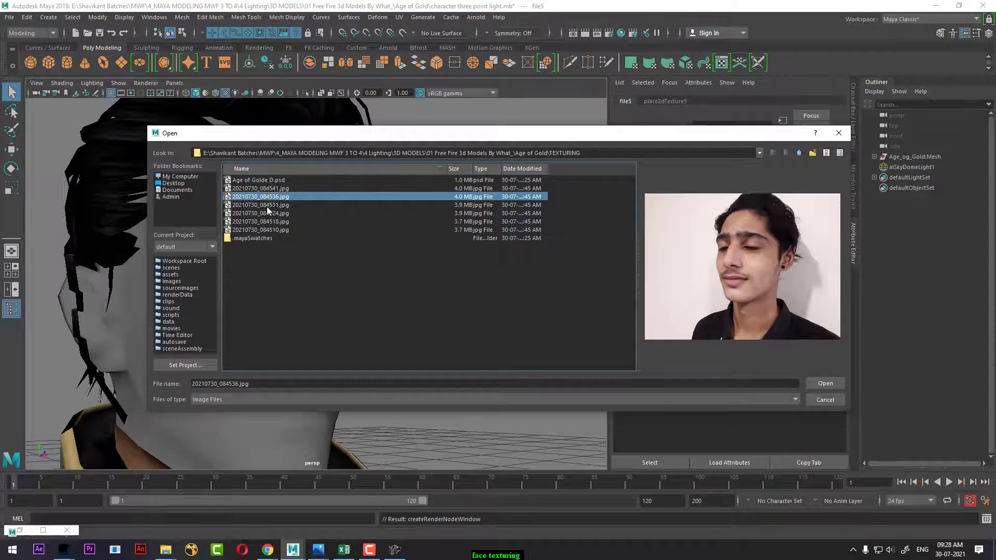
click(268, 207)
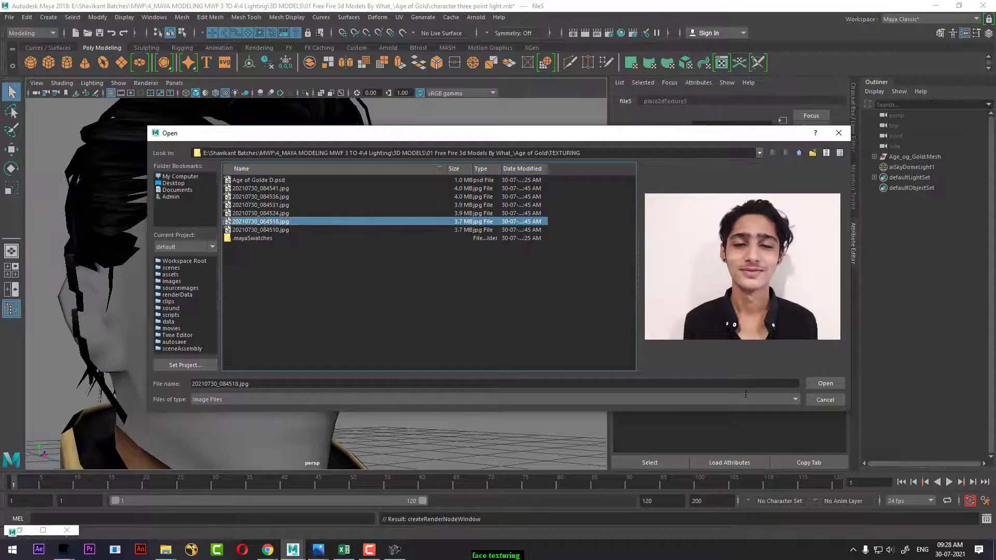
click(825, 384)
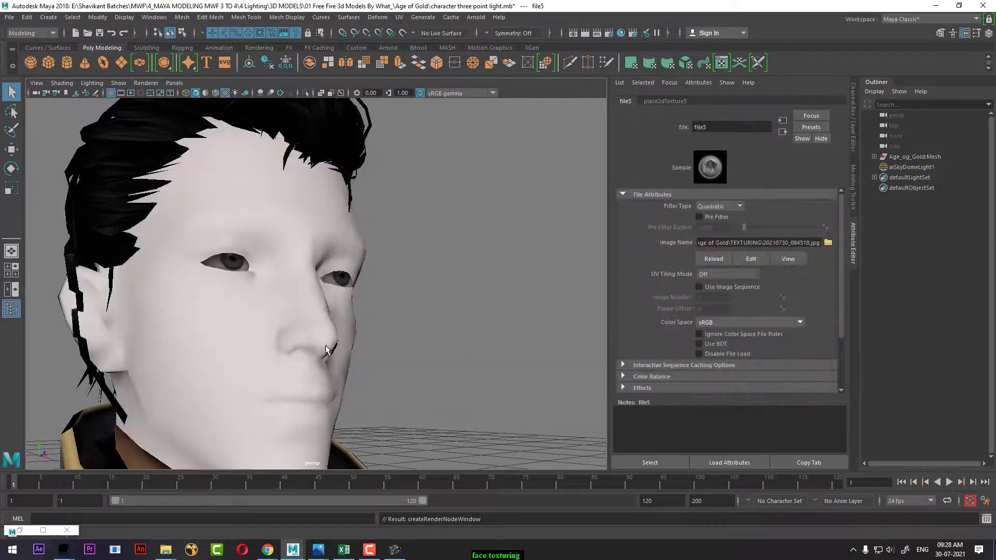
drag(327, 350, 494, 255)
Show the face mesh in the UV Editor and select its whole UV shell.
click(399, 17)
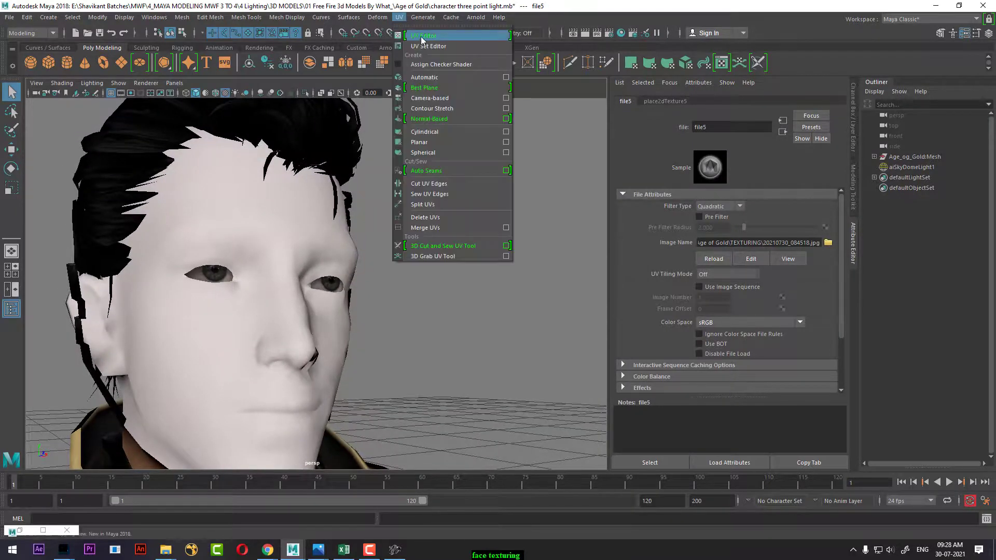
click(423, 37)
click(255, 341)
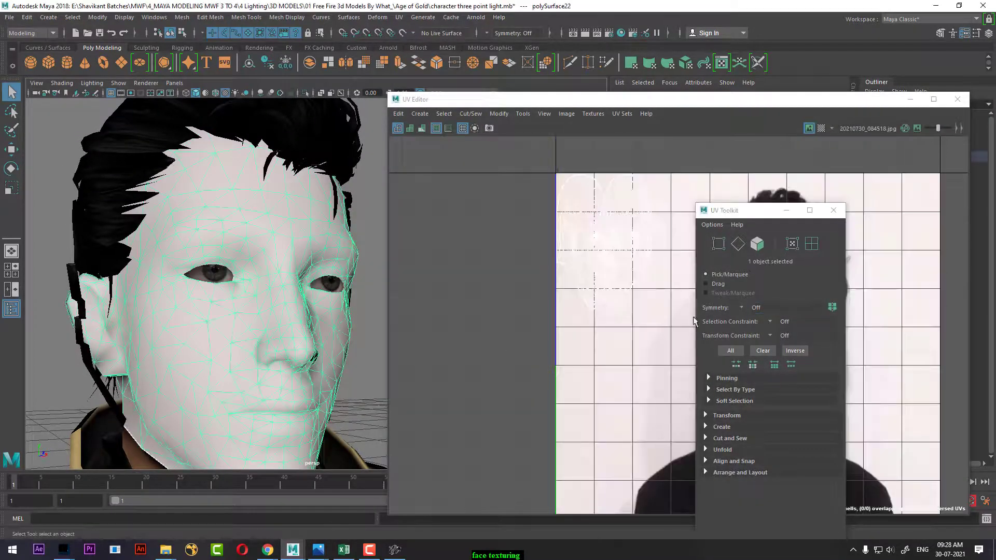
drag(766, 210, 589, 439)
right_click(600, 269)
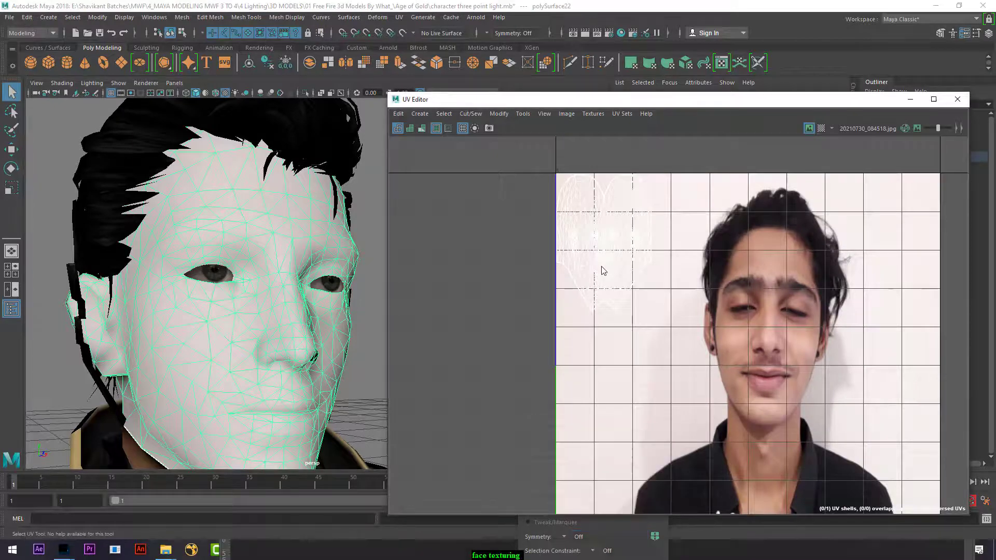
drag(648, 239, 602, 308)
ctrl+right_click(599, 292)
click(647, 308)
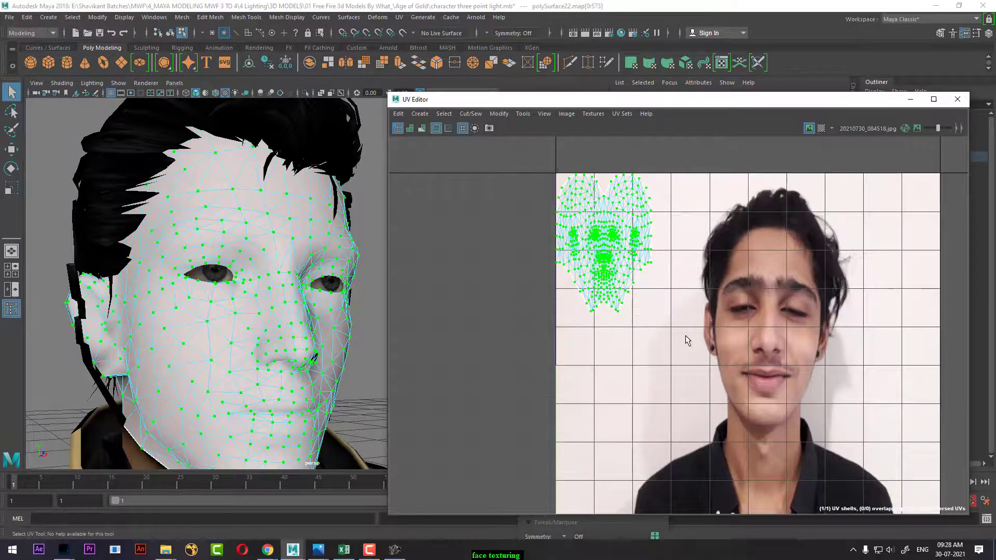
Move the face UV shell onto the photo's face and scale it up.
key(w)
mouse_move(606, 244)
mouse_down()
mouse_move(718, 290)
mouse_move(773, 349)
mouse_up()
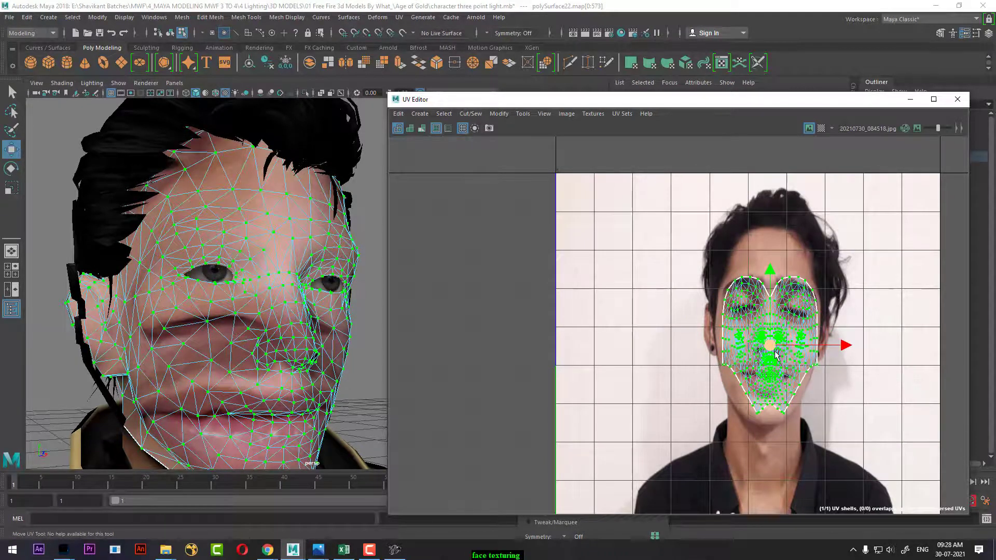
key(r)
drag(770, 346, 853, 321)
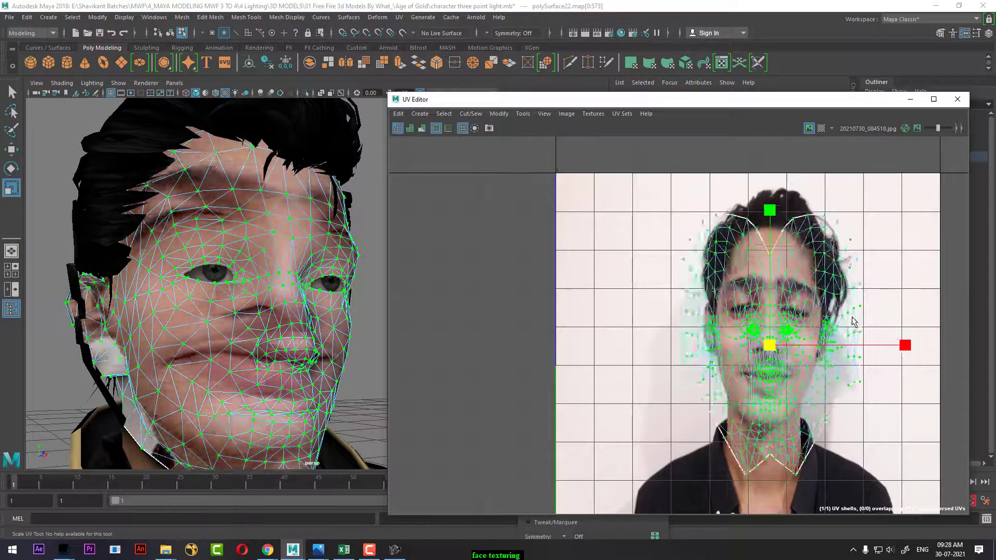
drag(853, 321, 938, 311)
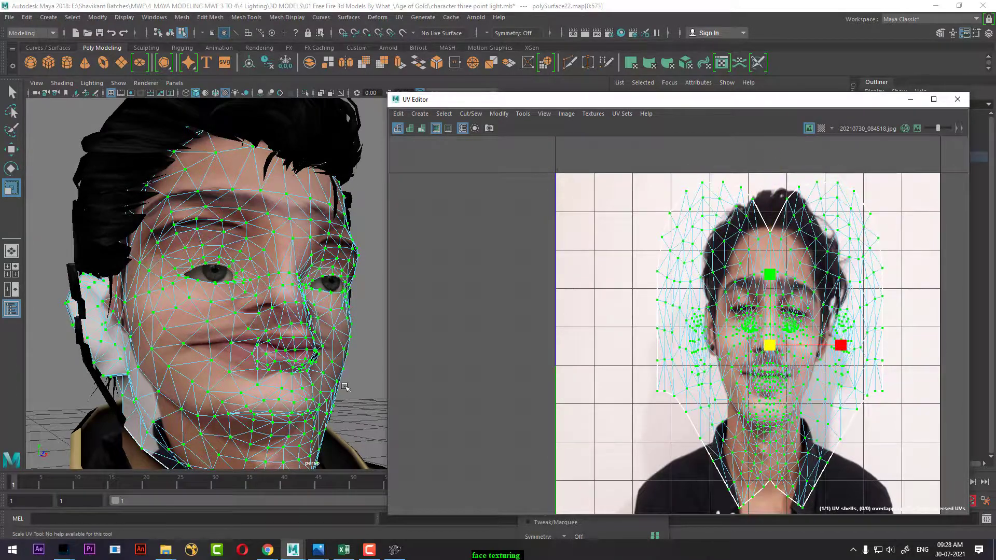
drag(344, 387, 312, 363)
scroll(311, 363, down, 3)
scroll(826, 409, up, 2)
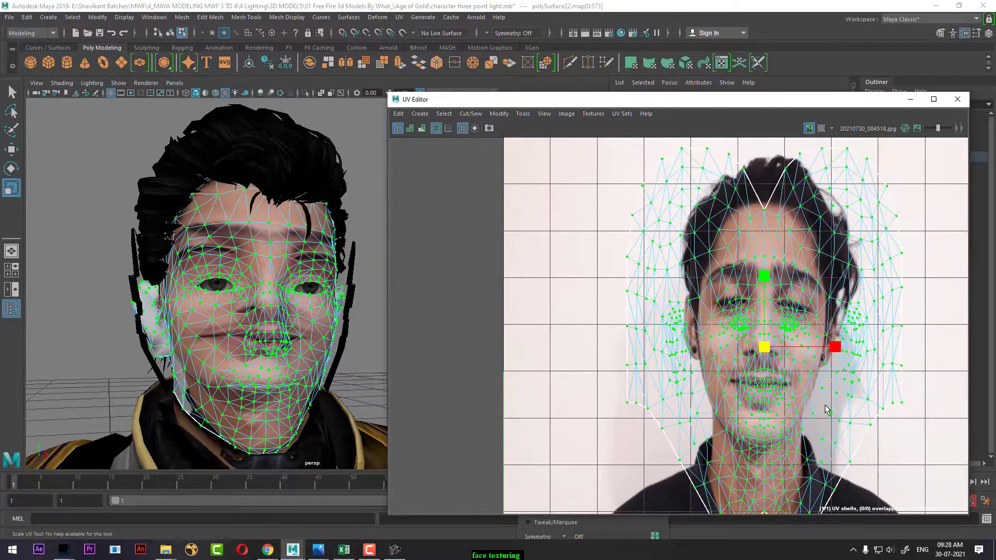
Shift the UV shell up, then stretch it taller and wider over the photo.
key(w)
scroll(784, 343, up, 1)
scroll(784, 343, up, 1)
drag(761, 276, 761, 235)
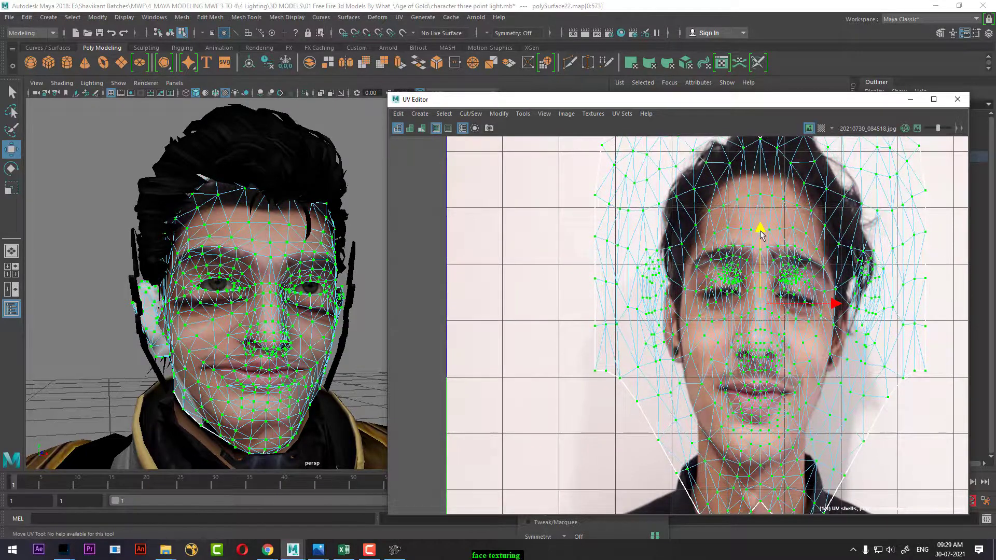
key(r)
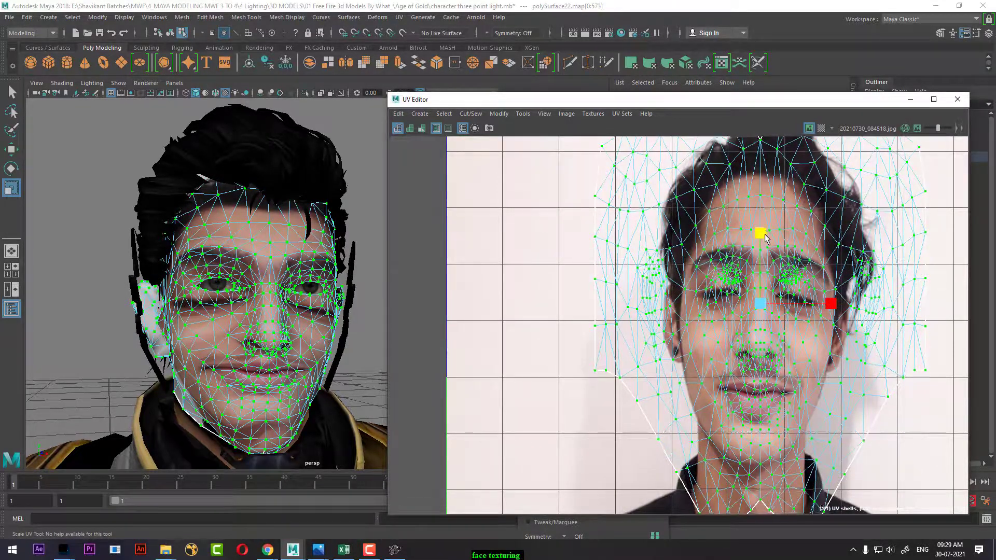
mouse_move(760, 231)
mouse_down()
mouse_move(761, 266)
mouse_move(759, 249)
mouse_up()
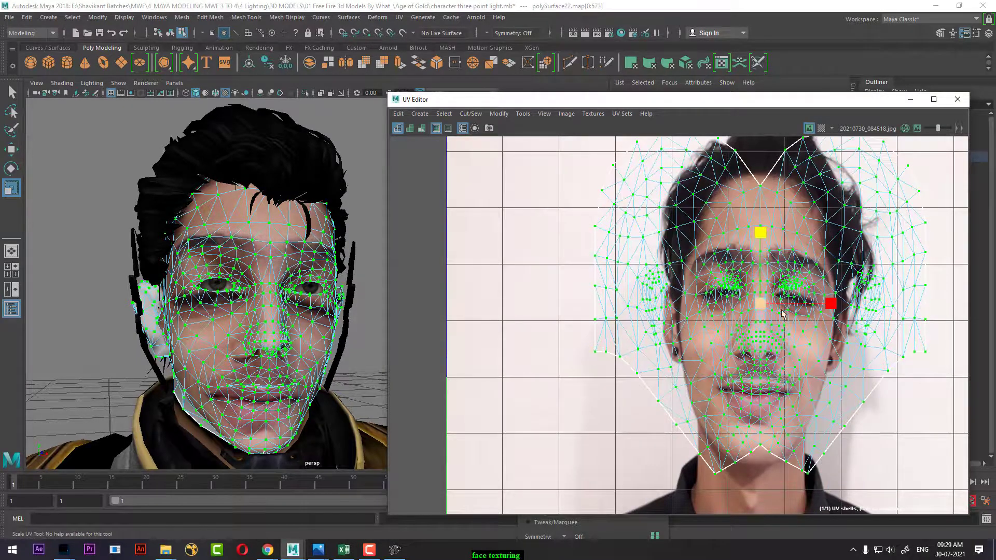
drag(828, 305, 833, 305)
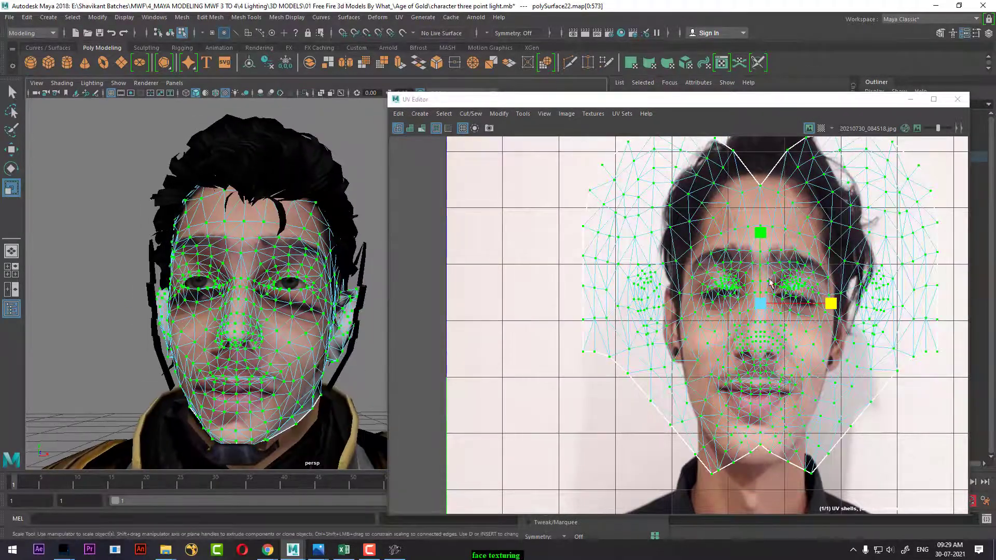
Lower the shell slightly, fine-tune its width, then return to object mode and deselect.
key(w)
drag(757, 234, 756, 248)
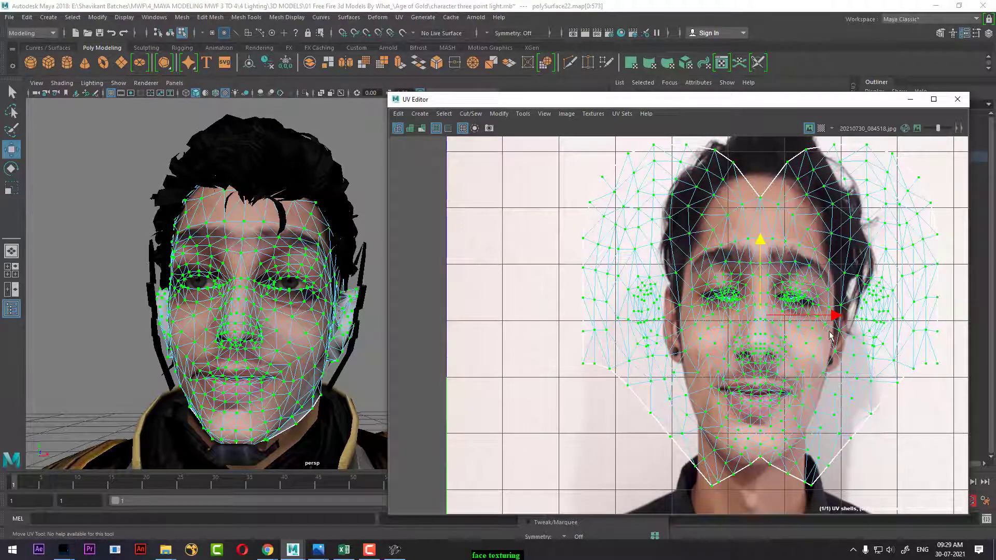
key(r)
drag(833, 315, 835, 319)
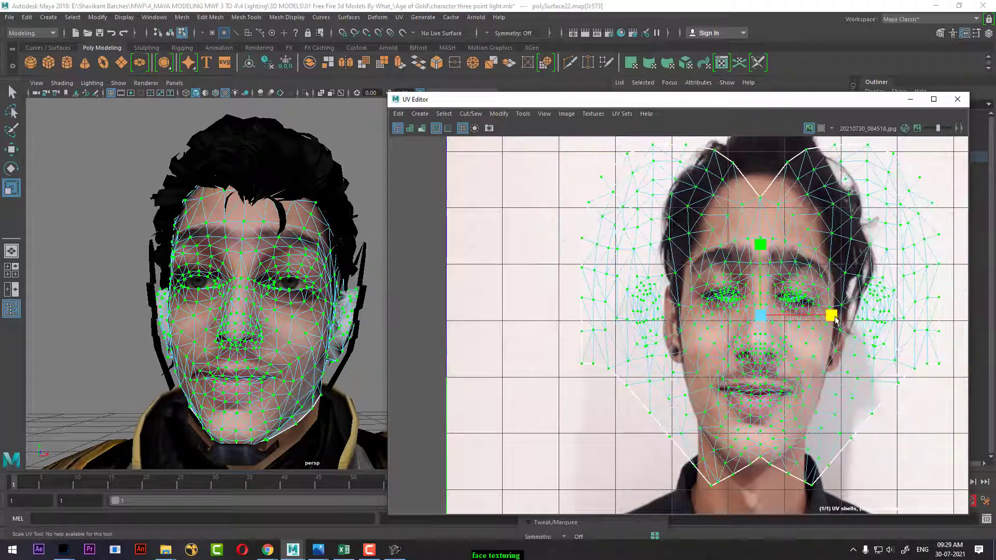
drag(835, 319, 833, 317)
scroll(318, 289, up, 2)
right_click(249, 244)
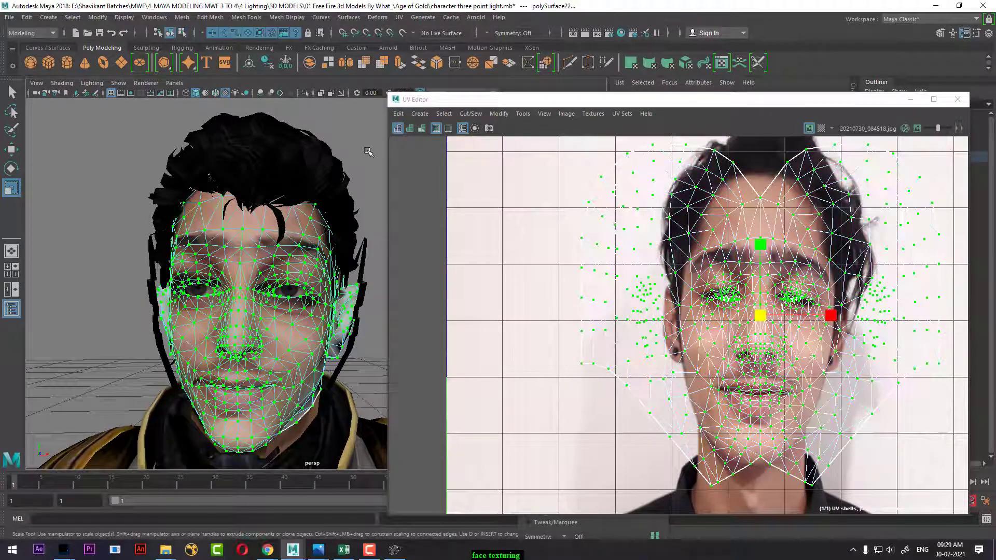
click(368, 152)
Orbit around the textured face to inspect it, then reselect the face mesh.
drag(369, 151, 310, 332)
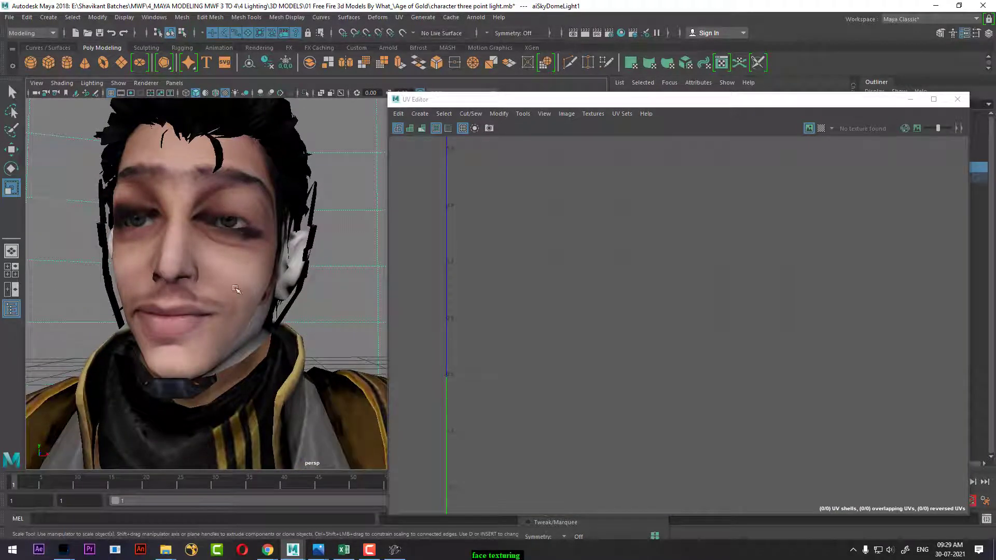
drag(229, 312, 247, 320)
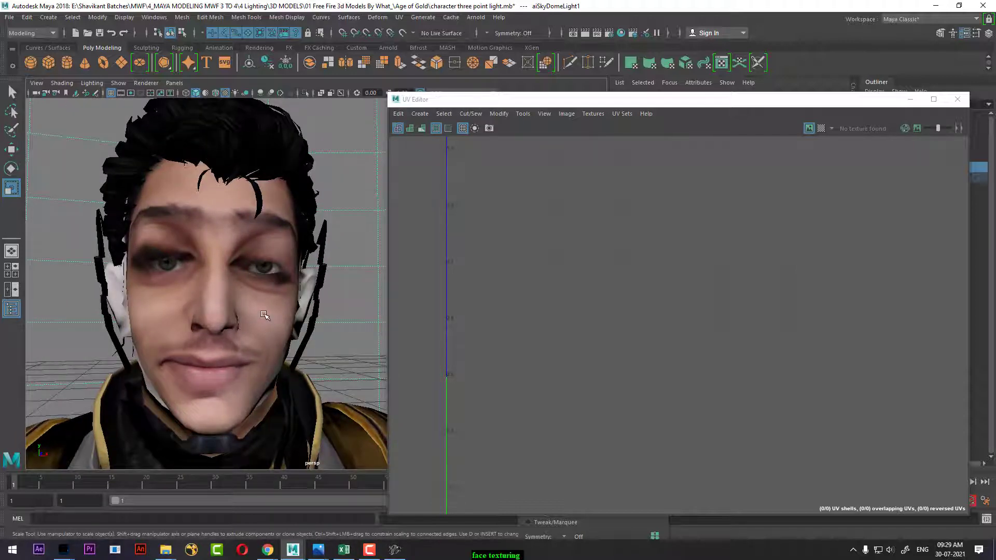
click(264, 315)
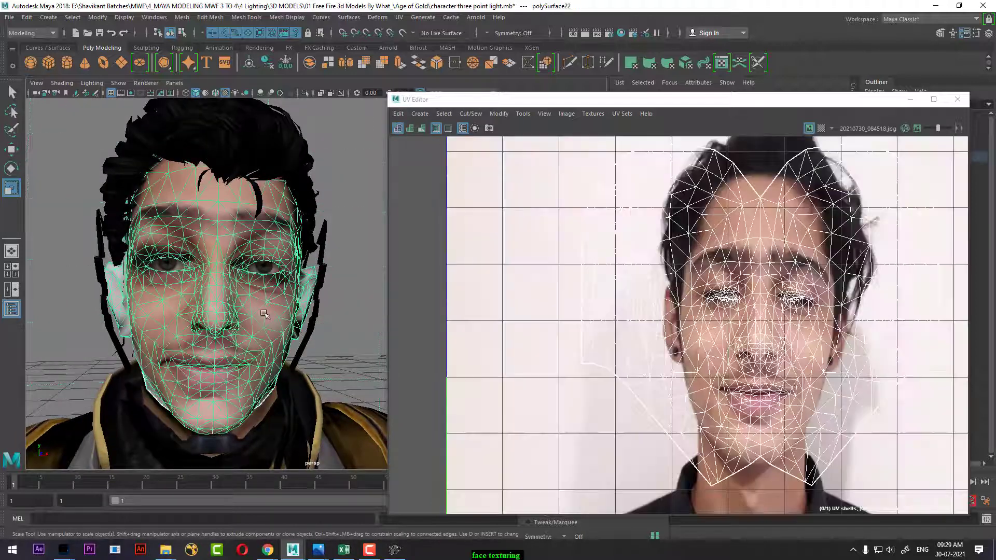
Select all face UVs and widen them horizontally, undoing a small downward nudge.
ctrl+right_click(769, 411)
key(f)
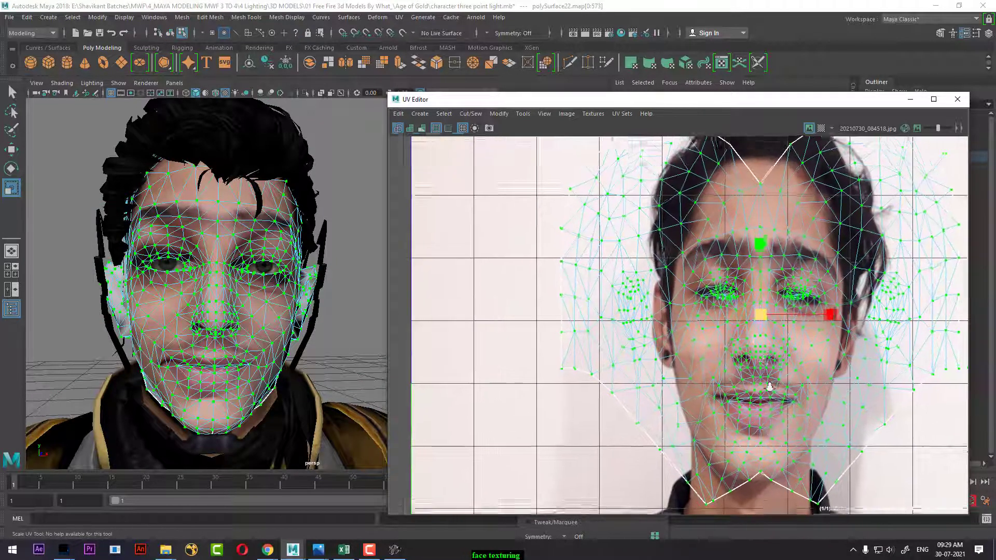
key(w)
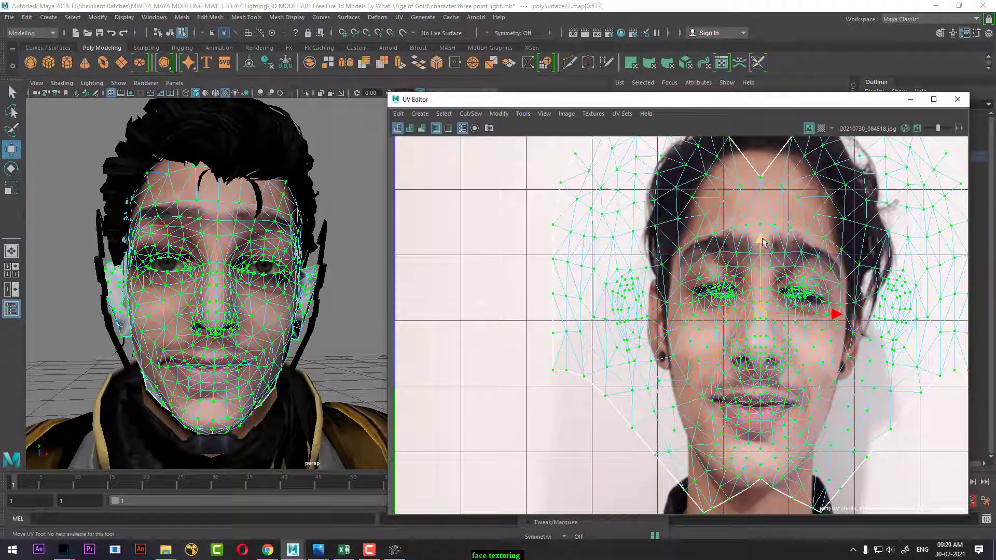
drag(762, 242, 761, 244)
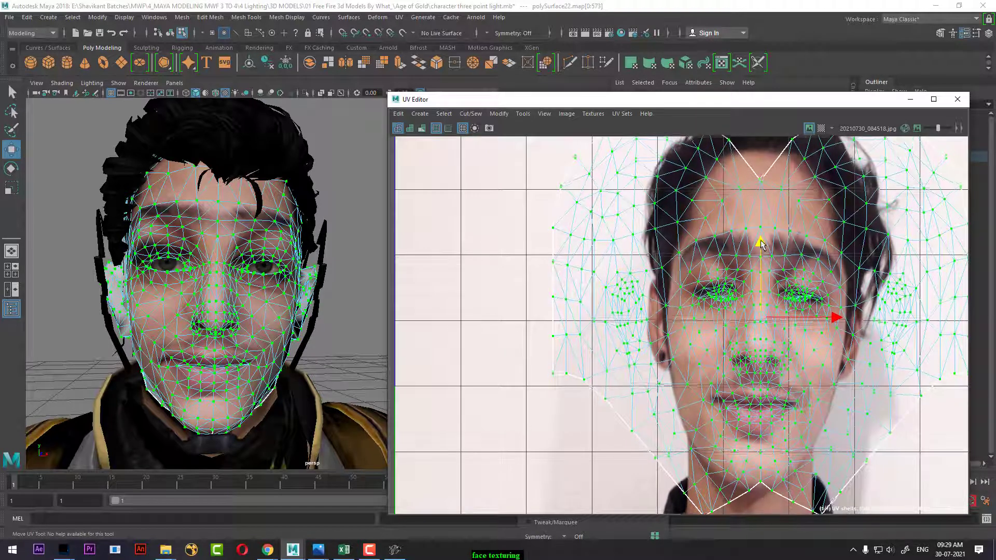
key(ctrl+z)
key(r)
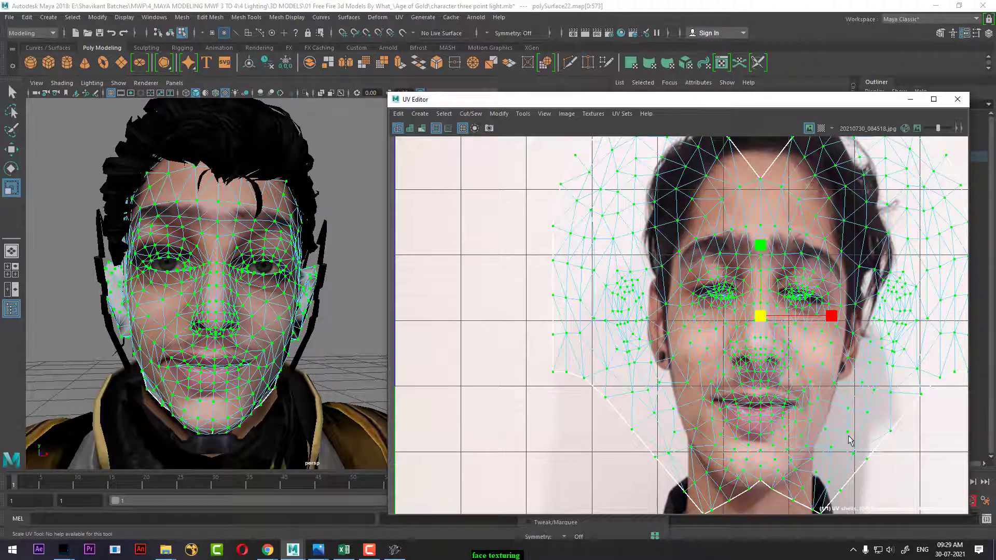
drag(834, 320, 834, 326)
Stretch the UVs slightly taller, nudge them vertically and shift them left.
key(w)
key(r)
drag(763, 248, 764, 254)
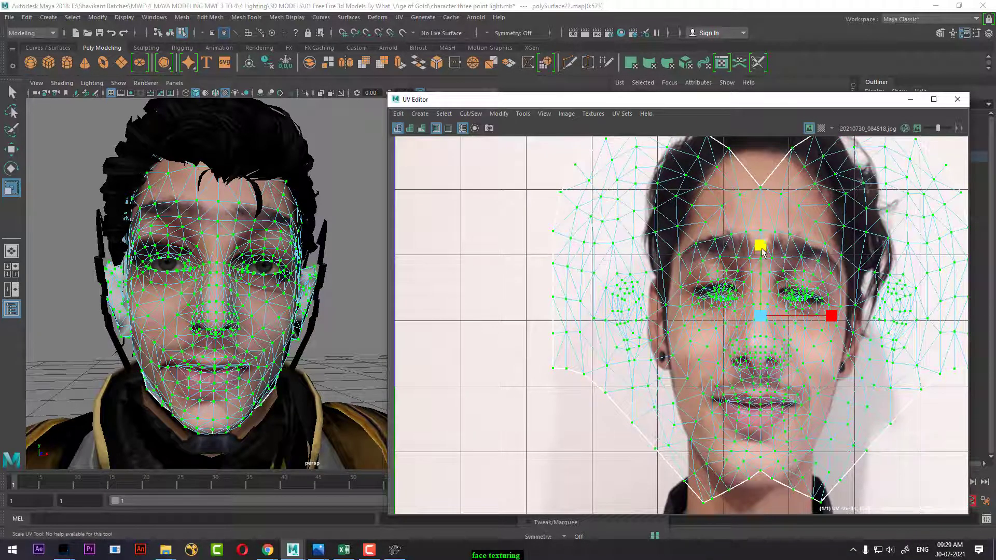
key(w)
drag(760, 238, 760, 241)
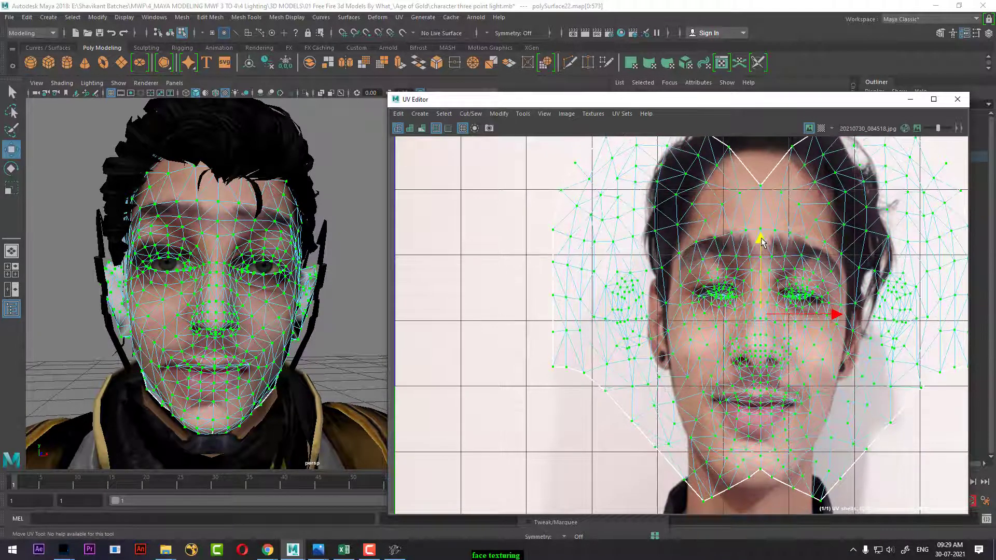
drag(835, 314, 829, 314)
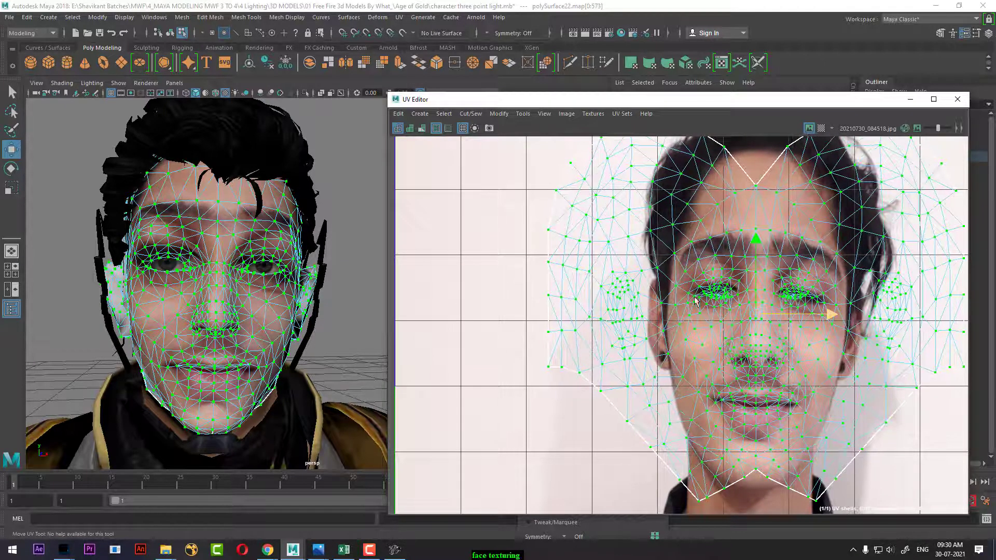
Return to object mode, deselect, and orbit to inspect the textured face.
right_click(277, 303)
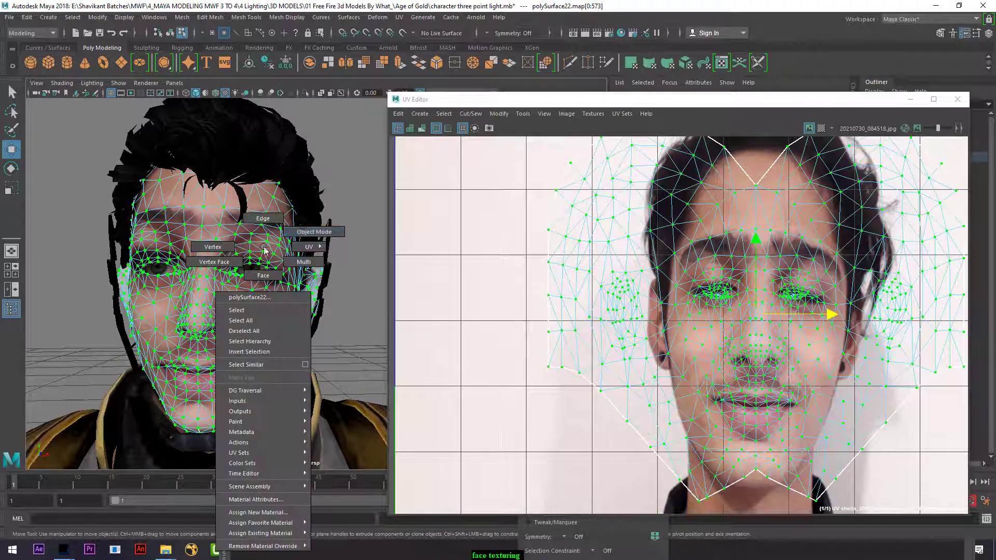
click(338, 188)
drag(338, 189, 288, 336)
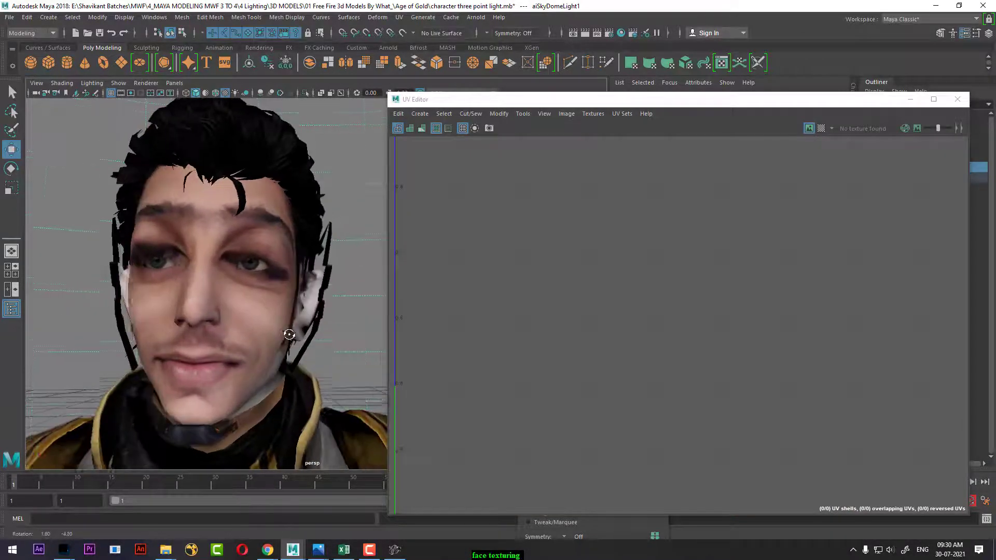
click(370, 549)
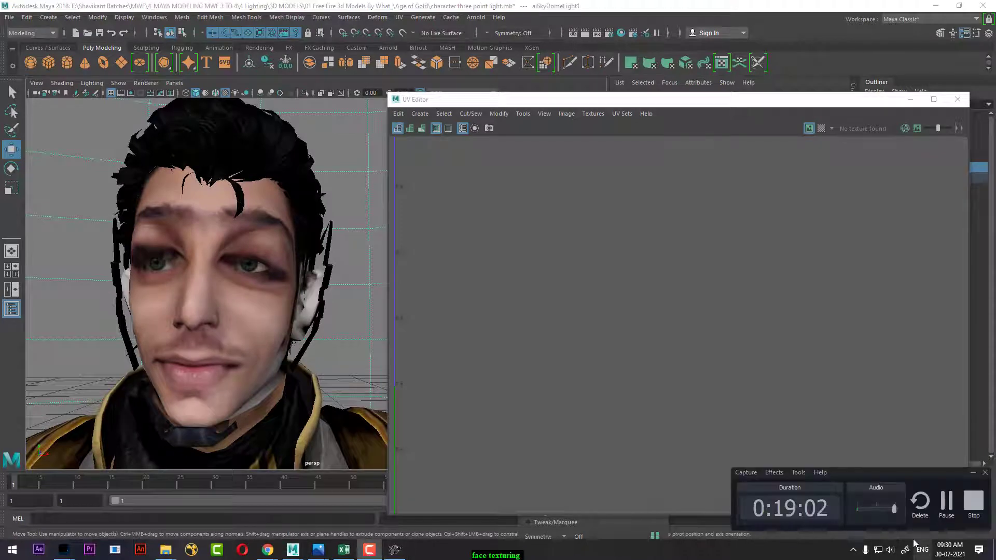